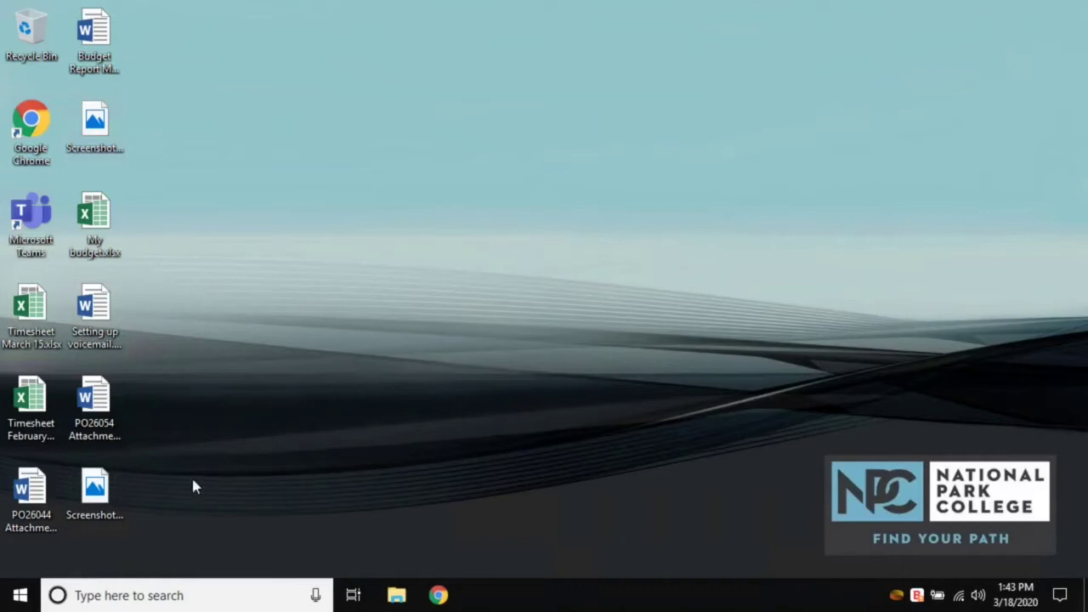
# - Search the Start menu for 'onedrive', then close the results without launching anything
pyautogui.click(20, 599)
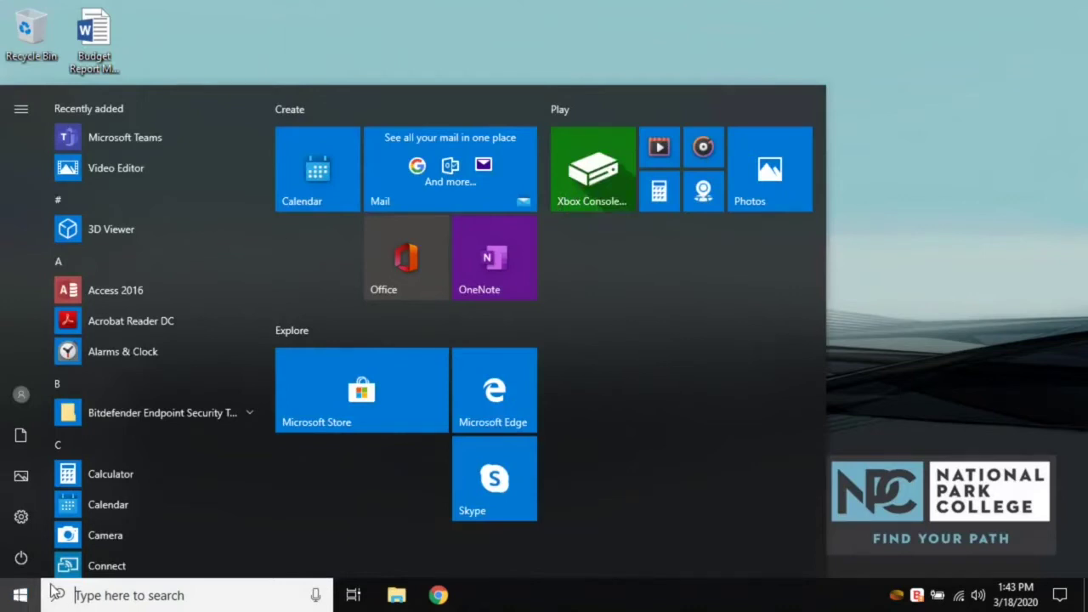
pyautogui.write('onedriv')
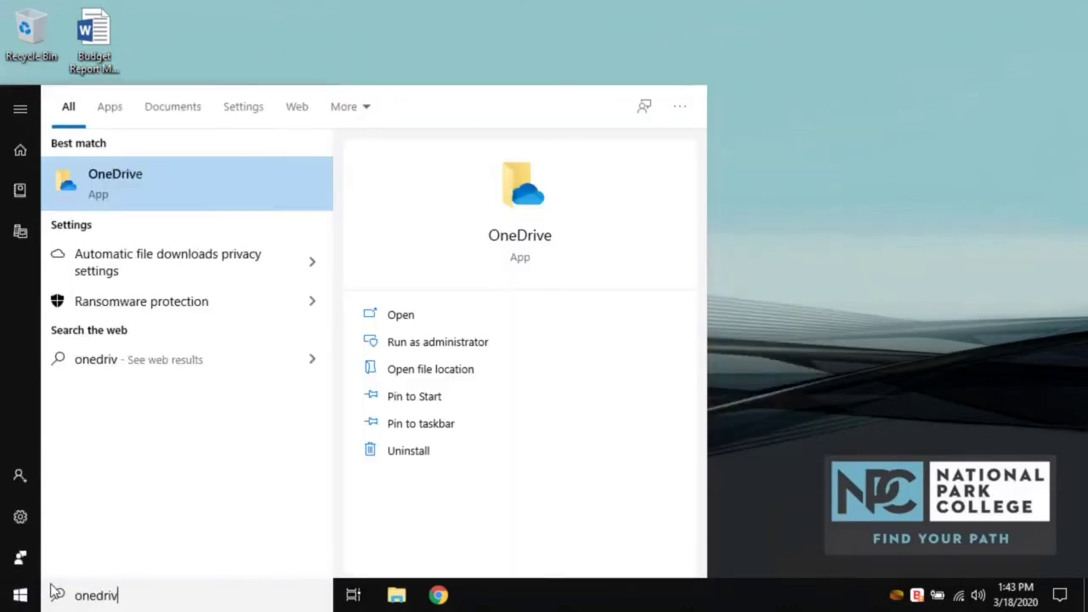
pyautogui.write('e')
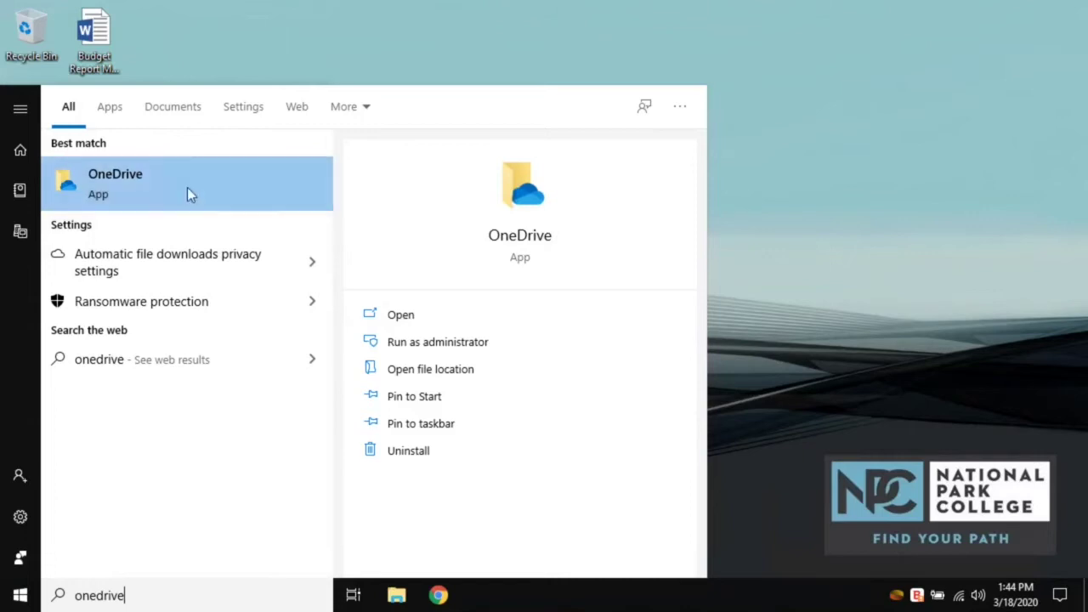
pyautogui.click(815, 289)
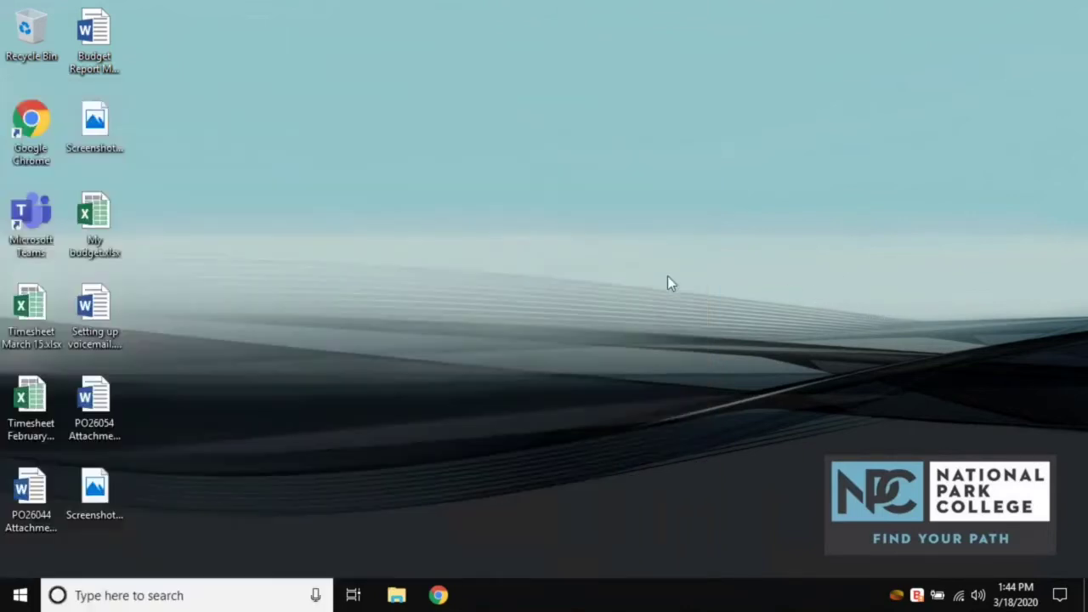
# - Launch Chrome, dismiss its notification and search the web for 'onedrive download'
pyautogui.doubleClick(39, 132)
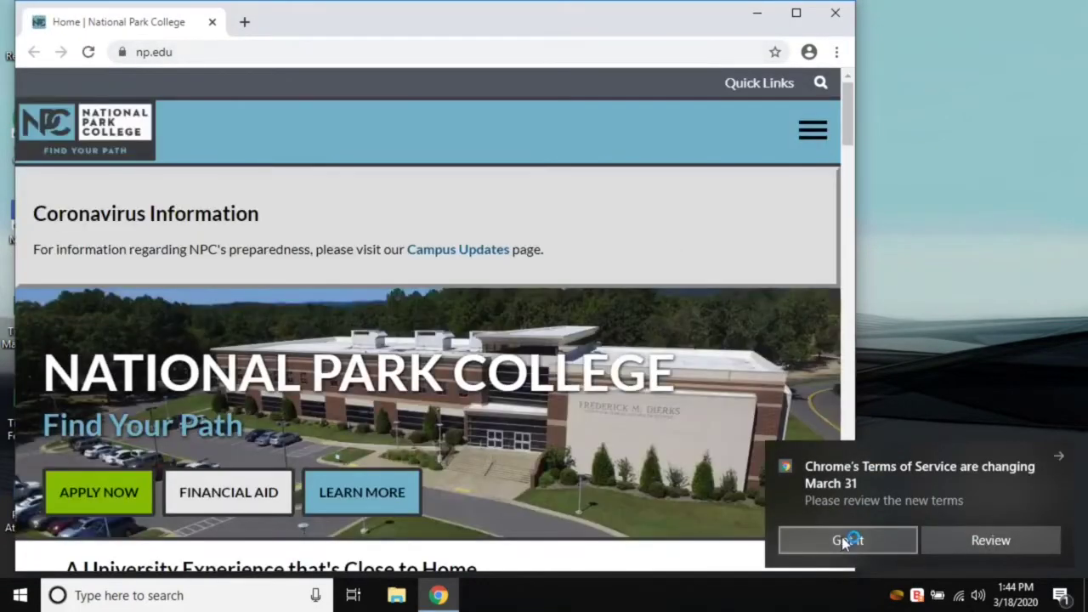
pyautogui.click(844, 540)
pyautogui.click(262, 56)
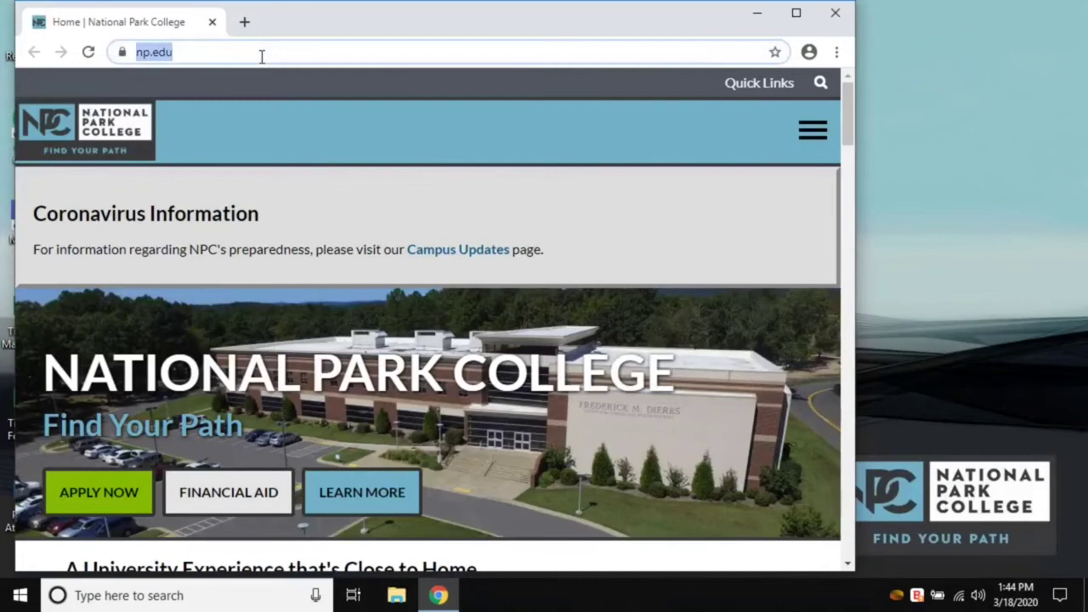
pyautogui.write('onedrive ')
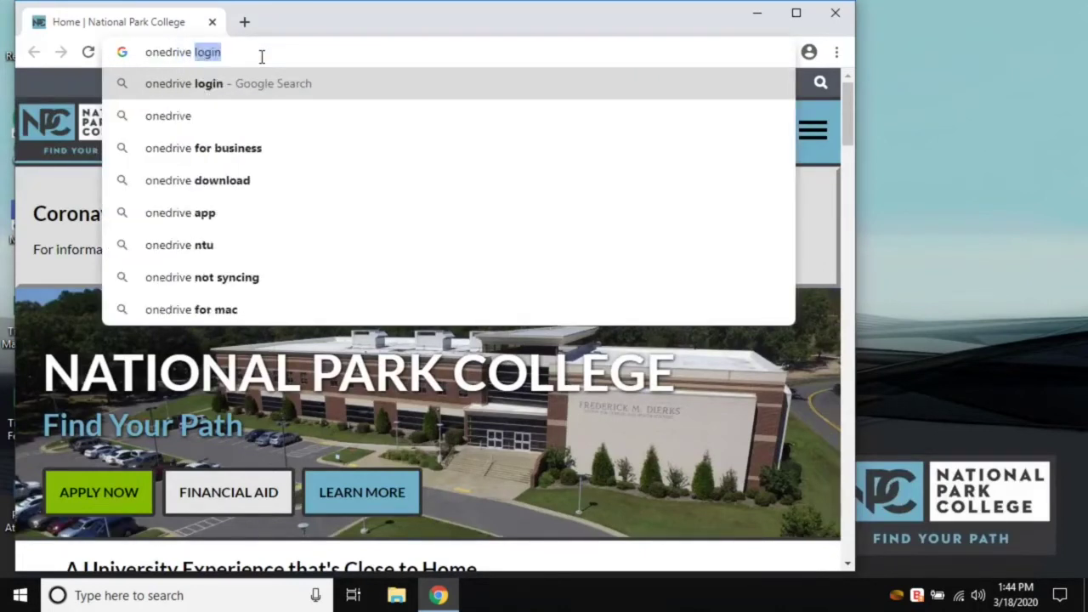
pyautogui.write('download')
pyautogui.press('Return')
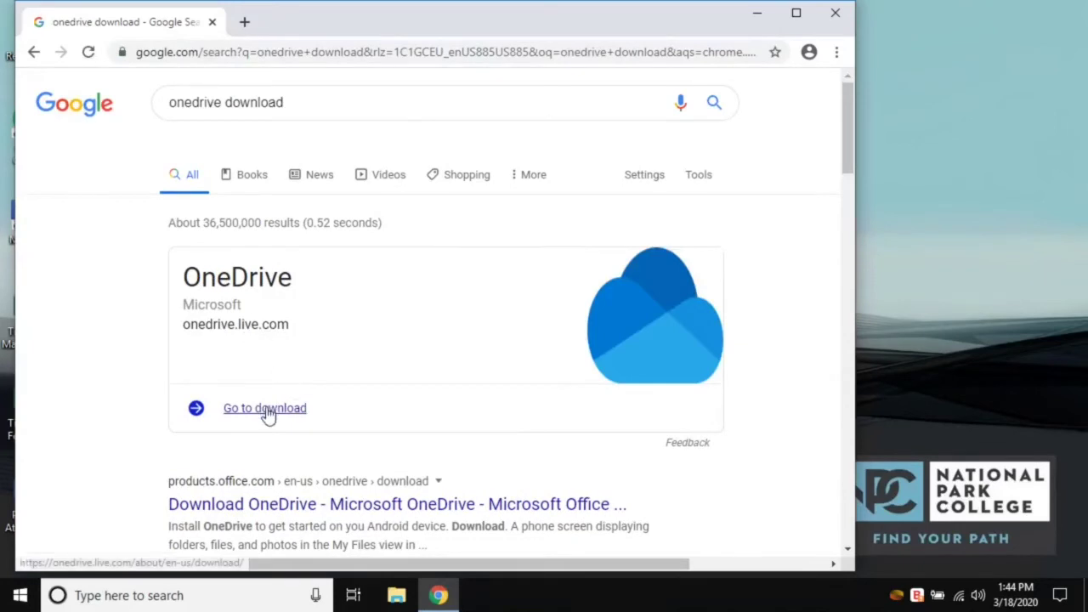
# - Download OneDriveSetup.exe from the OneDrive download page and close Chrome
pyautogui.click(284, 408)
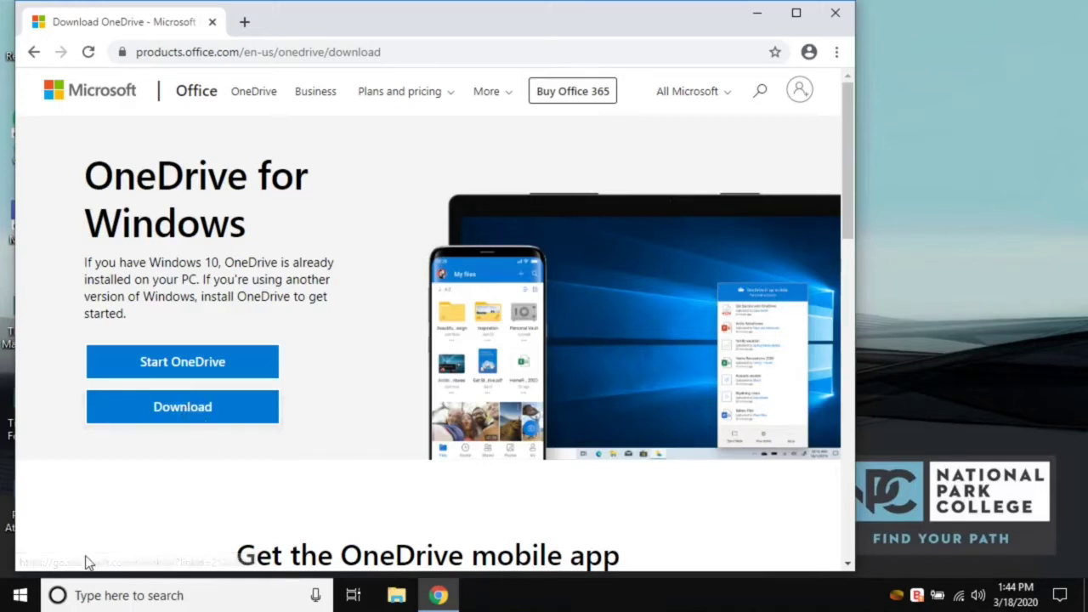
pyautogui.click(181, 409)
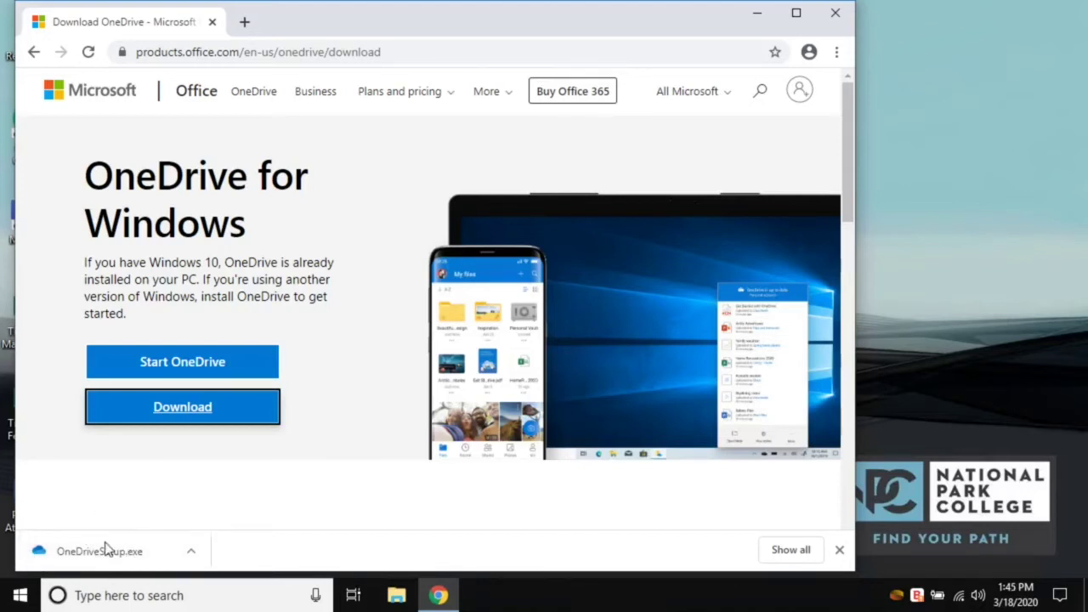
pyautogui.click(835, 13)
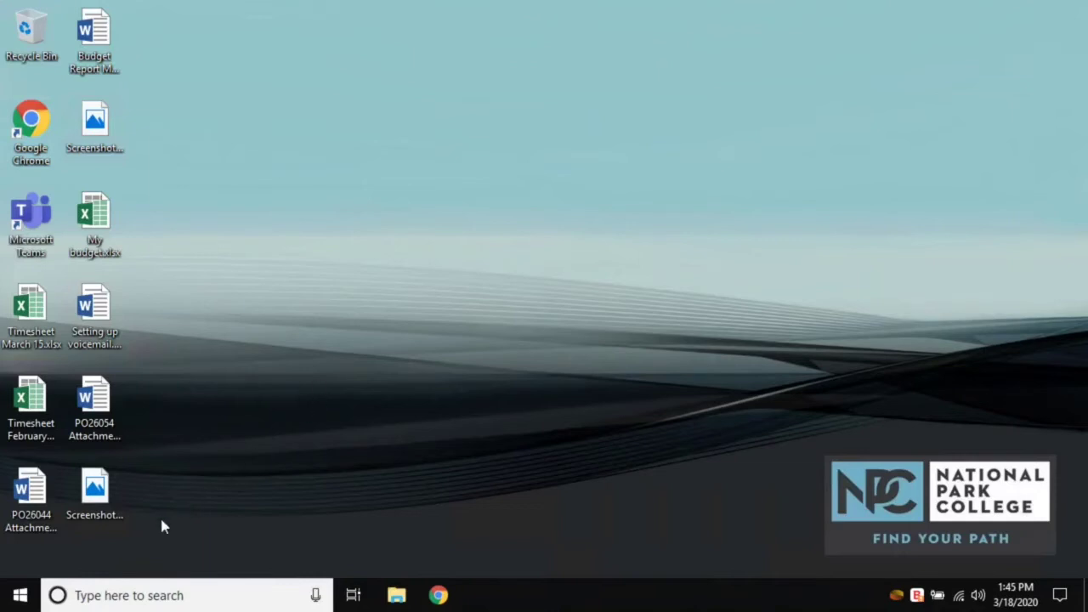
# - Launch OneDrive from Start and enter the school e-mail as a Work or school account
pyautogui.click(21, 596)
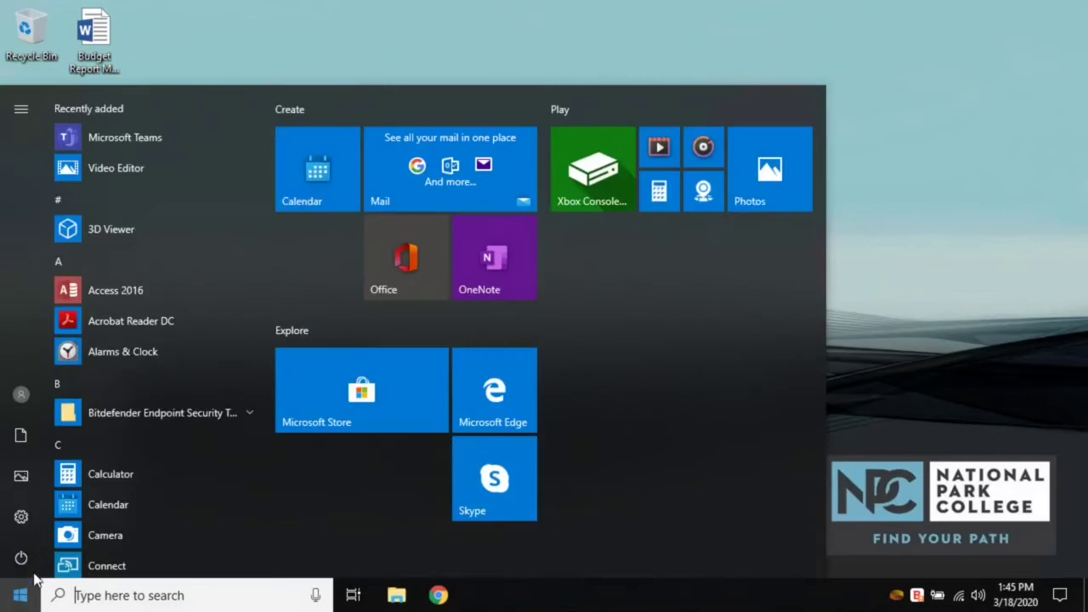
pyautogui.write('onedrive')
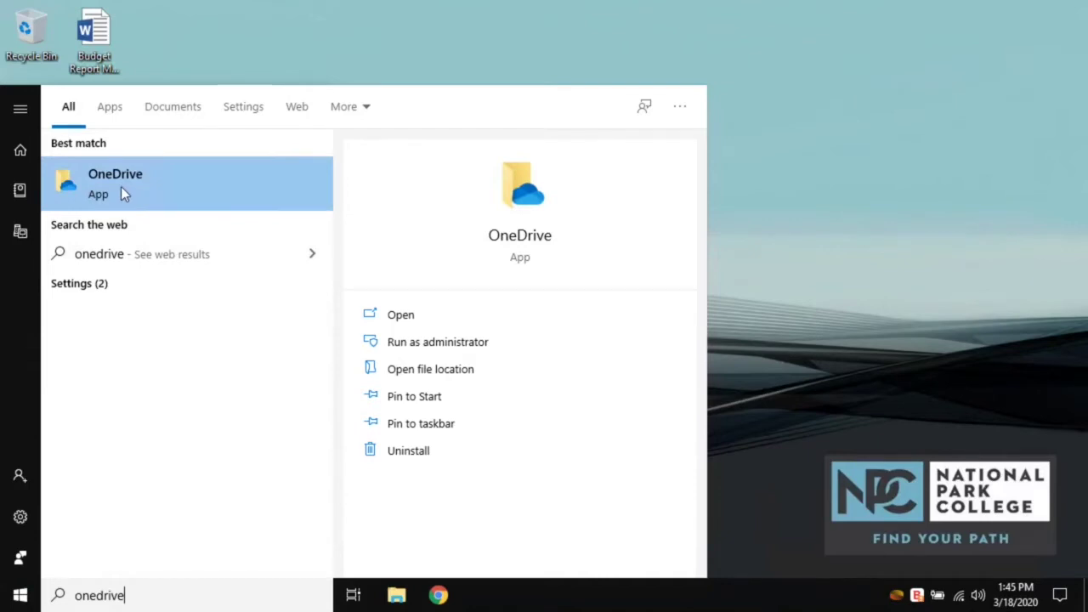
pyautogui.click(121, 186)
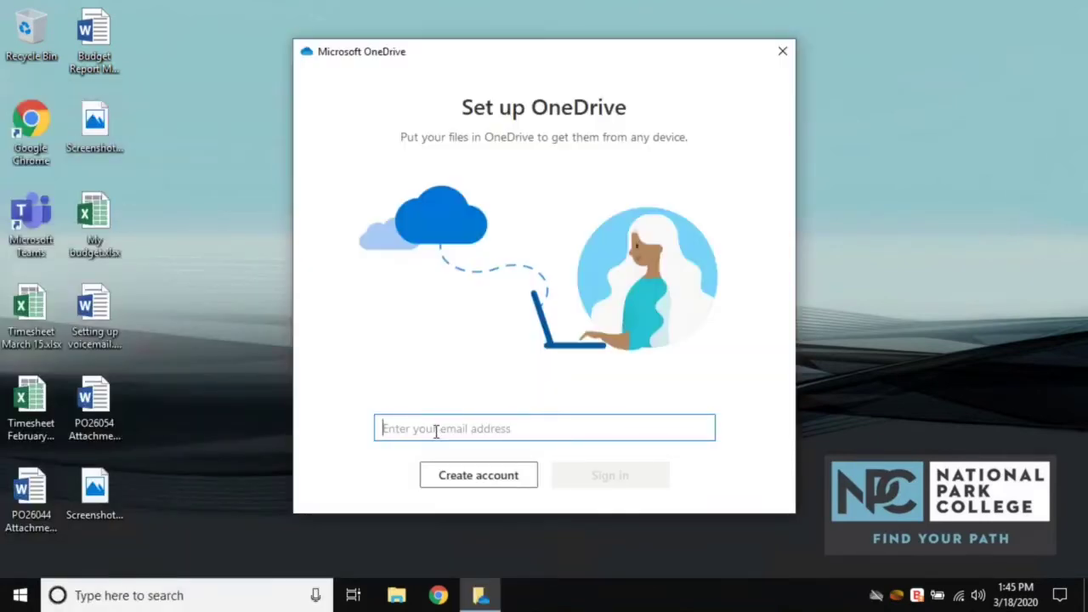
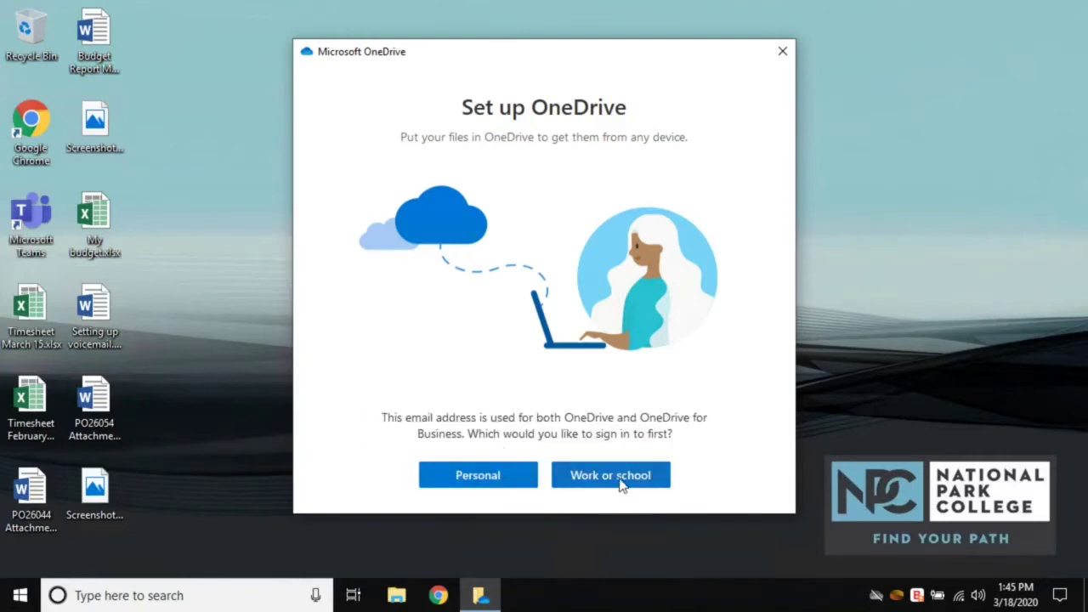
pyautogui.click(612, 483)
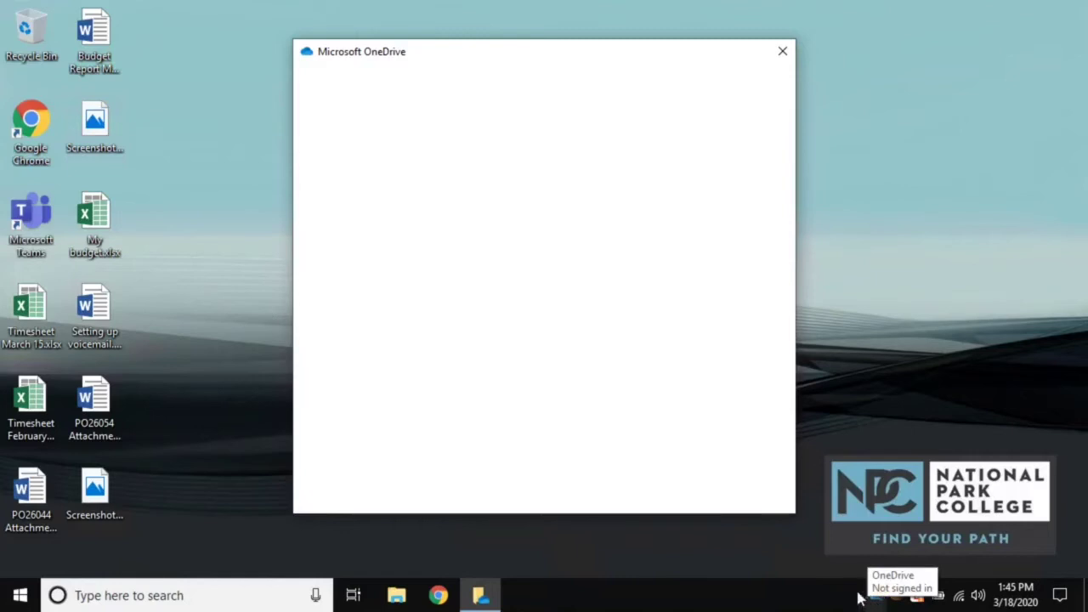
# - Enter the account password, re-entering it after the sign-in error, to sign in
pyautogui.click(438, 271)
pyautogui.write('••••••••••••••')
pyautogui.press('Return')
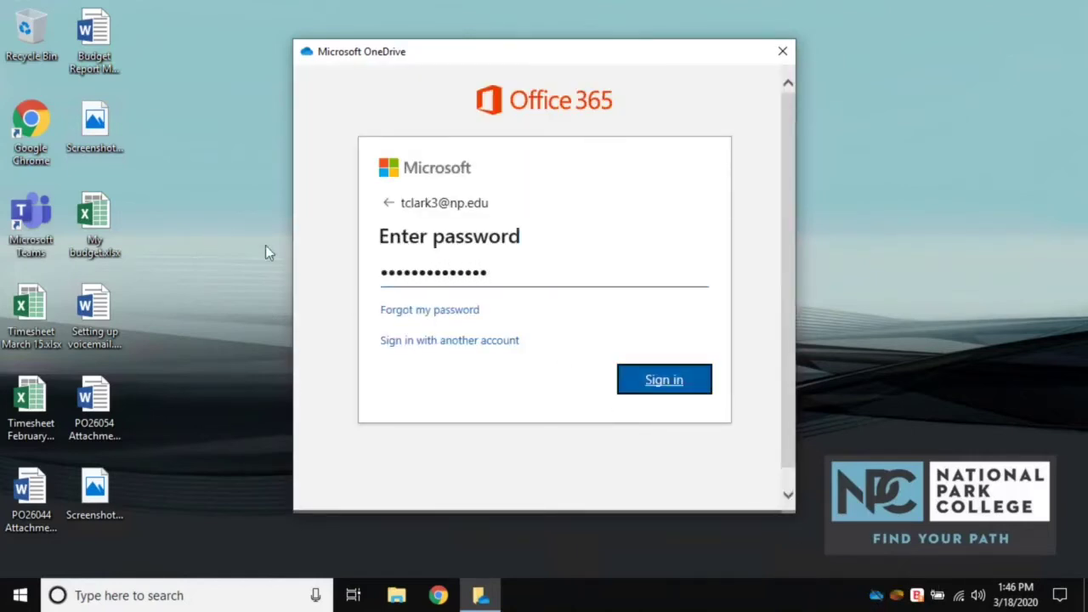
pyautogui.click(501, 311)
pyautogui.write('•')
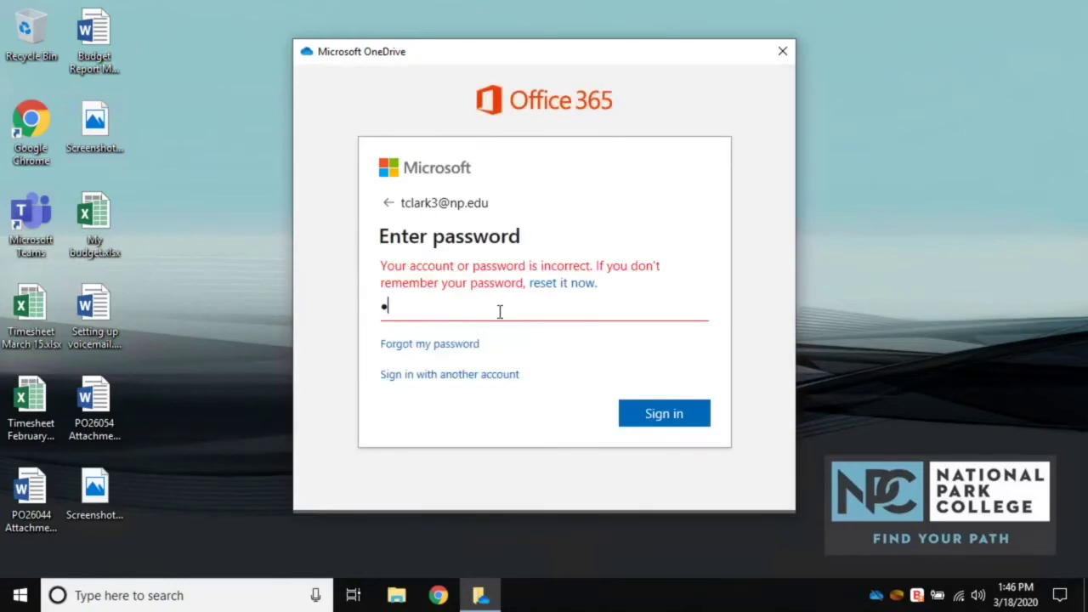
pyautogui.write('•••••••••••••')
pyautogui.press('Return')
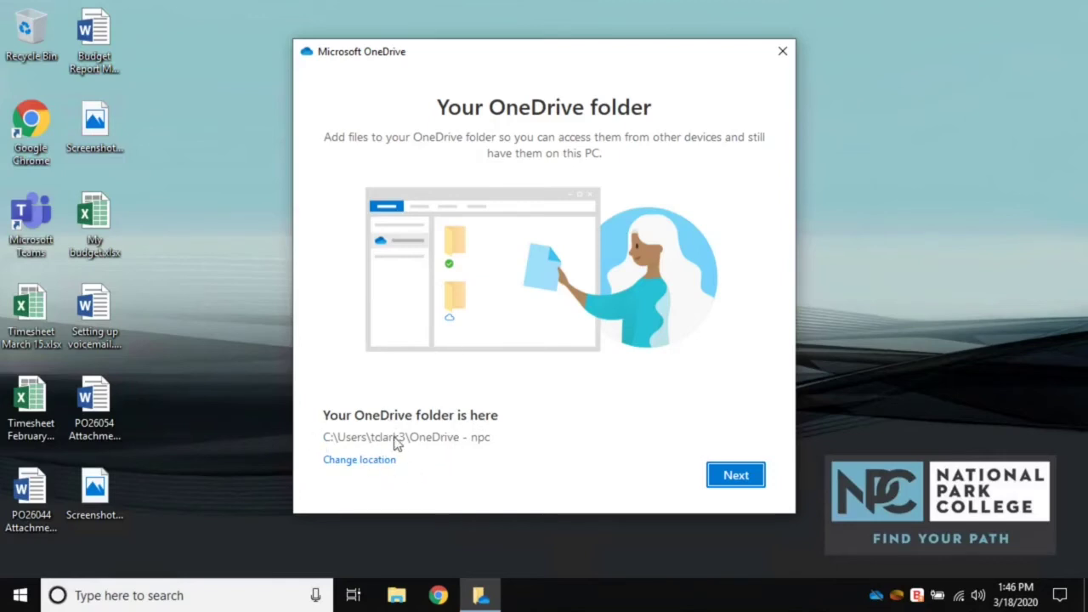
# - Accept the OneDrive - npc folder location, pass the tour pages and open Get the mobile app
pyautogui.click(736, 478)
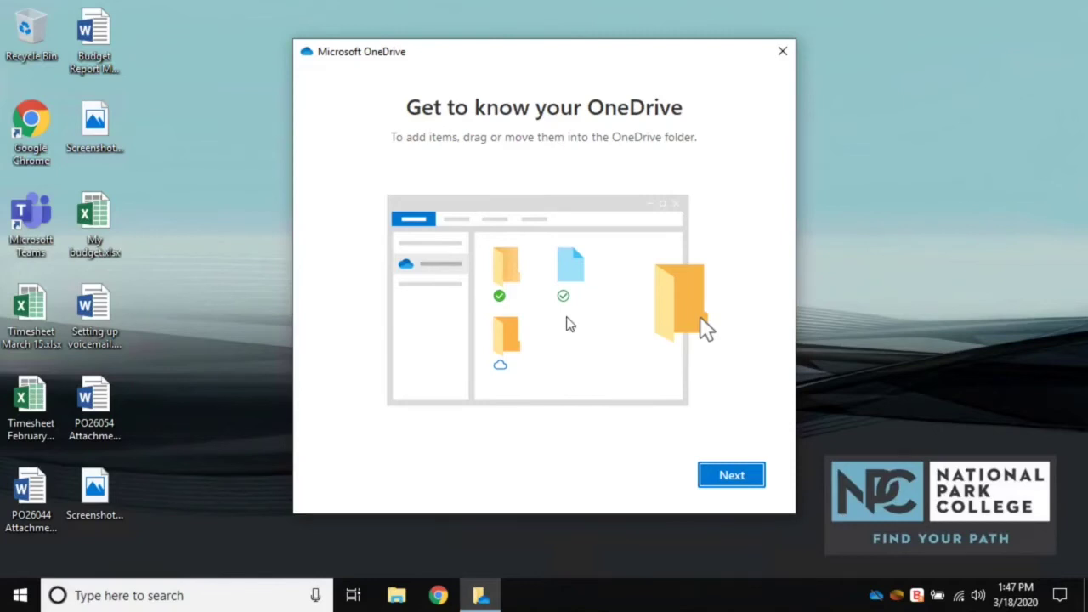
pyautogui.click(732, 476)
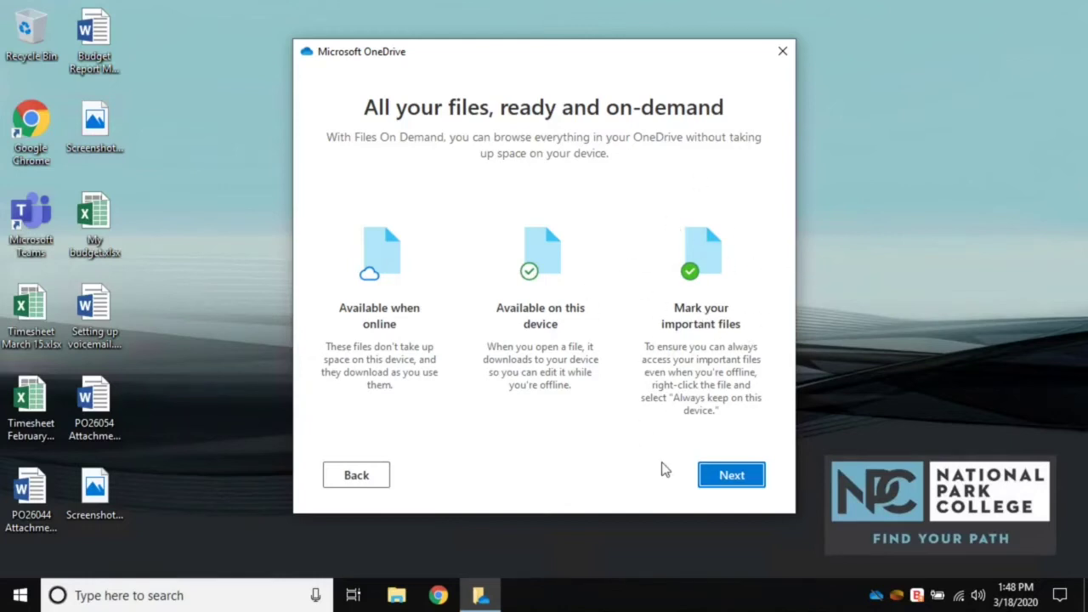
pyautogui.click(728, 481)
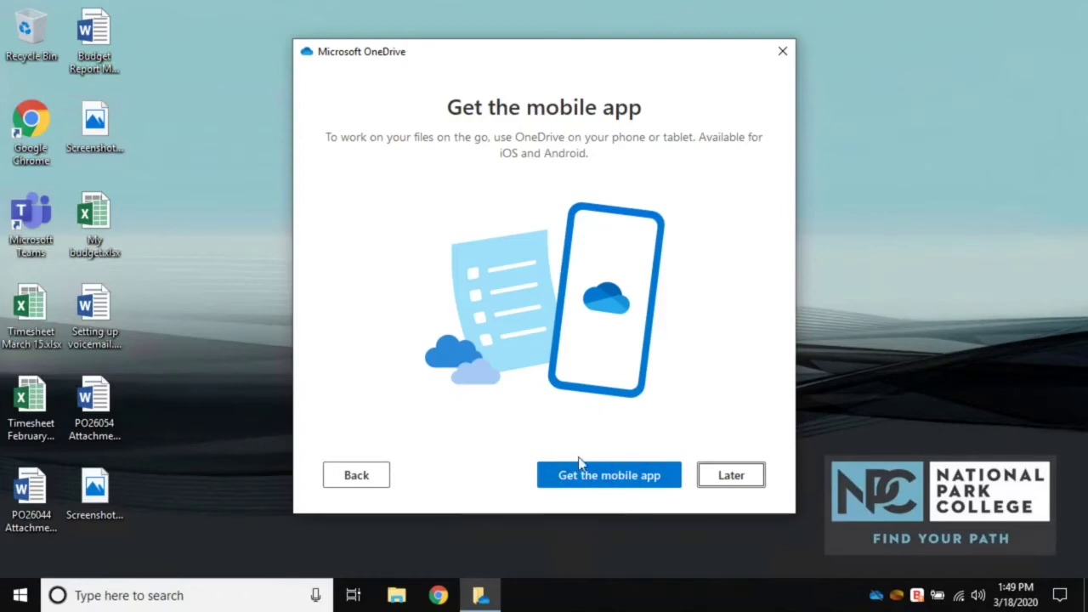
pyautogui.click(604, 478)
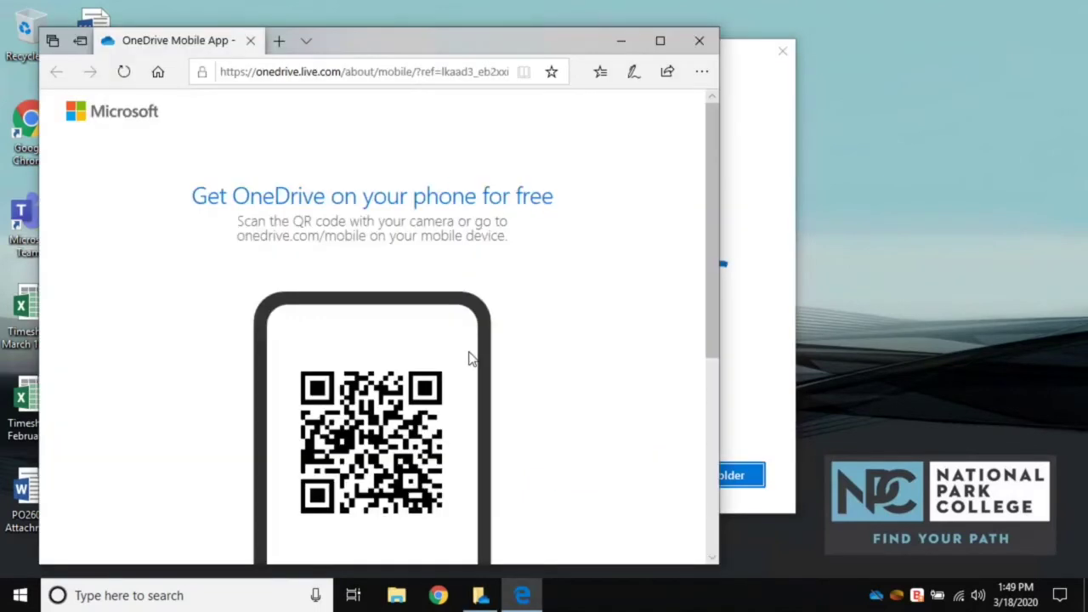
# - Scroll down the OneDrive mobile app page and select its phone number field
pyautogui.scroll(-3, 527, 350)
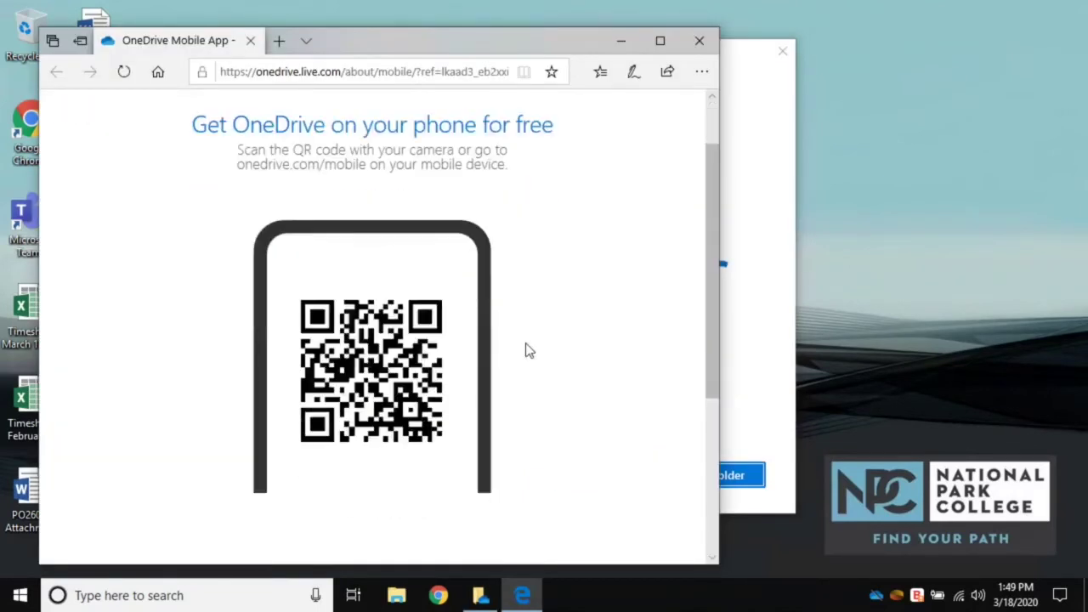
pyautogui.click(312, 451)
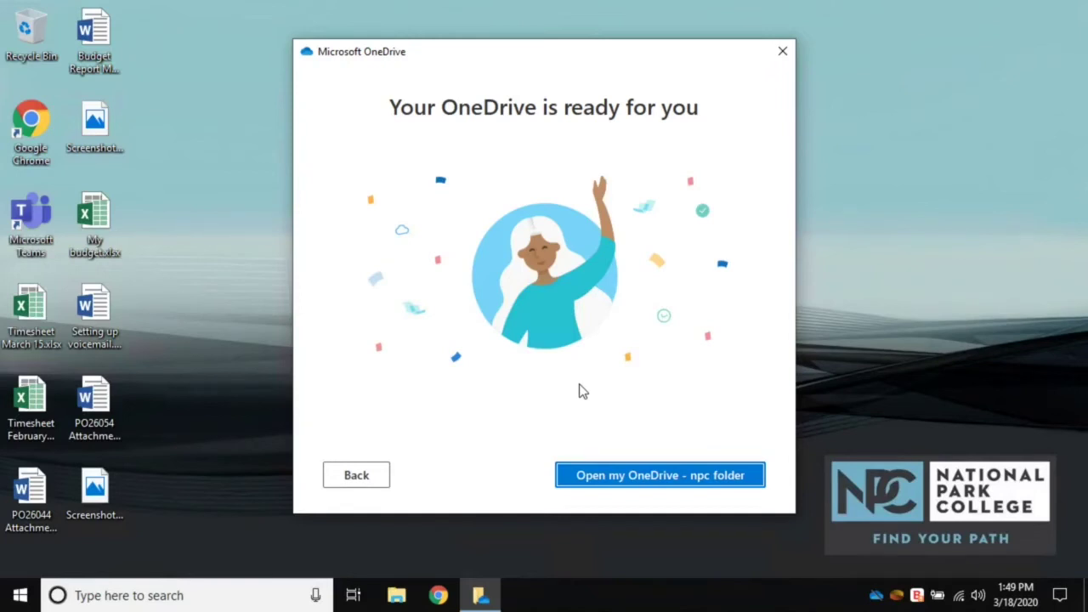
# - Finish setup with 'Open my OneDrive - npc folder' to show the empty folder in File Explorer
pyautogui.click(655, 476)
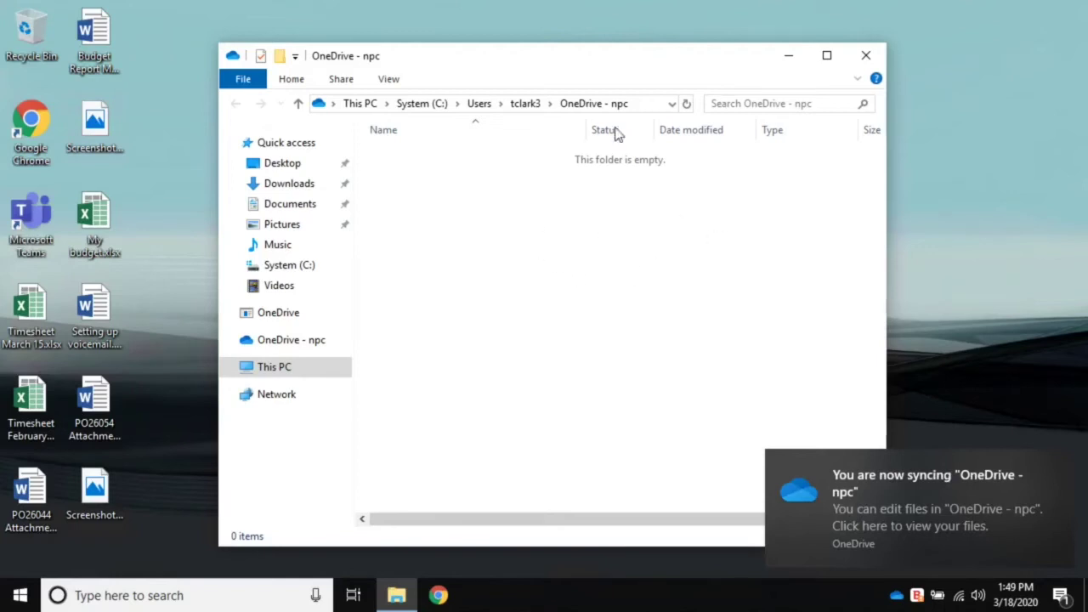
# - Position the File Explorer window on the OneDrive - npc folder alongside the desktop files
pyautogui.moveTo(605, 57); pyautogui.dragTo(631, 47)
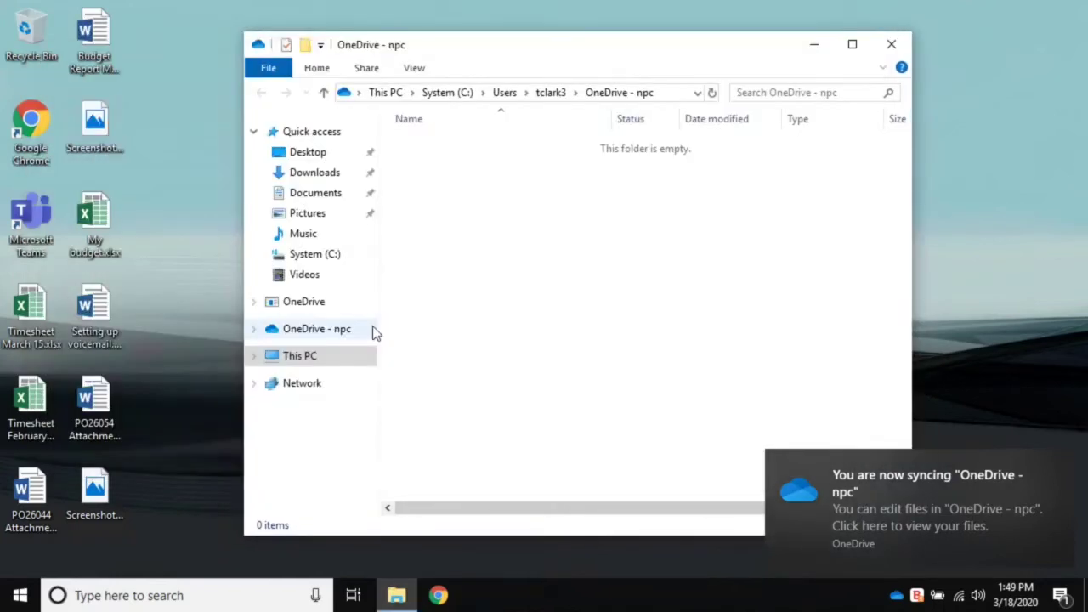
pyautogui.click(316, 332)
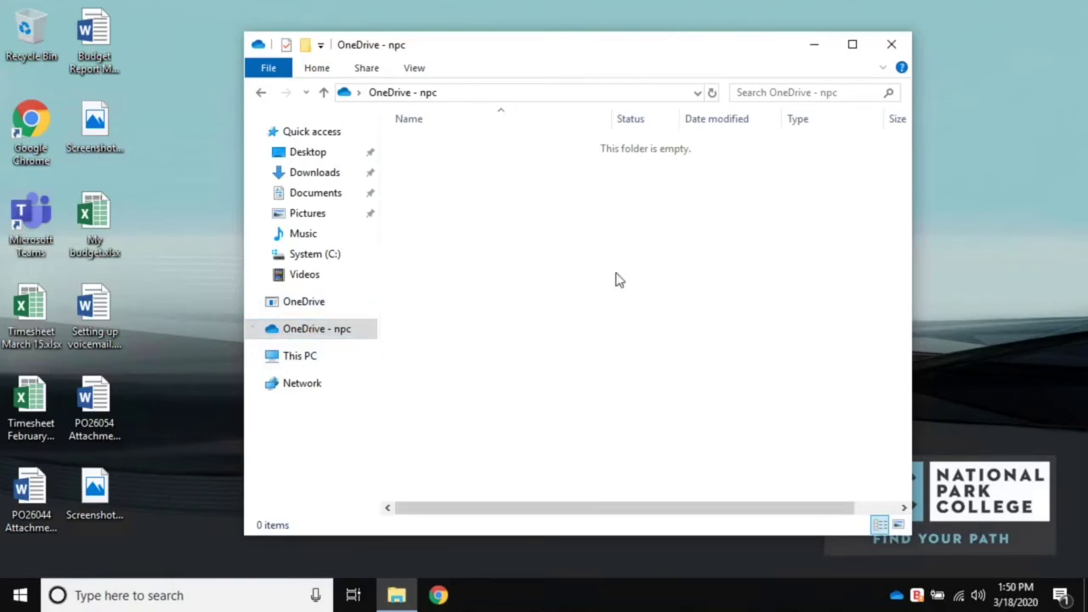
pyautogui.click(175, 349)
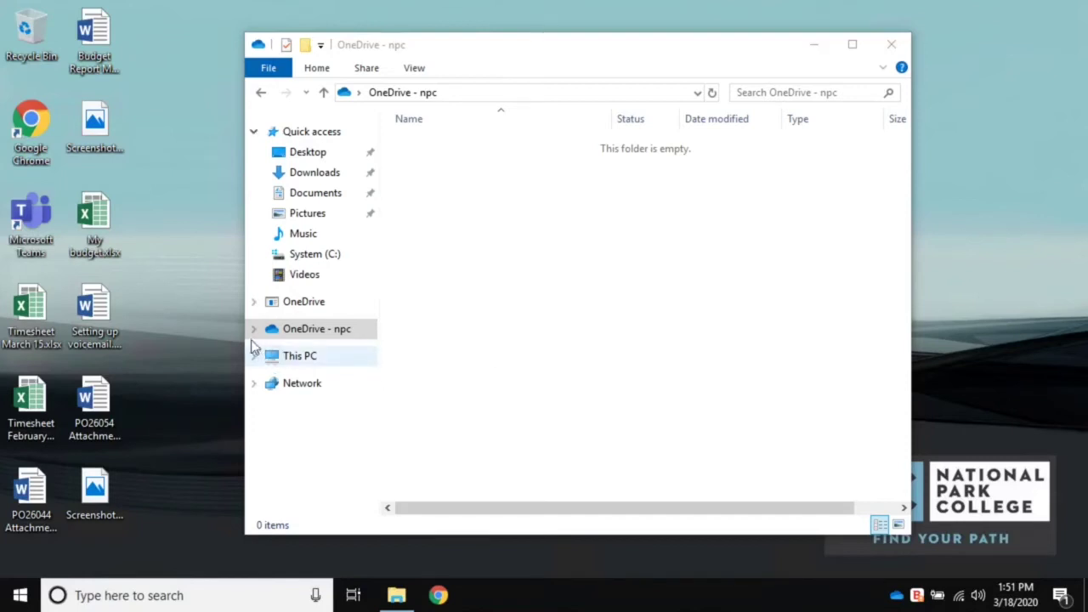
pyautogui.click(109, 129)
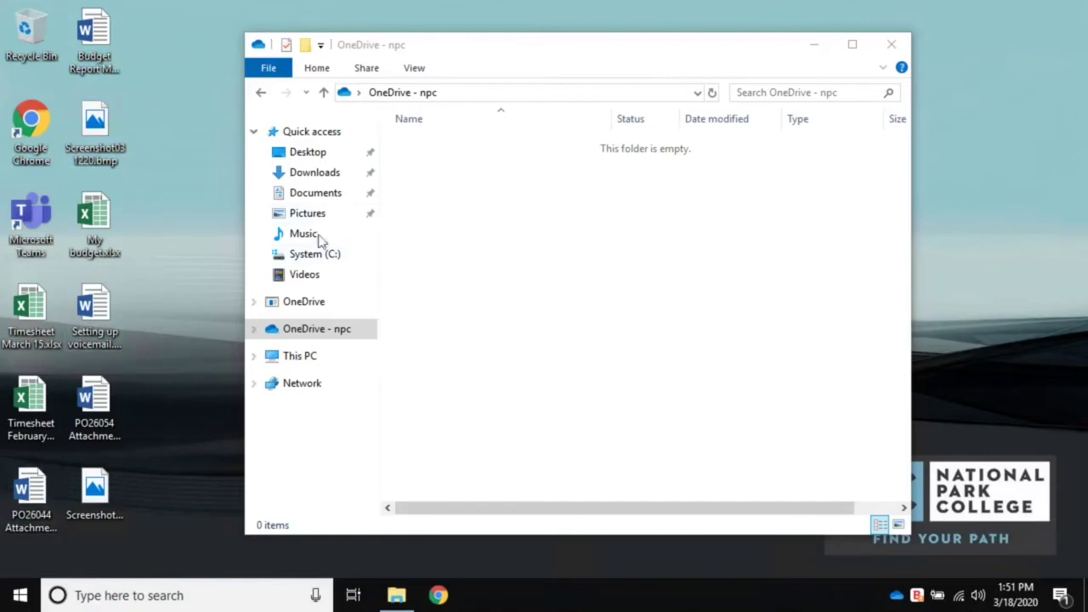
pyautogui.click(552, 232)
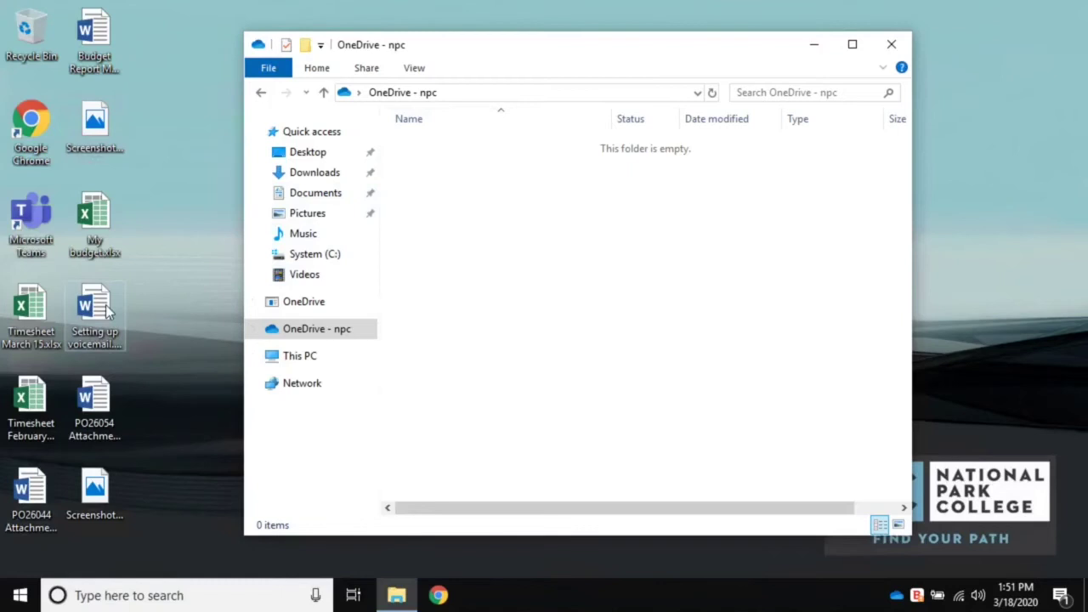
pyautogui.click(158, 330)
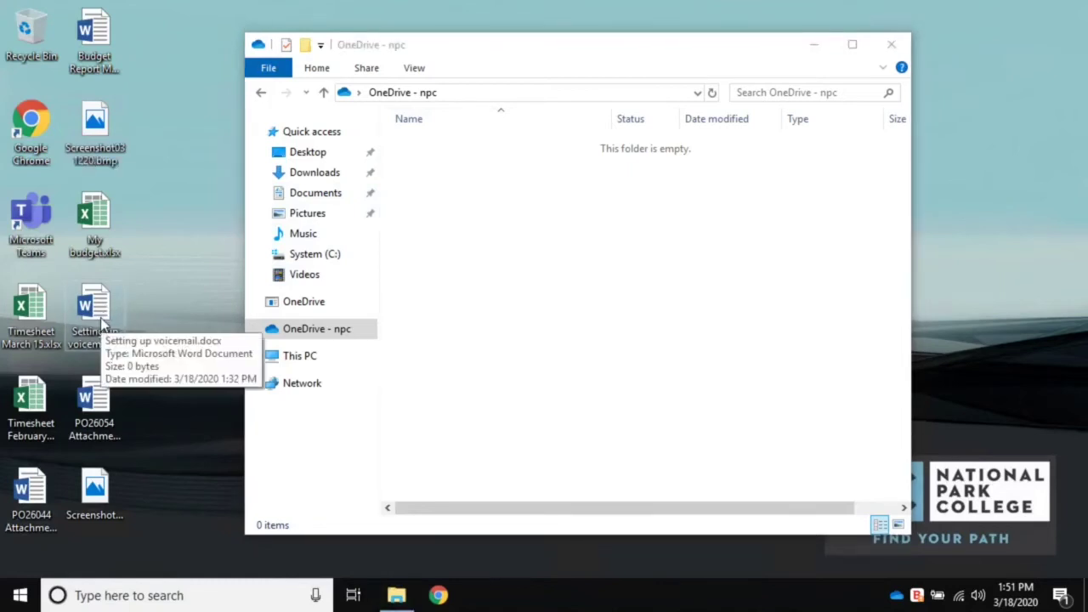
# - Select the nine desktop files (voicemail doc, budgets, screenshots, POs, timesheets) and drag them into OneDrive - npc
pyautogui.click(102, 293)
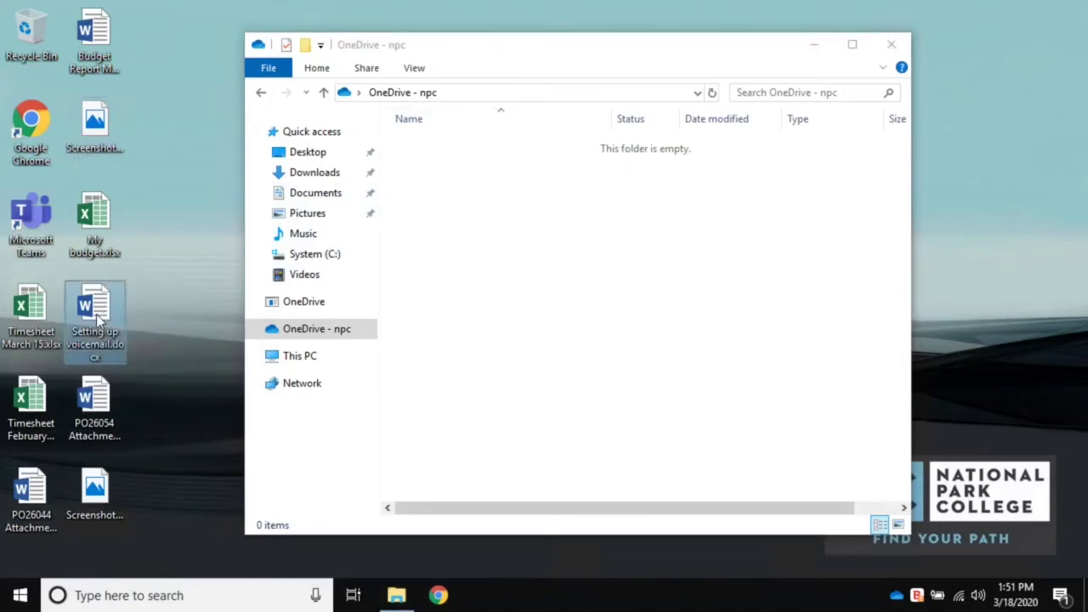
pyautogui.keyDown('ctrl'); pyautogui.click(102, 223); pyautogui.keyUp('ctrl')
pyautogui.keyDown('ctrl'); pyautogui.click(95, 124); pyautogui.keyUp('ctrl')
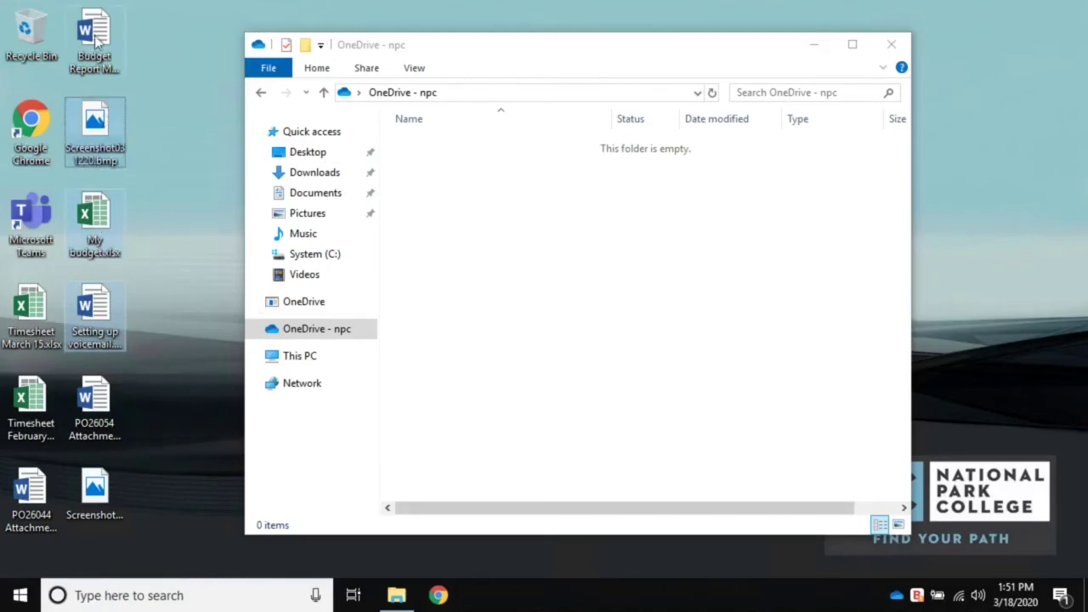
pyautogui.keyDown('ctrl'); pyautogui.click(93, 39); pyautogui.keyUp('ctrl')
pyautogui.keyDown('ctrl'); pyautogui.click(94, 409); pyautogui.keyUp('ctrl')
pyautogui.keyDown('ctrl'); pyautogui.click(95, 495); pyautogui.keyUp('ctrl')
pyautogui.keyDown('ctrl'); pyautogui.click(43, 498); pyautogui.keyUp('ctrl')
pyautogui.keyDown('ctrl'); pyautogui.click(32, 406); pyautogui.keyUp('ctrl')
pyautogui.keyDown('ctrl'); pyautogui.click(44, 355); pyautogui.keyUp('ctrl')
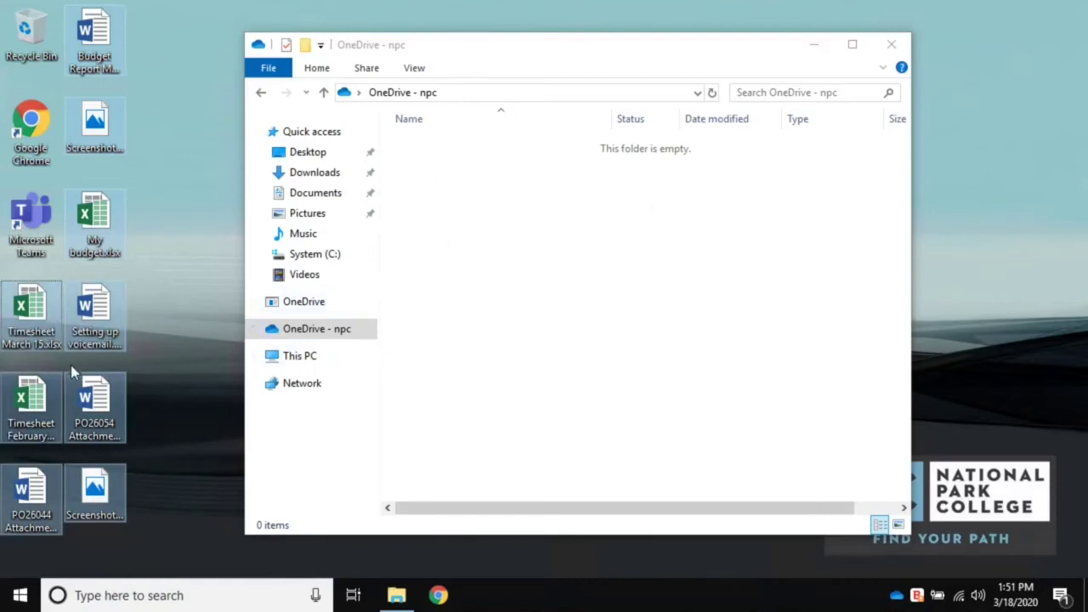
pyautogui.moveTo(99, 403); pyautogui.dragTo(642, 285)
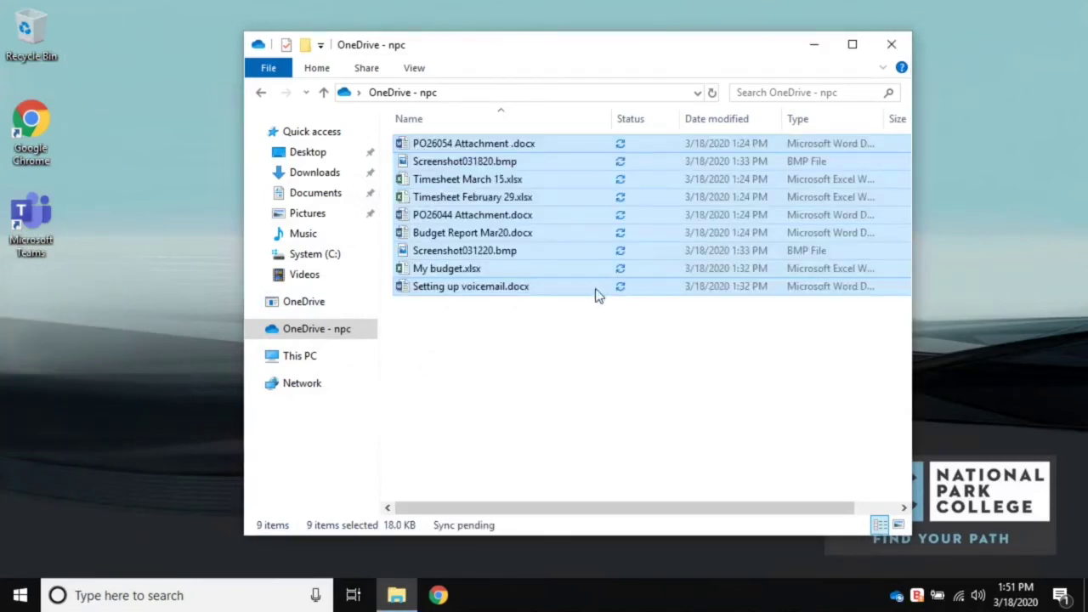
pyautogui.click(540, 349)
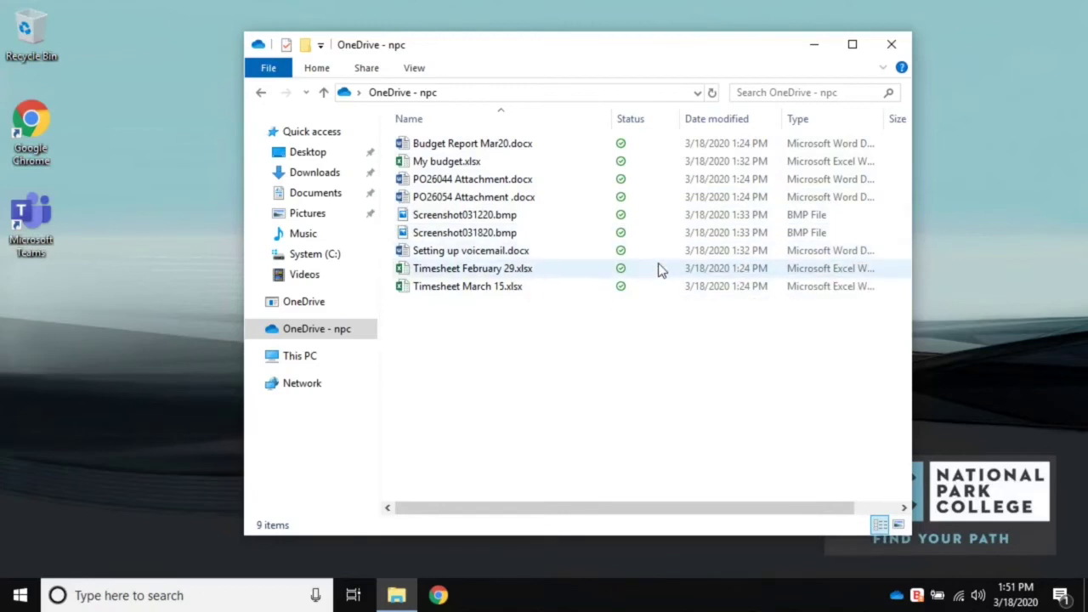
pyautogui.moveTo(659, 269)
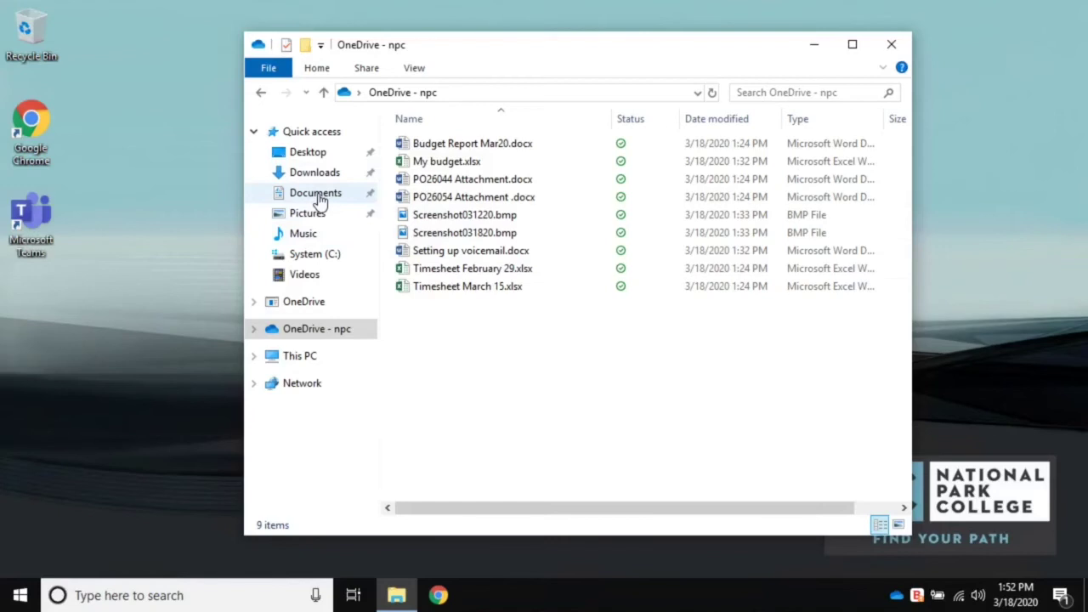
# - Cut all nine files in the Documents folder
pyautogui.click(315, 194)
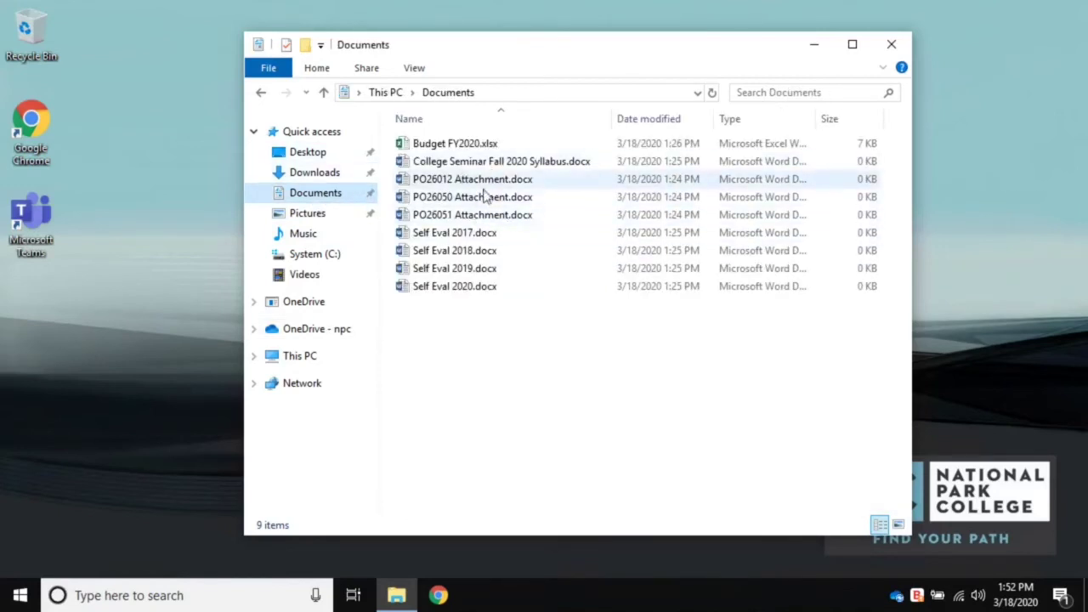
pyautogui.moveTo(549, 390); pyautogui.dragTo(452, 133)
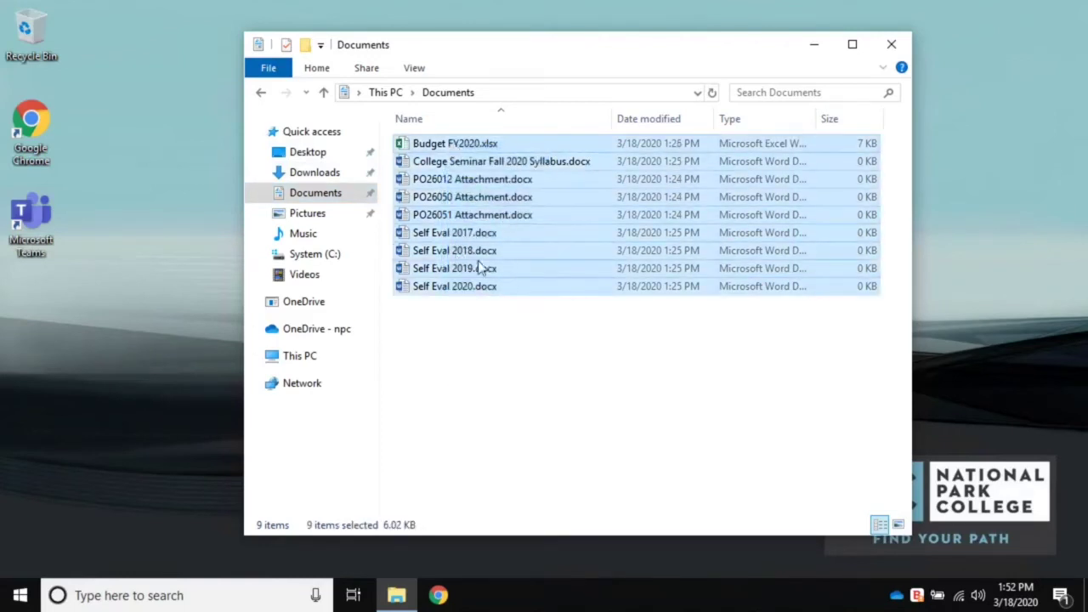
pyautogui.rightClick(480, 259)
pyautogui.click(528, 403)
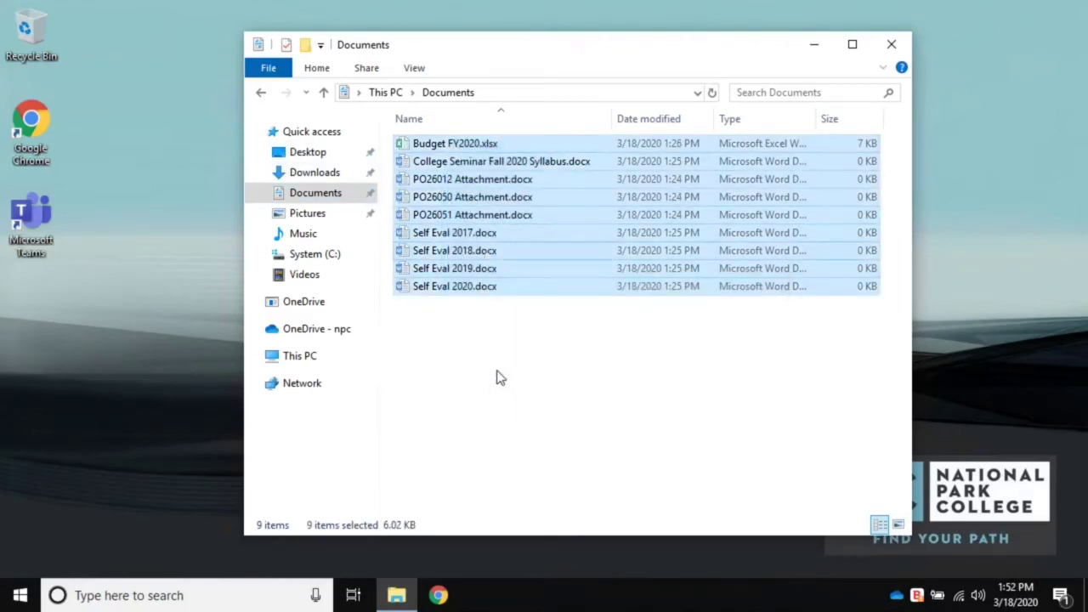
pyautogui.click(476, 344)
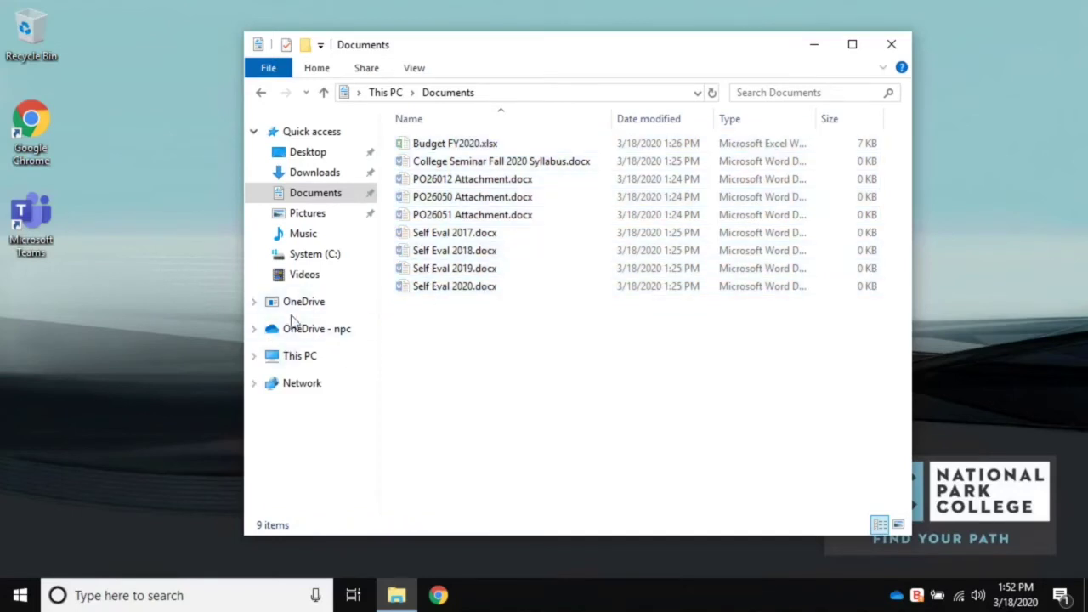
# - Paste the nine files into OneDrive - npc, bringing it to 18 items
pyautogui.click(313, 334)
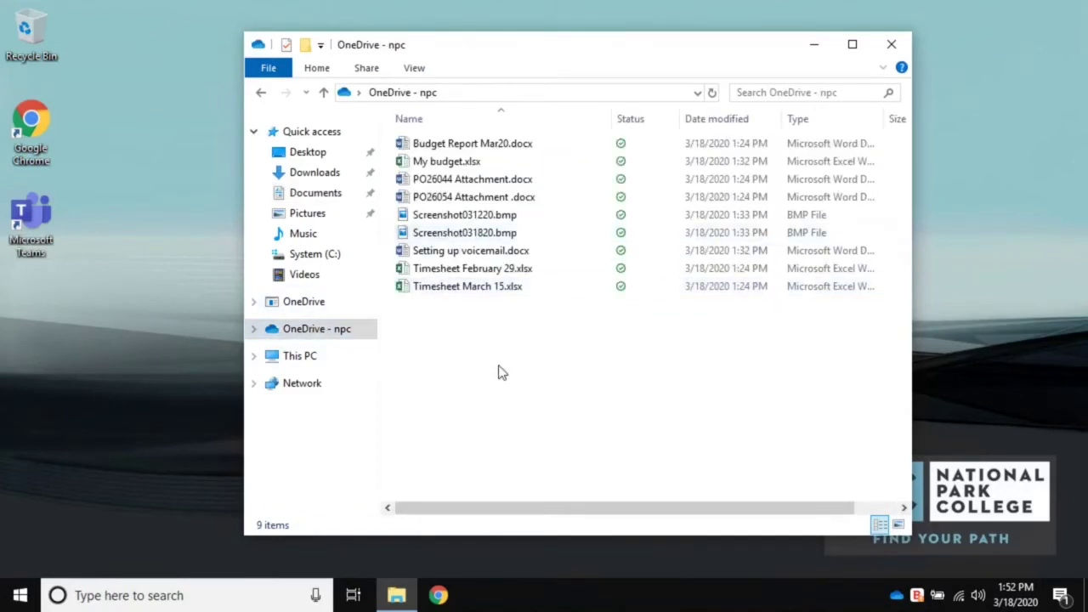
pyautogui.rightClick(500, 371)
pyautogui.click(553, 159)
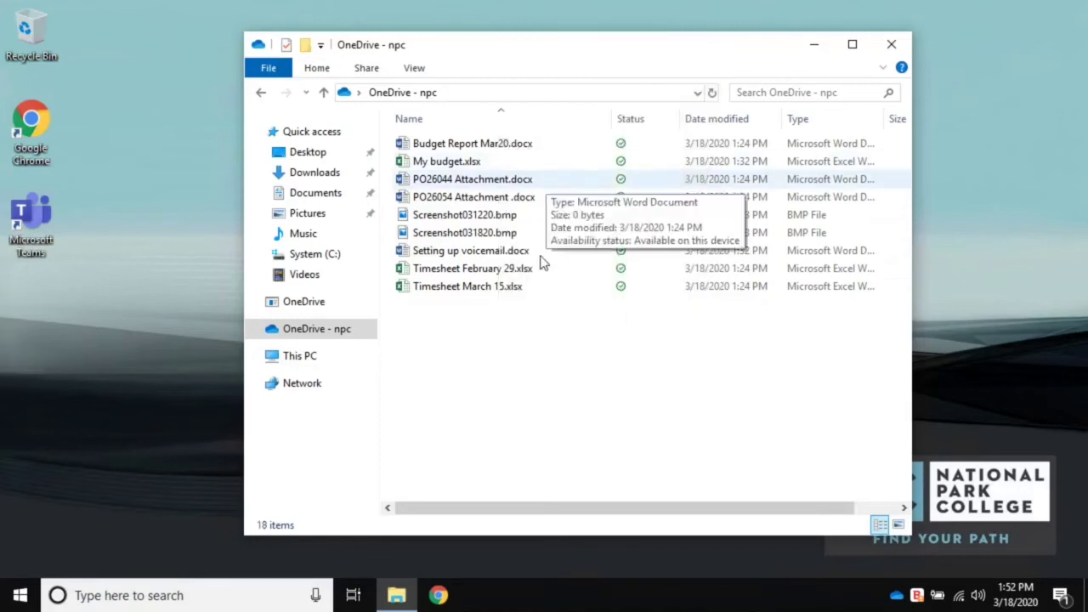
pyautogui.click(499, 481)
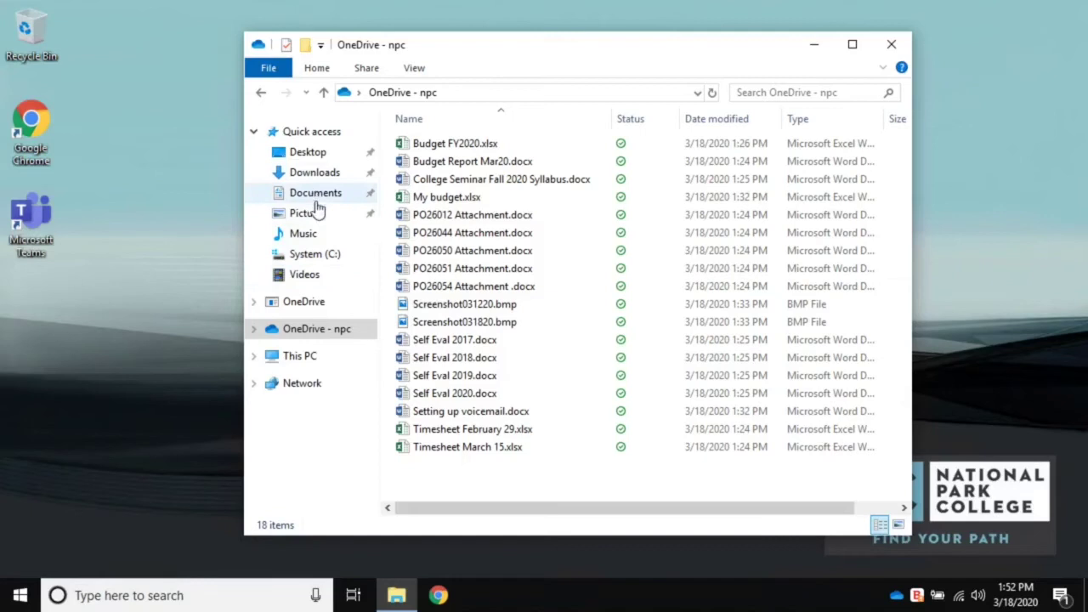
pyautogui.click(304, 234)
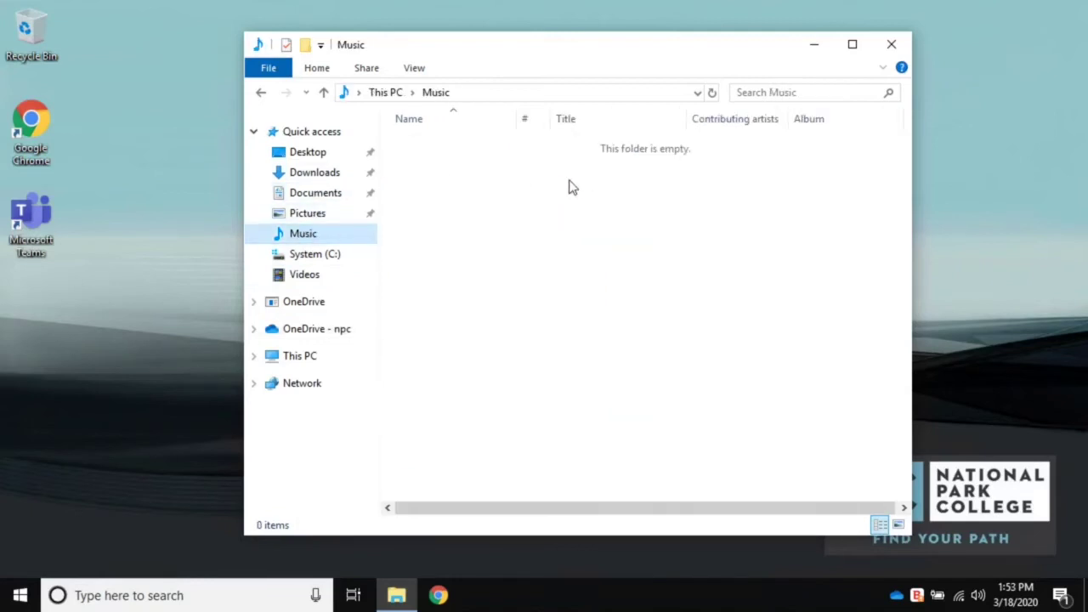
pyautogui.click(306, 274)
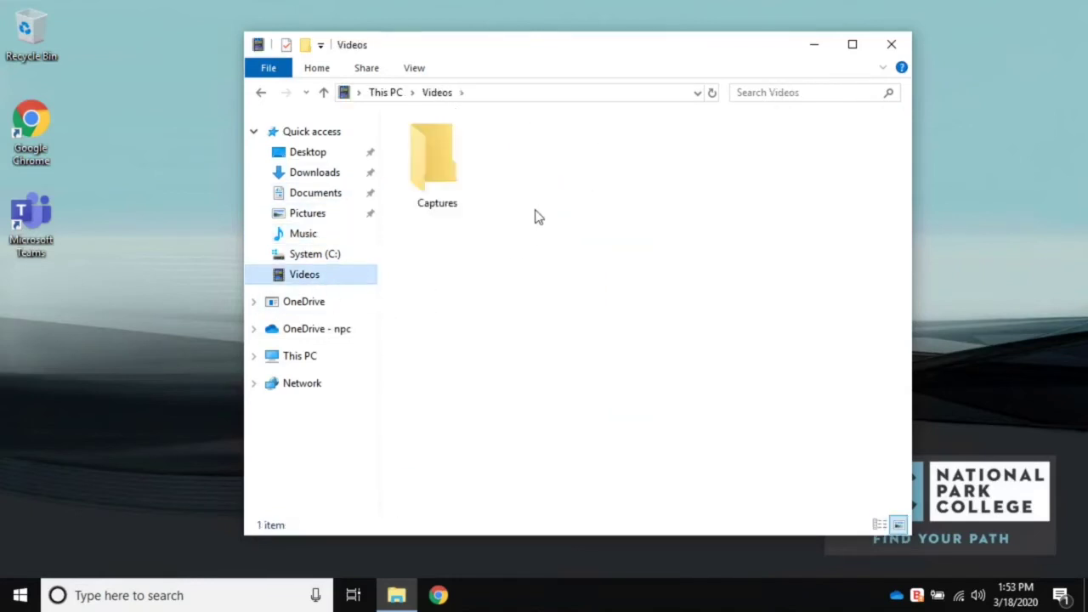
pyautogui.doubleClick(439, 167)
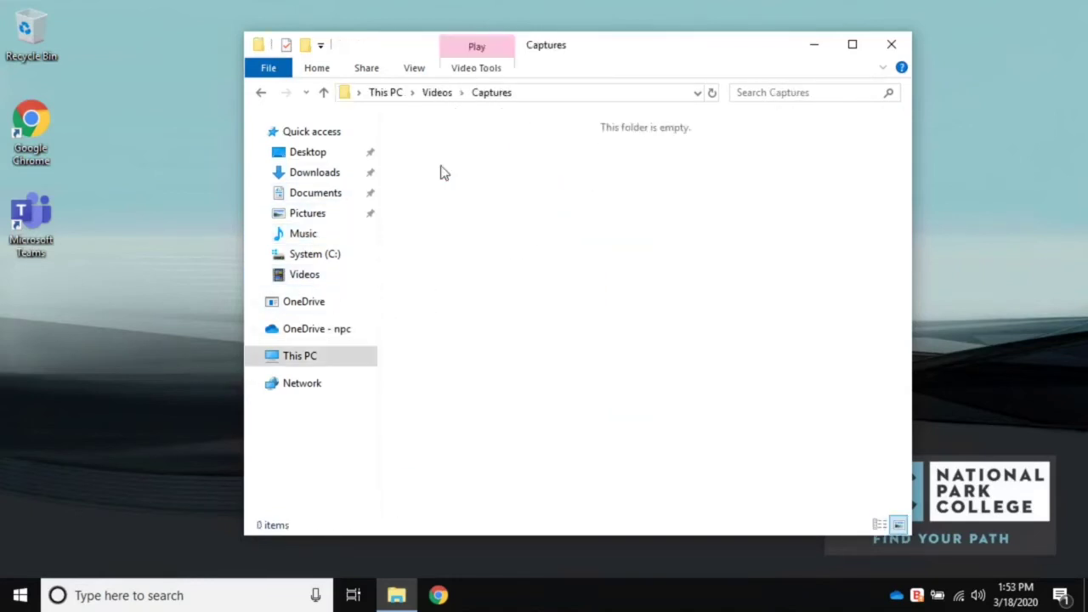
pyautogui.click(317, 222)
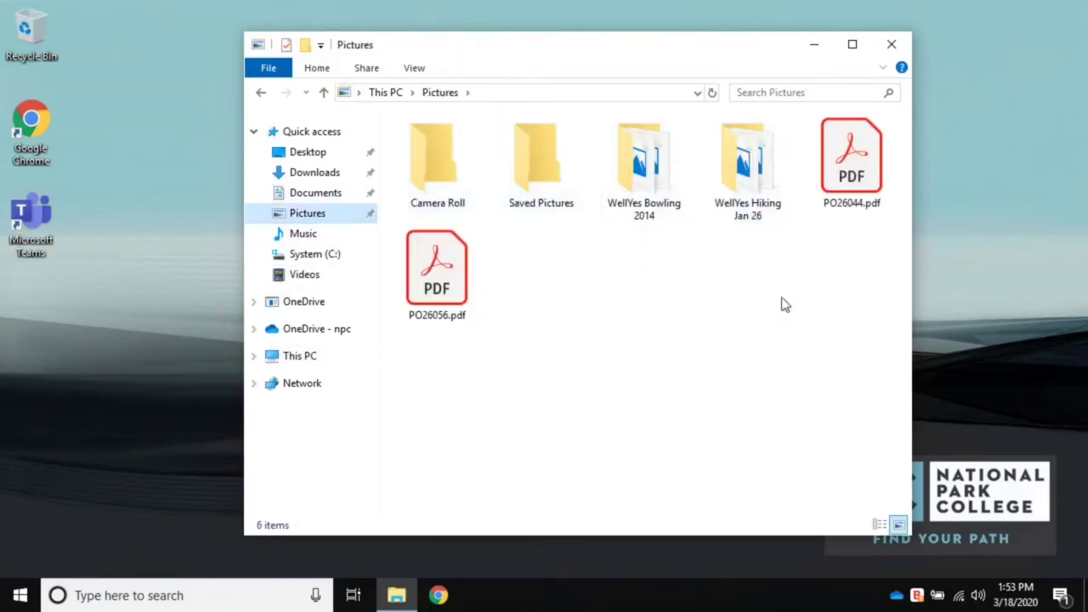
pyautogui.click(671, 201)
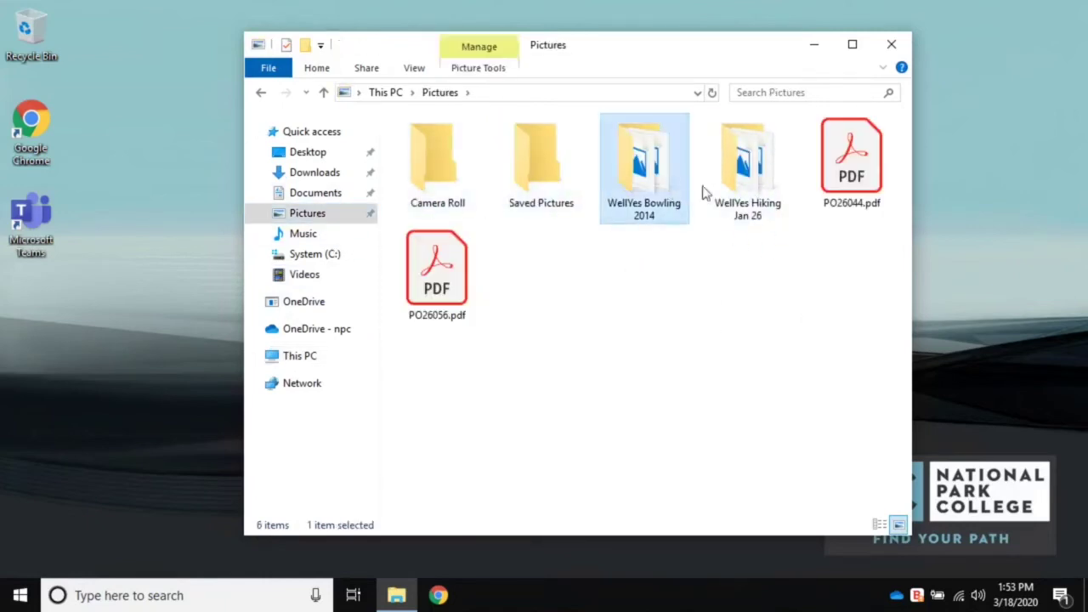
pyautogui.keyDown('ctrl'); pyautogui.click(746, 191); pyautogui.keyUp('ctrl')
pyautogui.keyDown('ctrl'); pyautogui.click(842, 204); pyautogui.keyUp('ctrl')
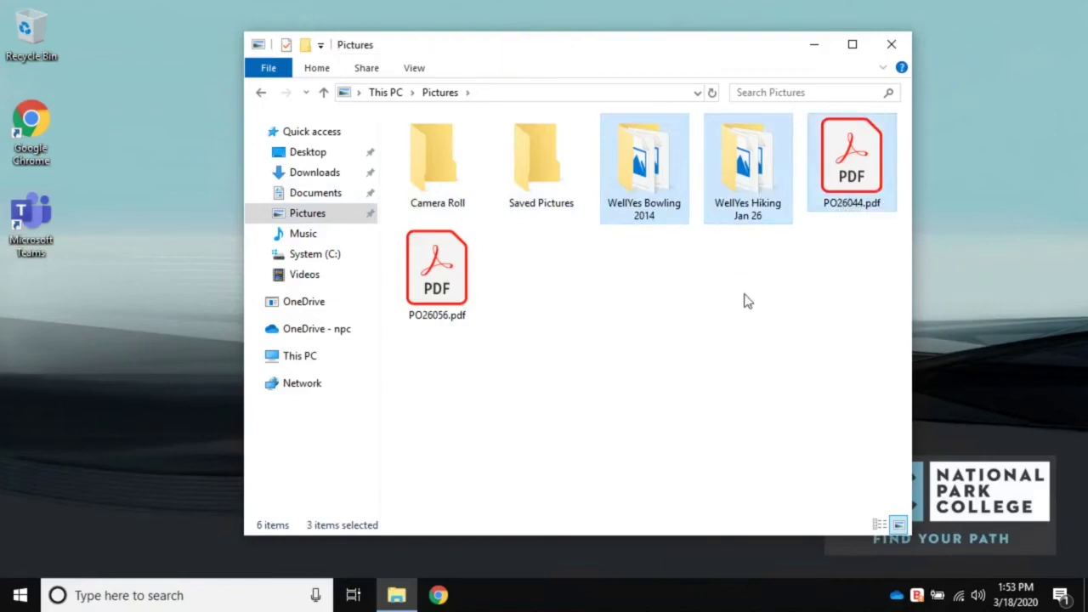
pyautogui.click(792, 294)
pyautogui.click(651, 180)
pyautogui.keyDown('ctrl'); pyautogui.click(752, 178); pyautogui.keyUp('ctrl')
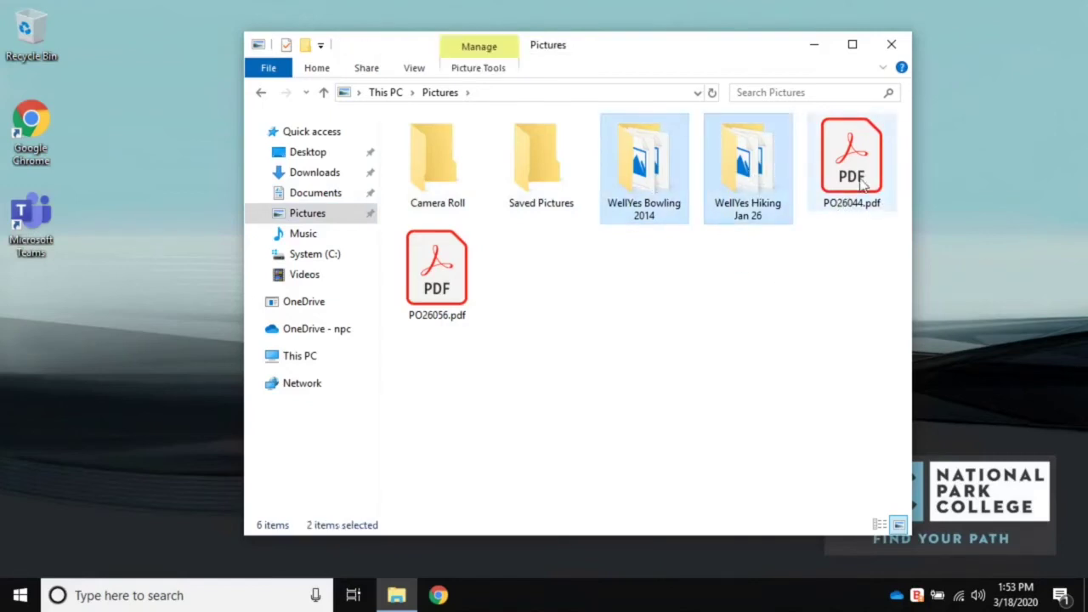
pyautogui.keyDown('ctrl'); pyautogui.click(861, 180); pyautogui.keyUp('ctrl')
pyautogui.keyDown('ctrl'); pyautogui.click(436, 270); pyautogui.keyUp('ctrl')
pyautogui.rightClick(444, 260)
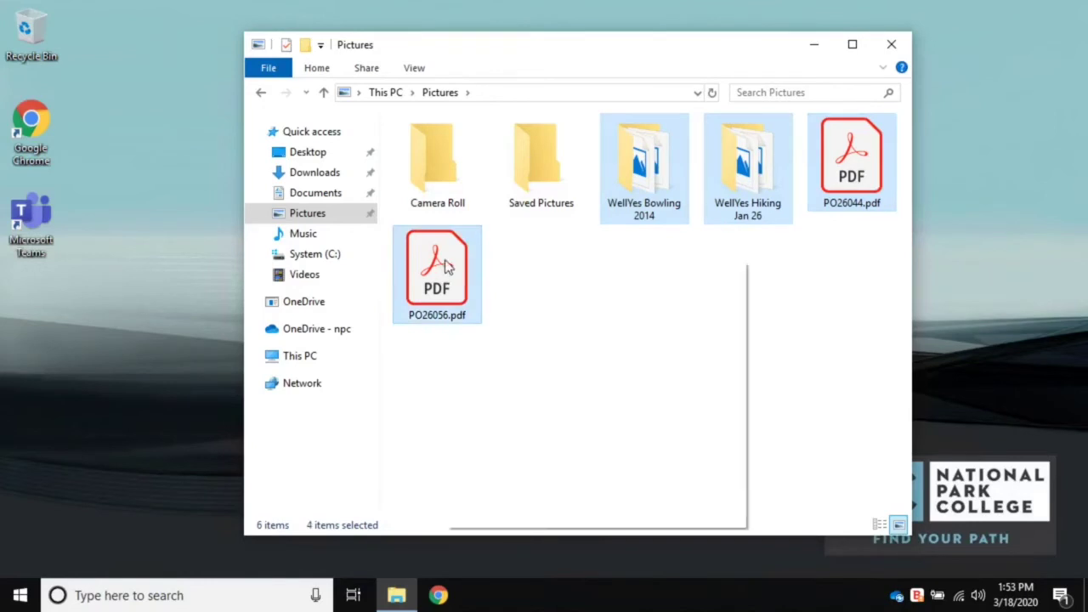
pyautogui.click(494, 412)
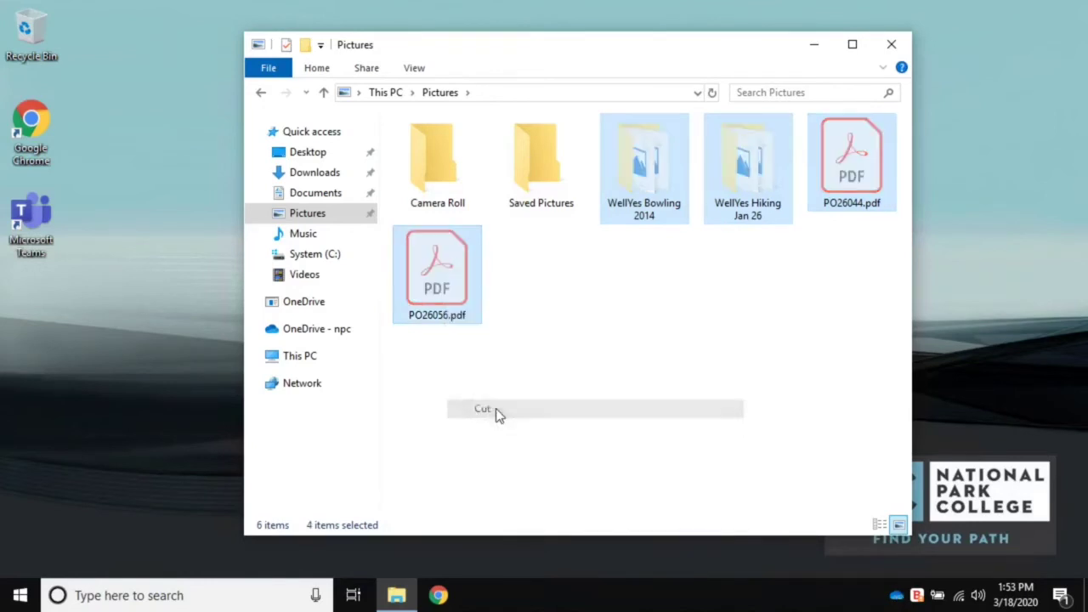
pyautogui.click(317, 329)
pyautogui.rightClick(490, 487)
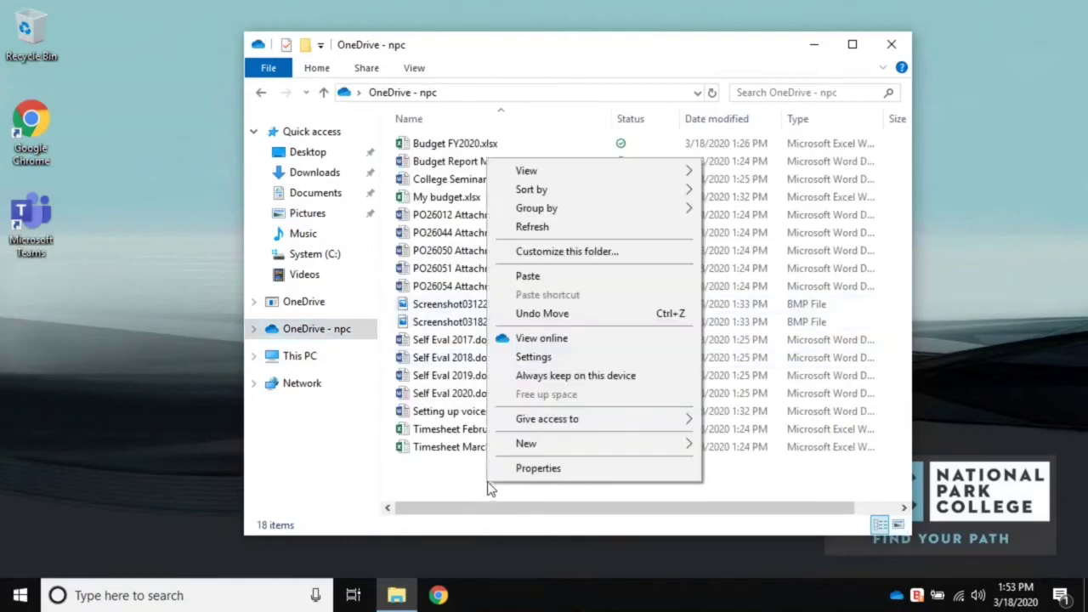
pyautogui.click(528, 276)
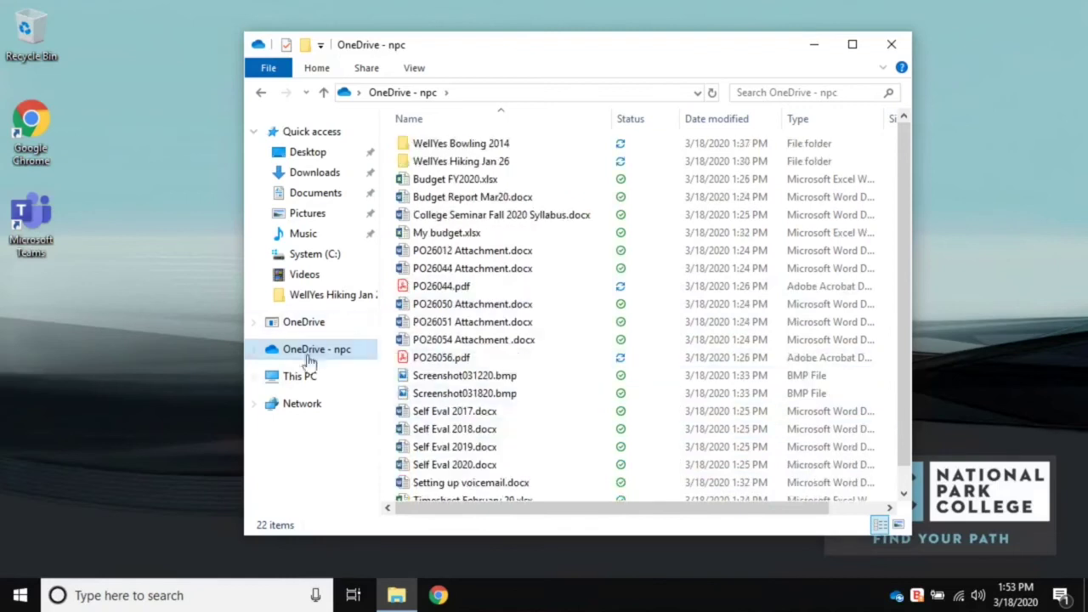
pyautogui.scroll(-1, 498, 357)
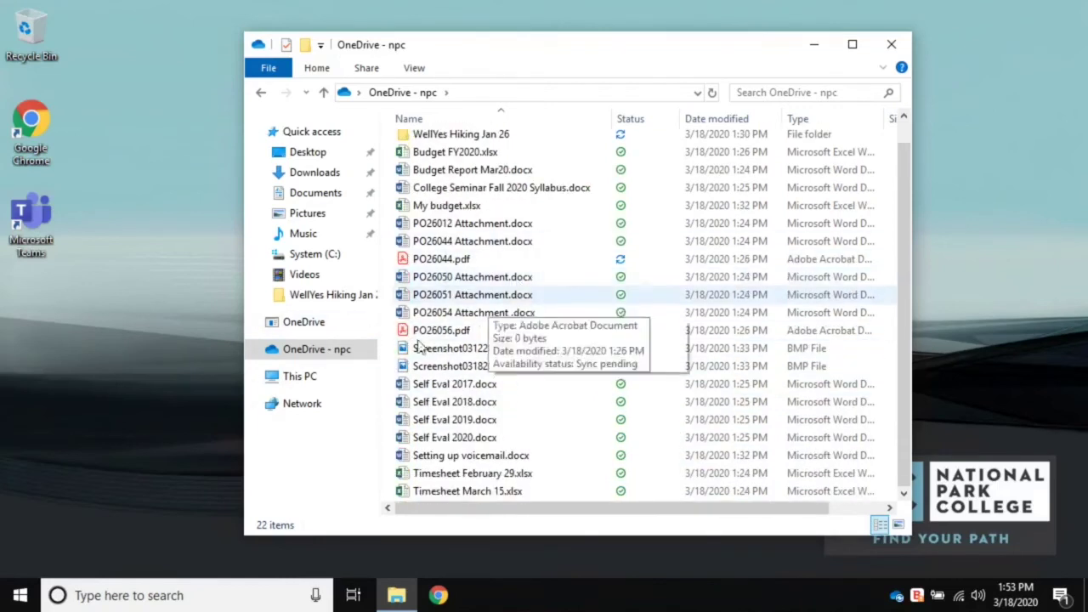
pyautogui.scroll(1, 539, 331)
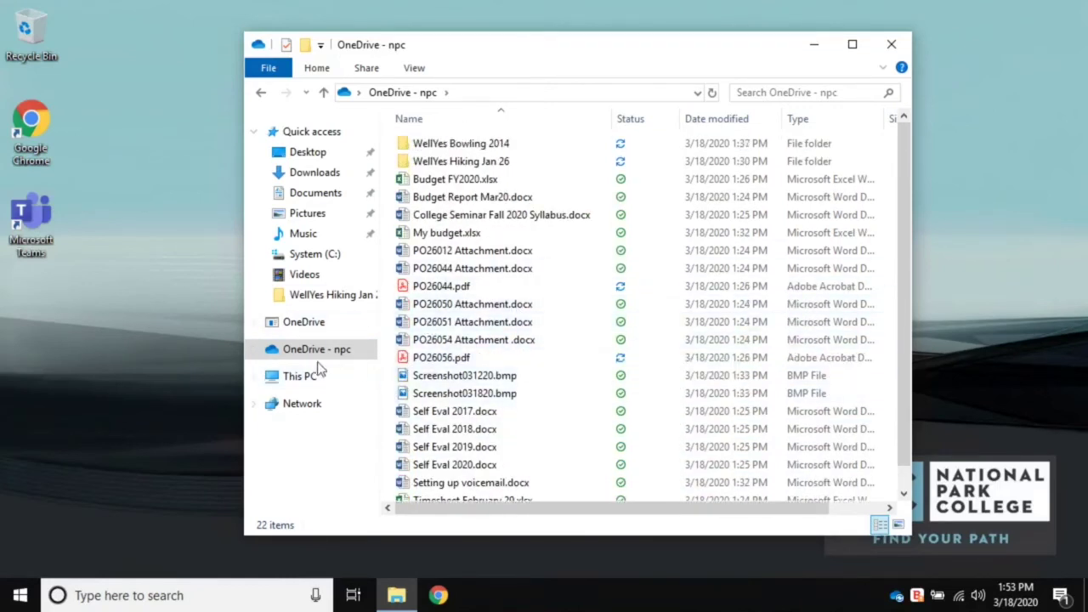
pyautogui.click(318, 213)
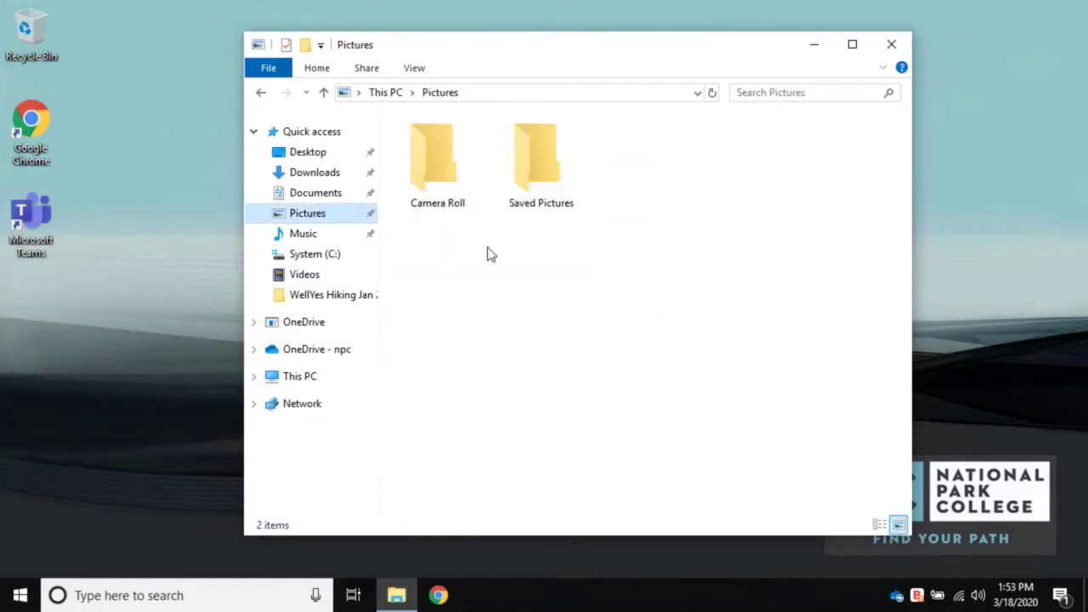
pyautogui.click(536, 179)
pyautogui.moveTo(521, 208); pyautogui.dragTo(605, 247)
pyautogui.click(605, 247)
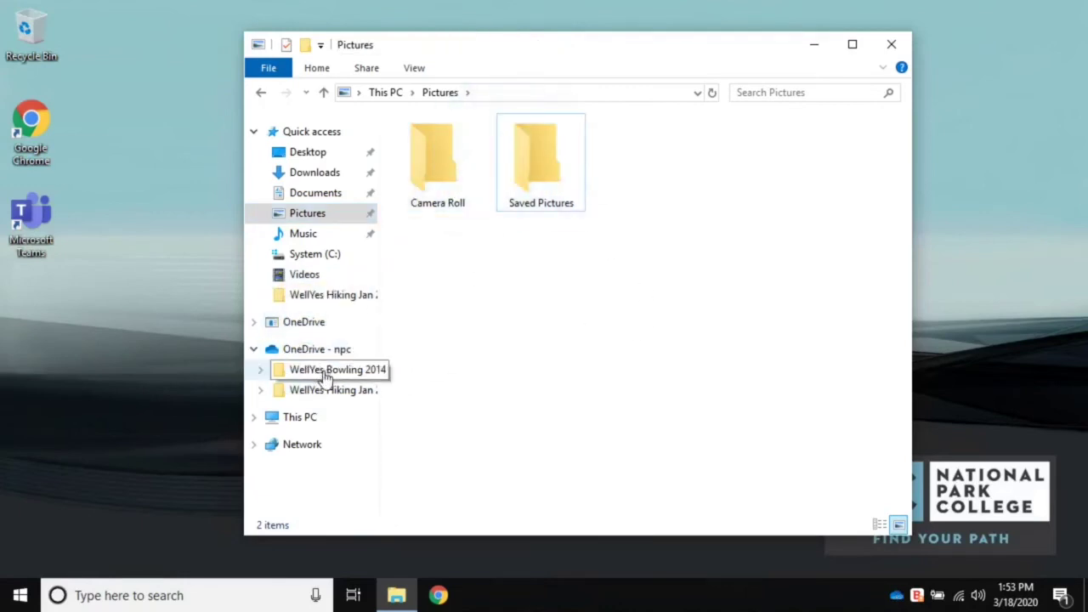
pyautogui.click(330, 352)
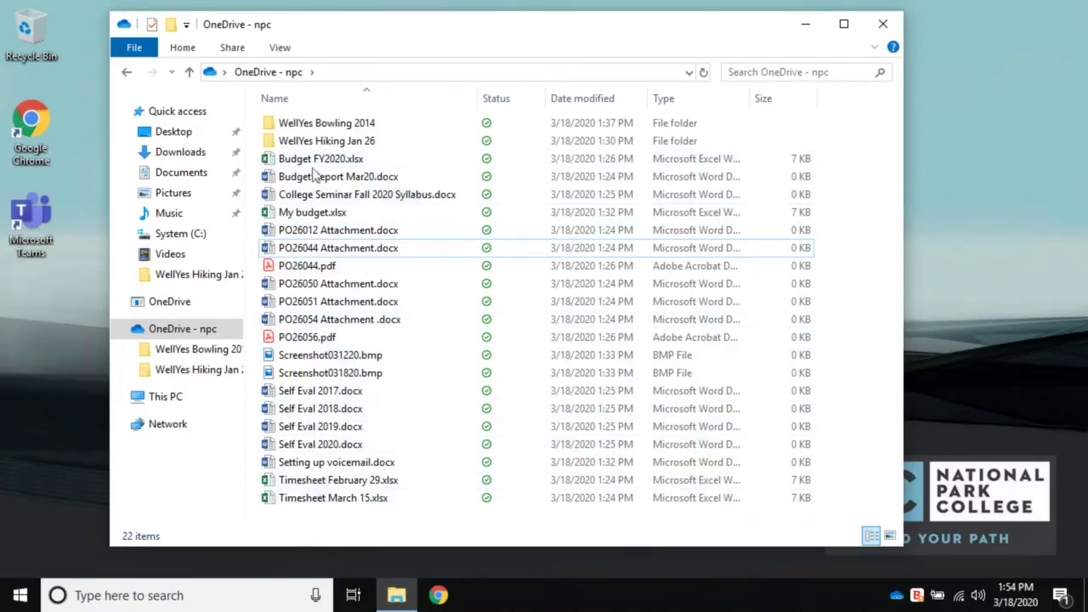
# - Create a new folder named 'Self Evals' in OneDrive - npc
pyautogui.rightClick(315, 522)
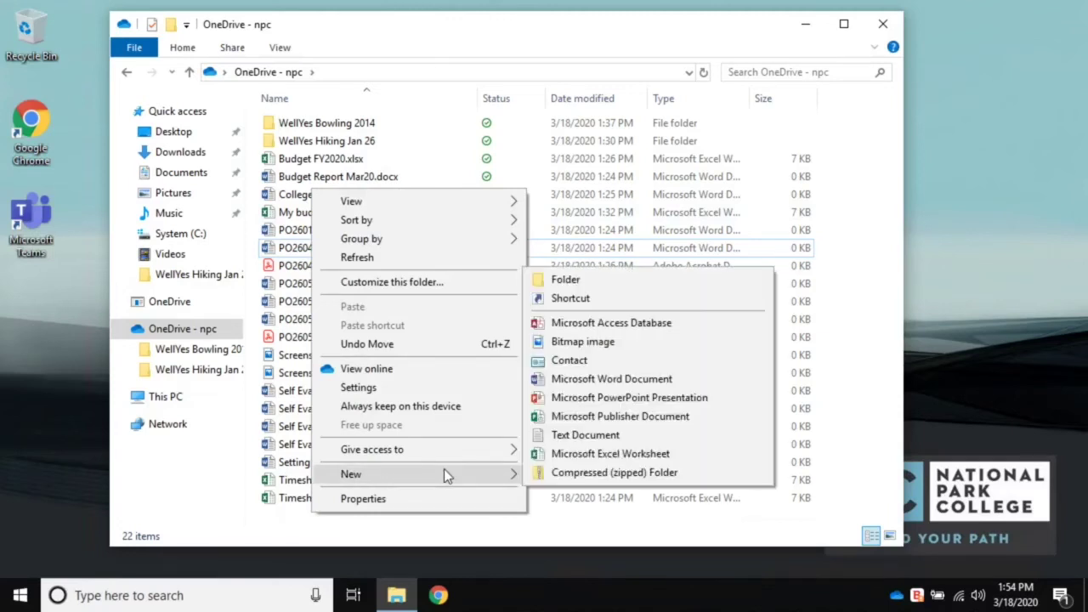
pyautogui.click(324, 498)
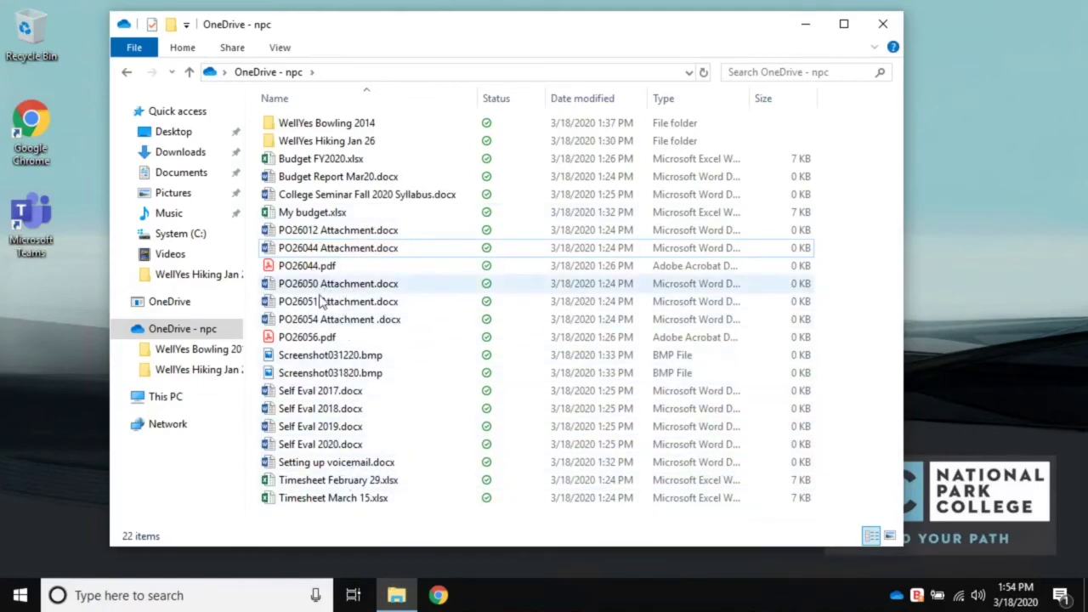
pyautogui.click(297, 268)
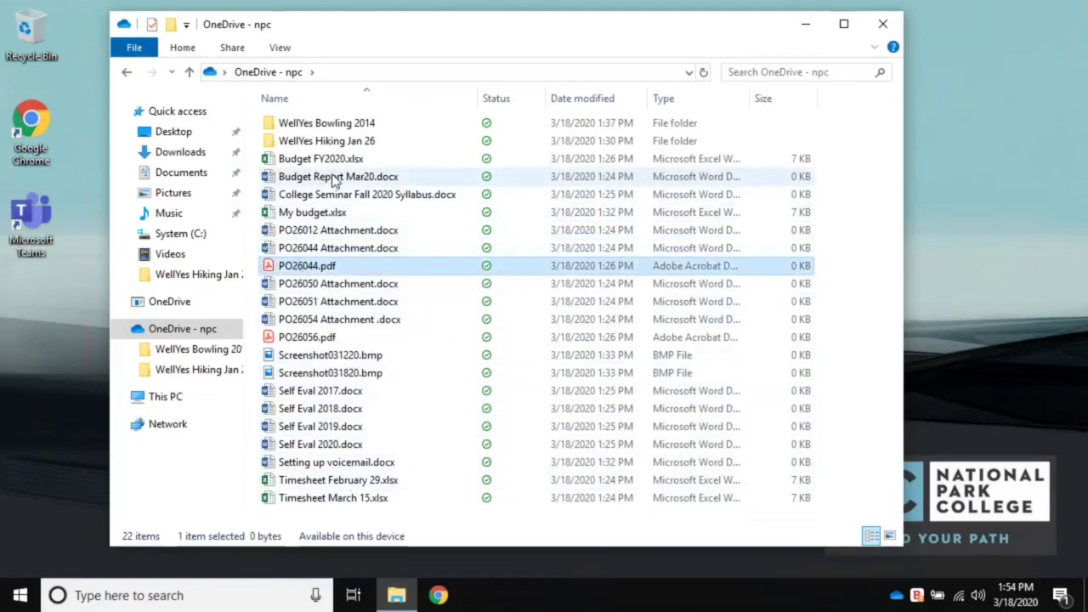
pyautogui.rightClick(335, 517)
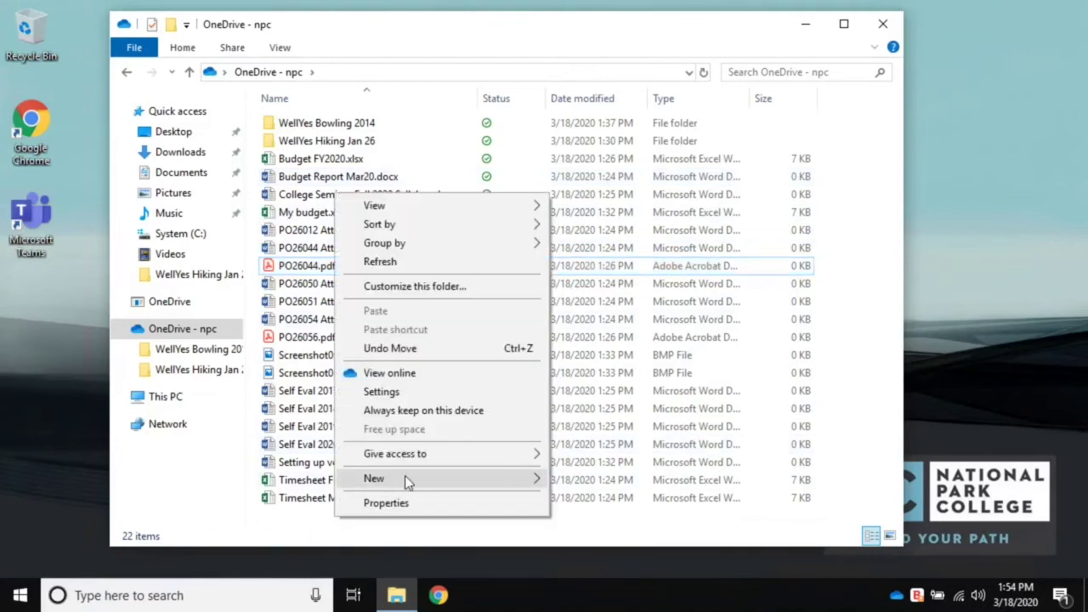
pyautogui.moveTo(414, 480)
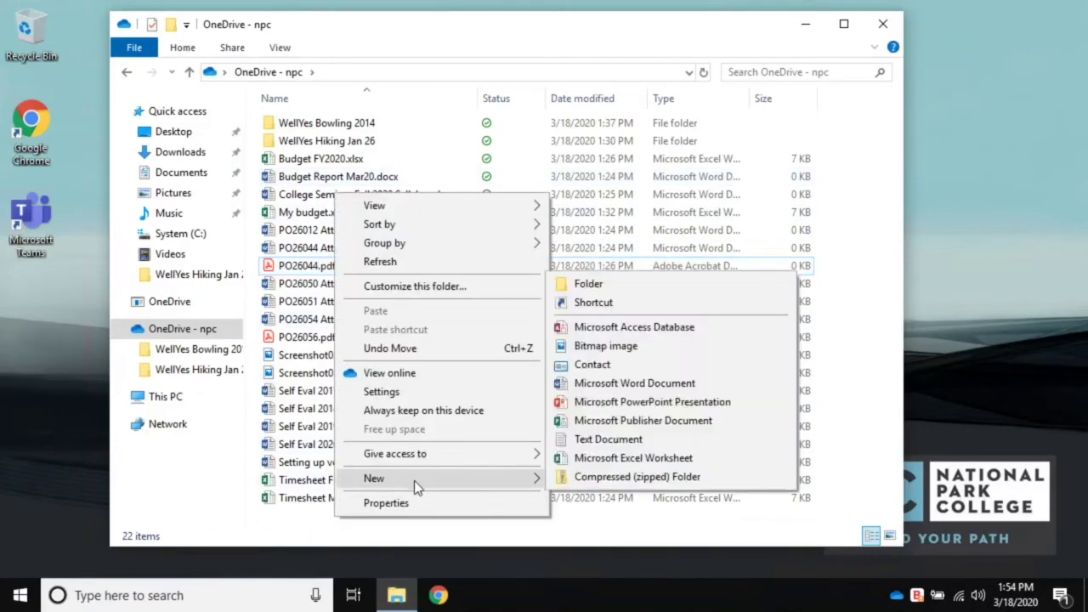
pyautogui.click(625, 283)
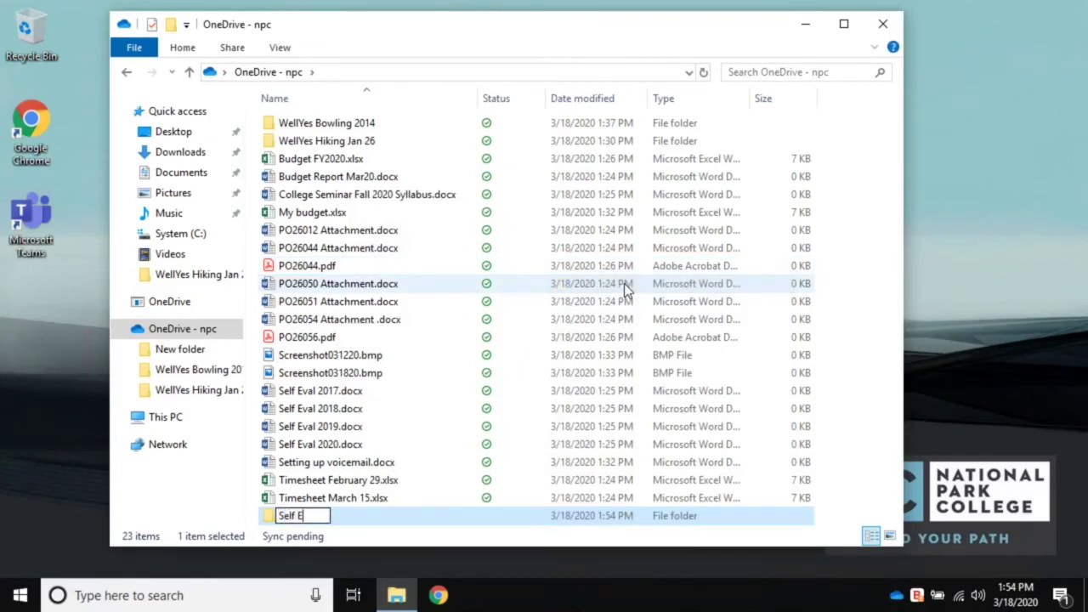
pyautogui.press('Return')
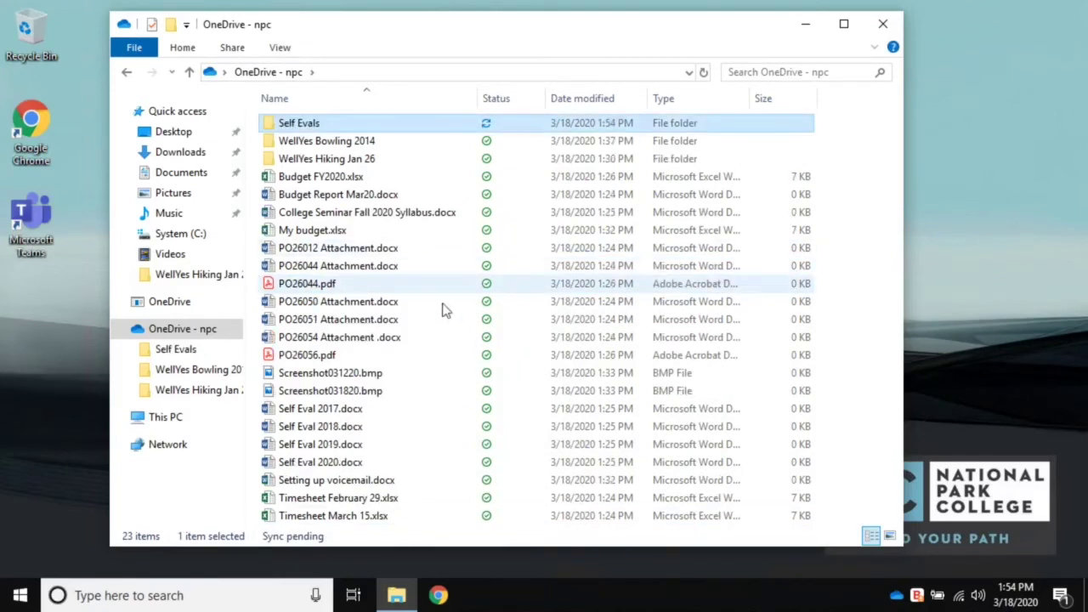
# - Move Self Eval 2017, 2018, 2019 and 2020.docx into the Self Evals folder
pyautogui.click(349, 410)
pyautogui.keyDown('ctrl'); pyautogui.click(345, 428); pyautogui.keyUp('ctrl')
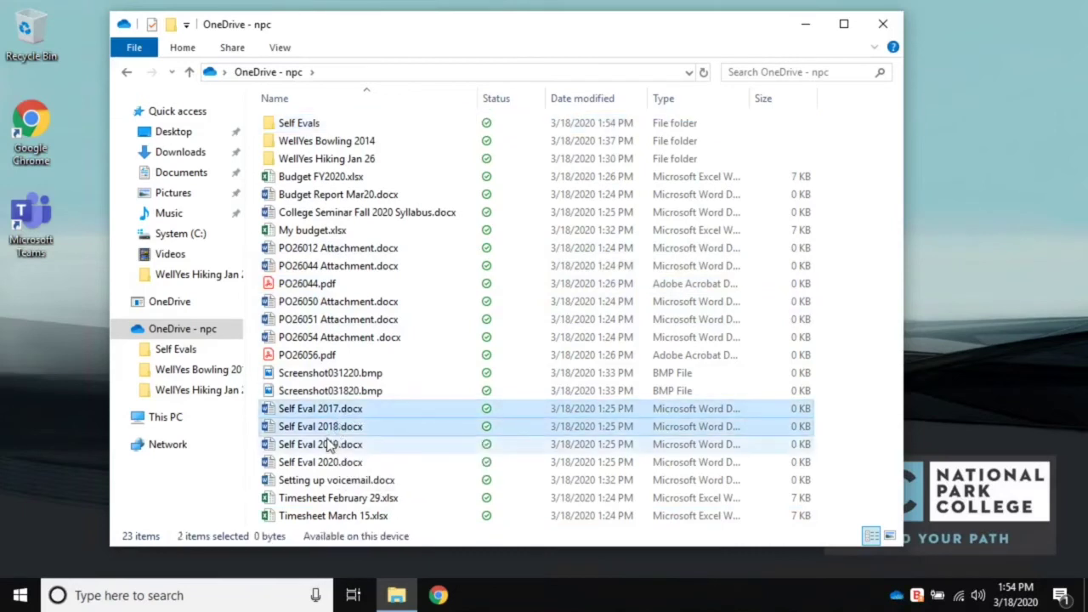
pyautogui.keyDown('ctrl'); pyautogui.click(330, 447); pyautogui.keyUp('ctrl')
pyautogui.keyDown('ctrl'); pyautogui.click(336, 462); pyautogui.keyUp('ctrl')
pyautogui.moveTo(338, 464); pyautogui.dragTo(338, 123)
# - Create a new folder named 'Timesheets' in OneDrive - npc
pyautogui.rightClick(365, 476)
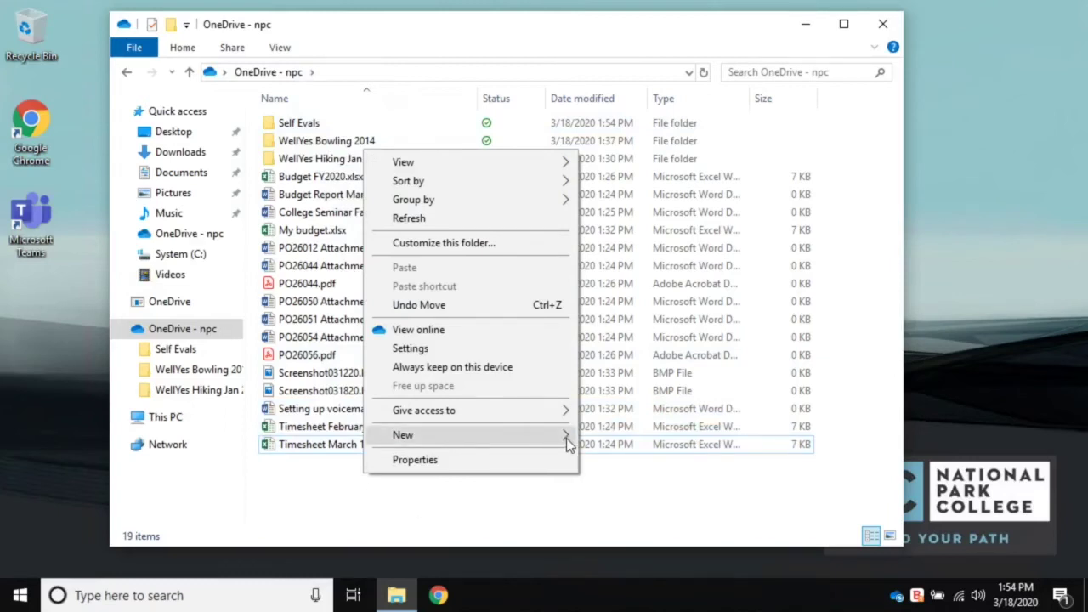
pyautogui.moveTo(567, 438)
pyautogui.click(619, 242)
pyautogui.write('Timesheets')
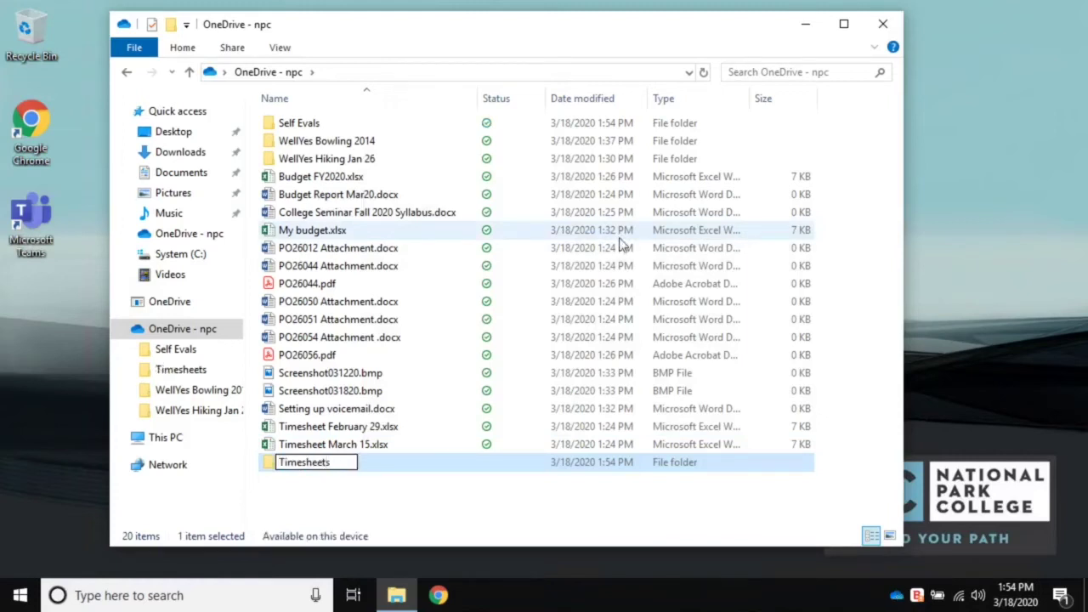
pyautogui.press('Return')
# - Move Timesheet February 29.xlsx and Timesheet March 15.xlsx into the Timesheets folder
pyautogui.click(293, 443)
pyautogui.keyDown('ctrl'); pyautogui.click(348, 470); pyautogui.keyUp('ctrl')
pyautogui.moveTo(349, 470); pyautogui.dragTo(316, 141)
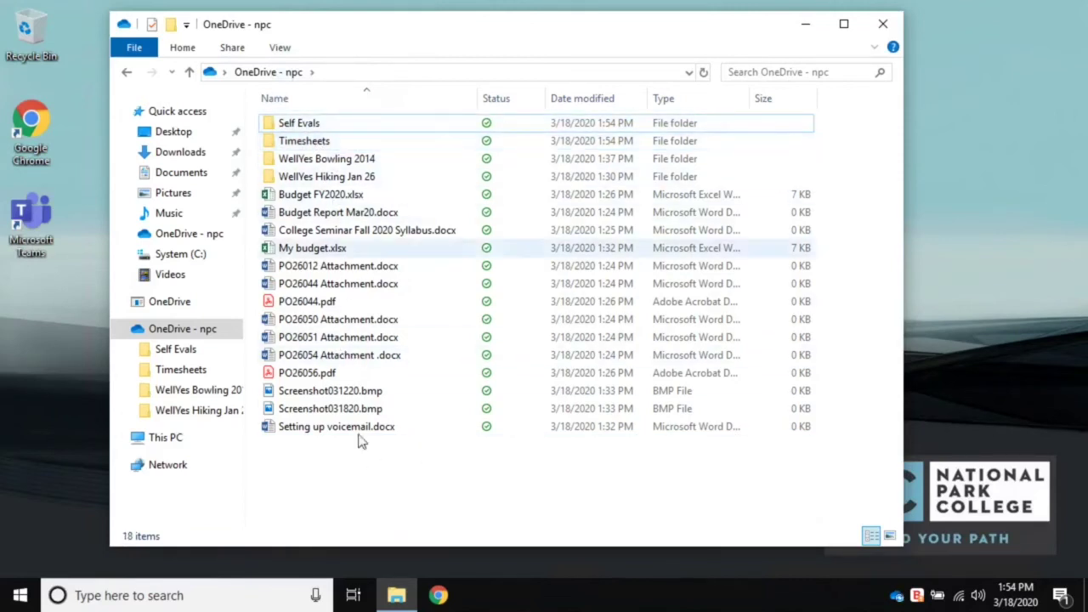
# - Create a 'Purchase Orders' folder and select the PO files starting from PO26056.pdf
pyautogui.rightClick(353, 483)
pyautogui.moveTo(537, 449)
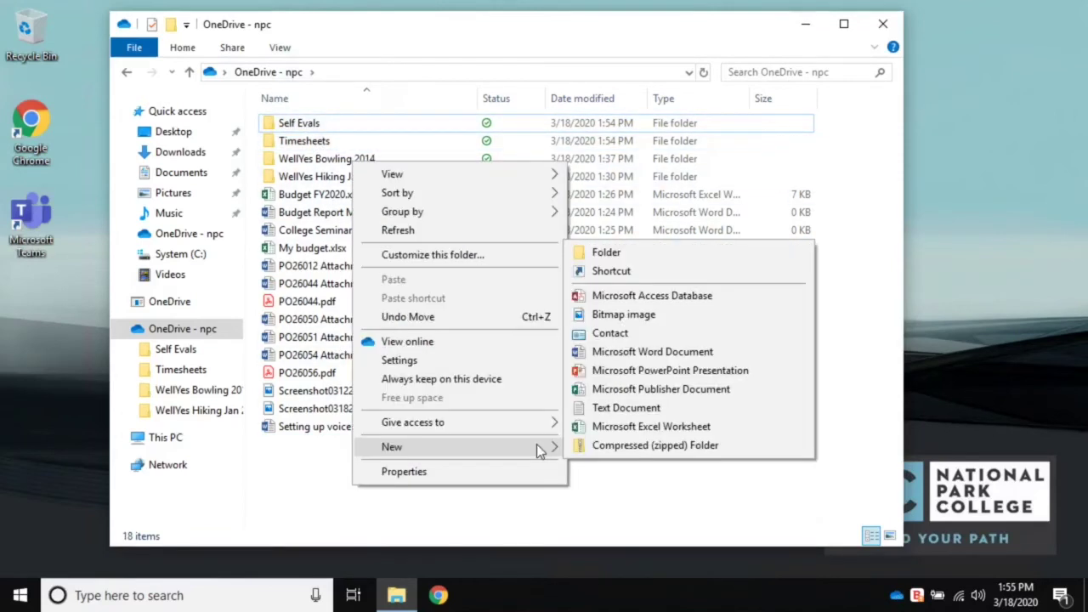
pyautogui.click(653, 251)
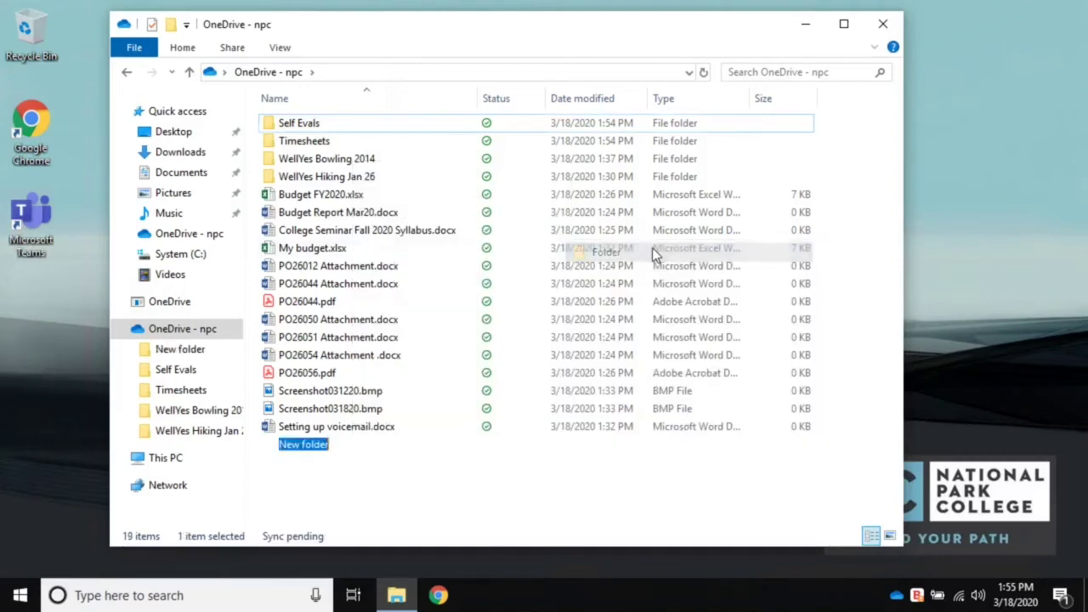
pyautogui.write('Purchas')
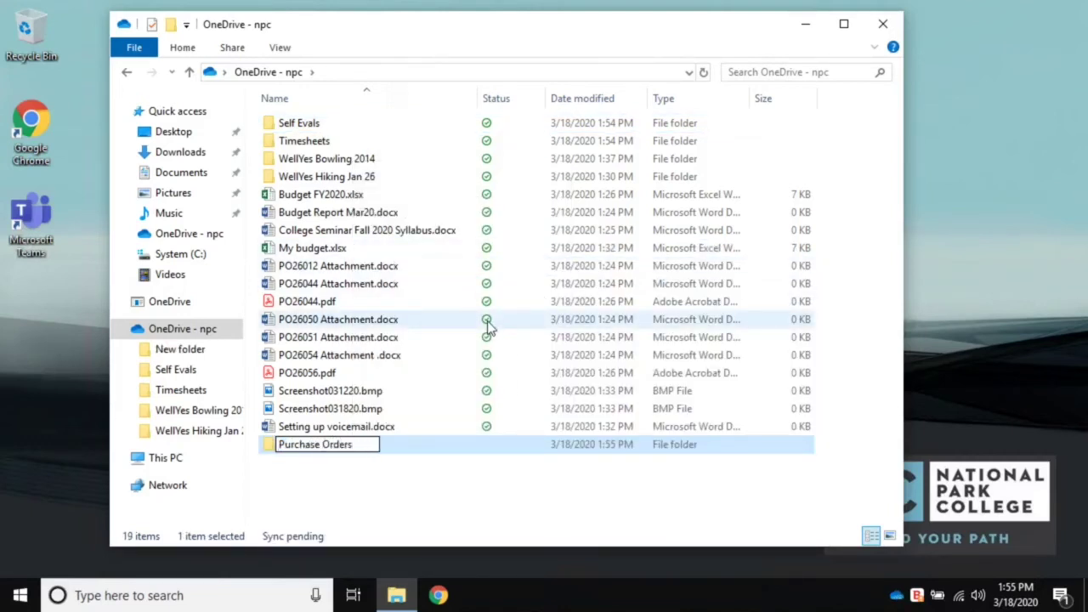
pyautogui.write('e Orders')
pyautogui.press('Return')
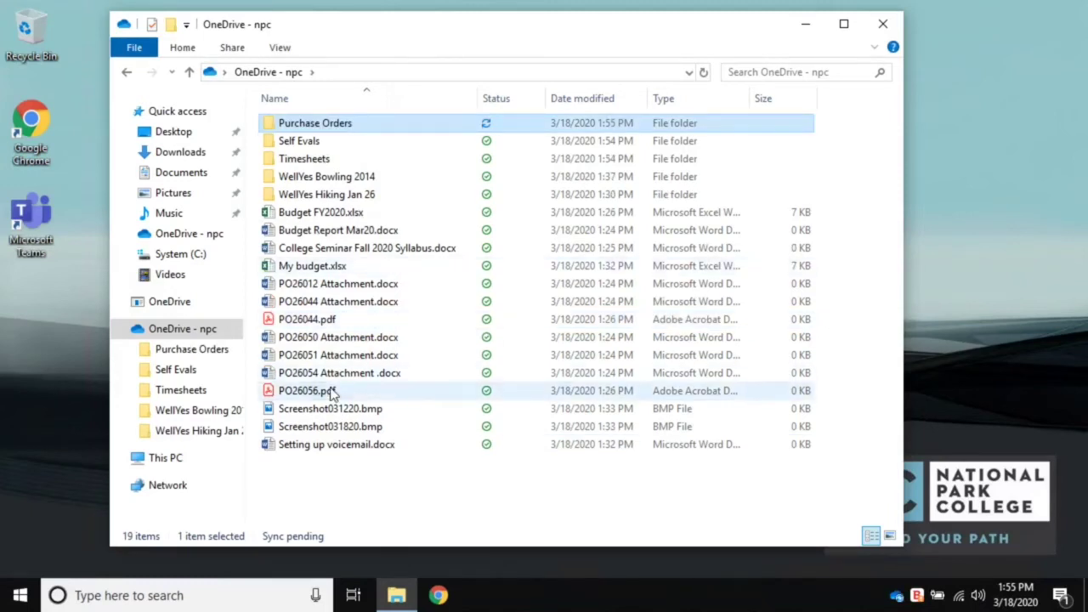
pyautogui.click(332, 392)
pyautogui.moveTo(331, 390); pyautogui.dragTo(337, 124)
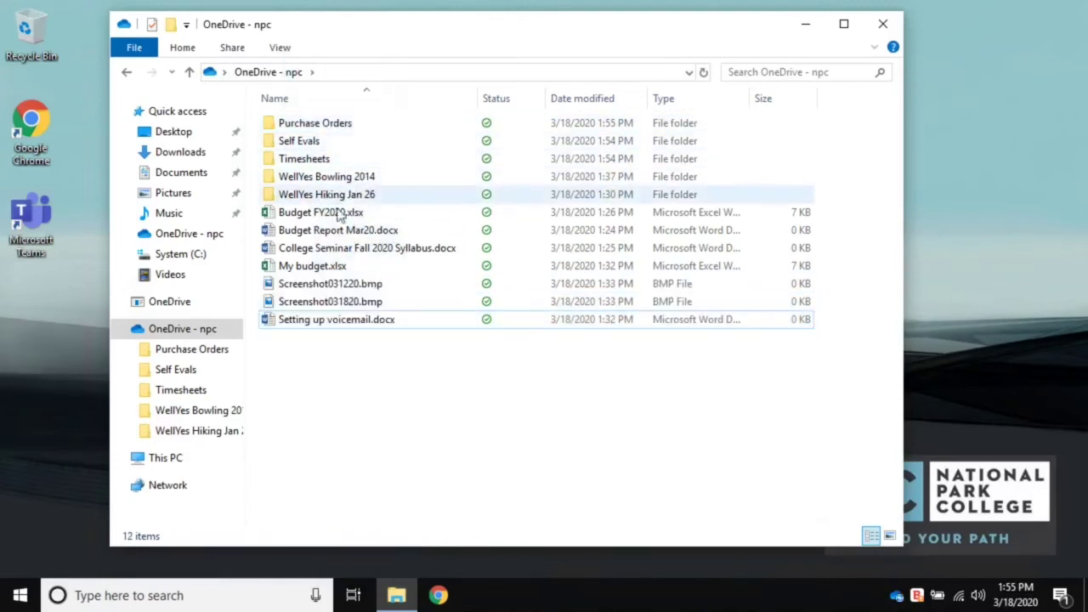
# - Create a new folder named Pictures in OneDrive - npc
pyautogui.rightClick(336, 429)
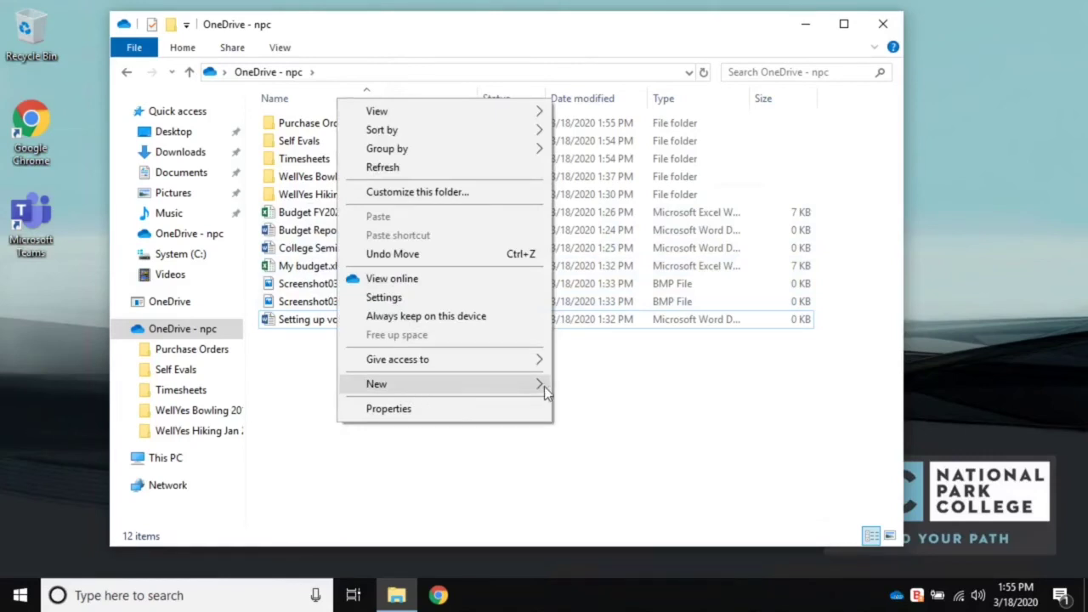
pyautogui.moveTo(546, 385)
pyautogui.click(586, 384)
pyautogui.write('Pictures')
pyautogui.press('Return')
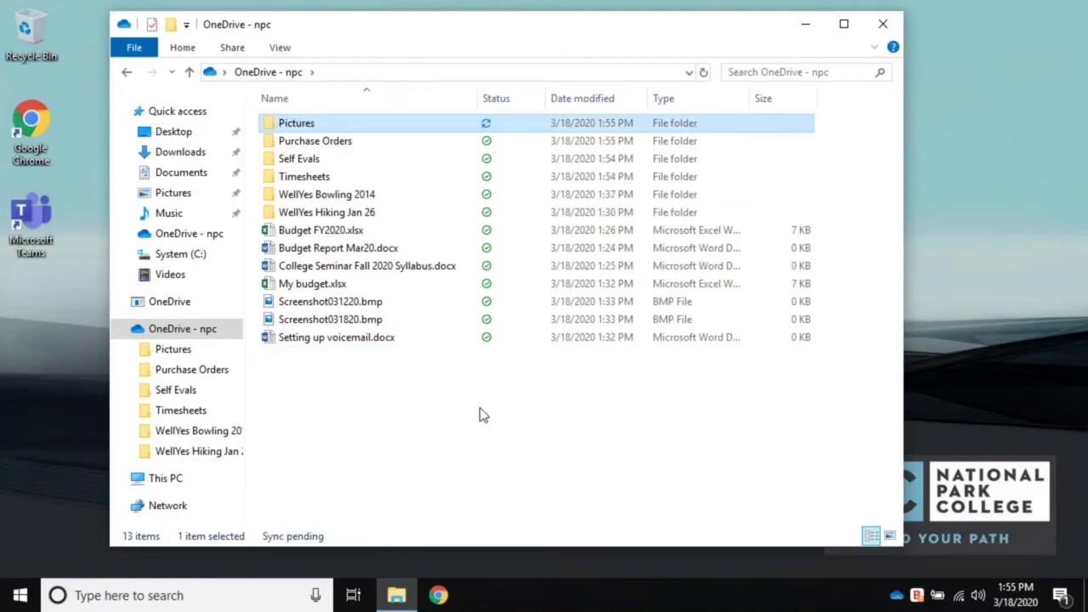
# - Move both screenshots and the WellYes Bowling 2014 and WellYes Hiking Jan 26 folders into Pictures
pyautogui.click(325, 319)
pyautogui.keyDown('ctrl'); pyautogui.click(326, 302); pyautogui.keyUp('ctrl')
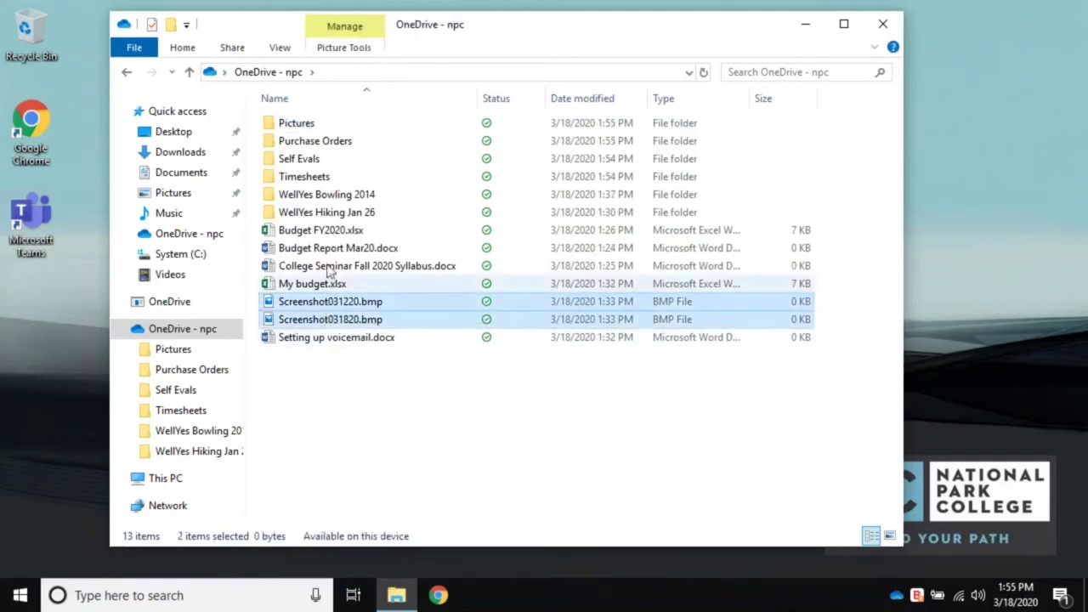
pyautogui.keyDown('ctrl'); pyautogui.click(327, 195); pyautogui.keyUp('ctrl')
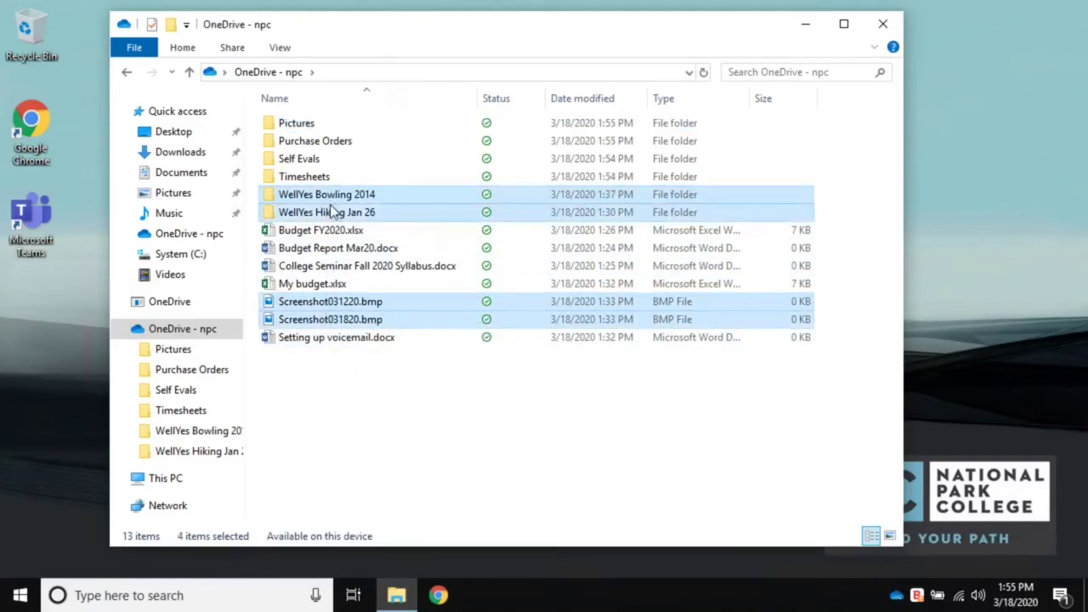
pyautogui.moveTo(331, 195); pyautogui.dragTo(352, 162)
pyautogui.moveTo(340, 136); pyautogui.dragTo(340, 140)
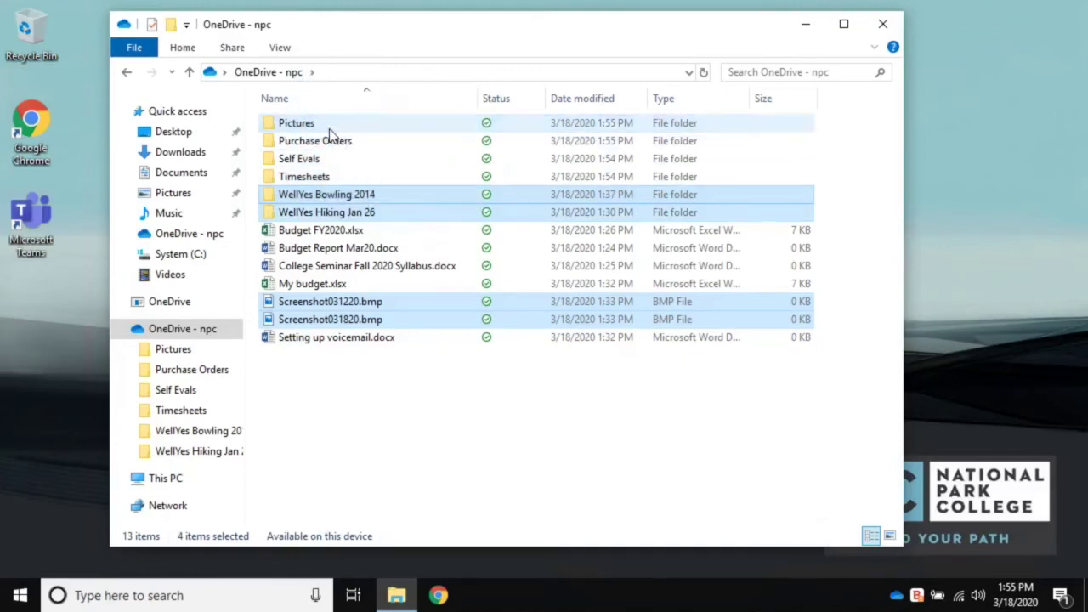
# - Create a new folder named Budget Files
pyautogui.rightClick(347, 364)
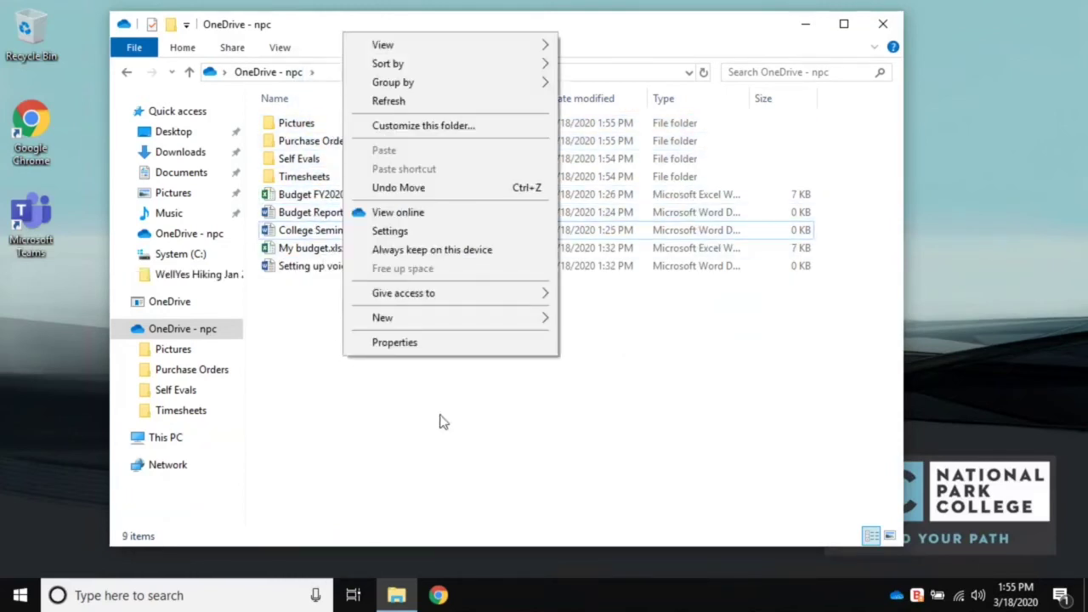
pyautogui.click(586, 317)
pyautogui.write('Budget Fil')
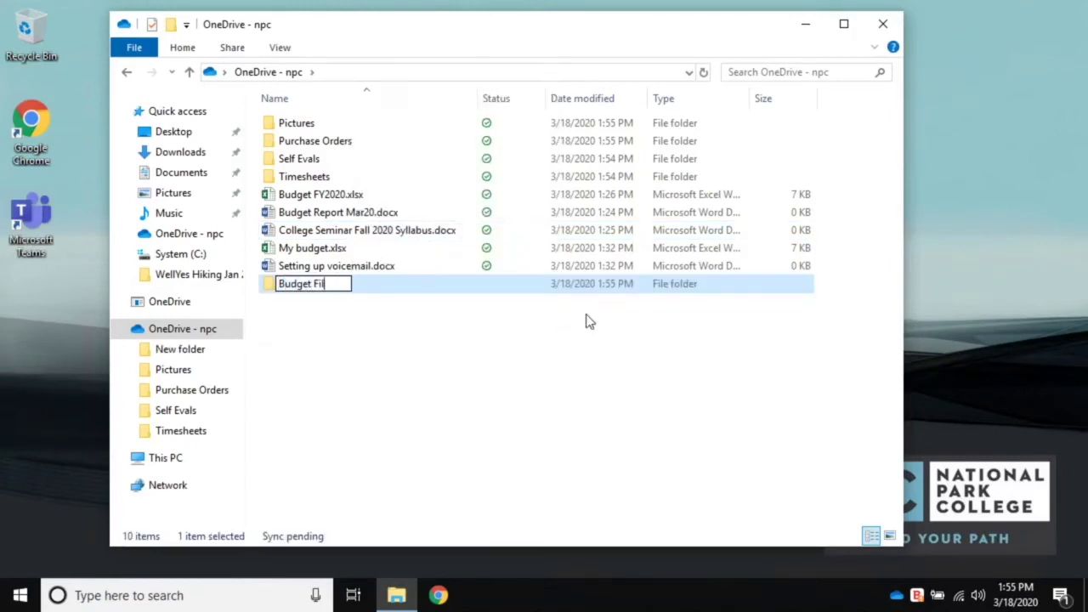
pyautogui.write('es')
pyautogui.press('Return')
# - Move Budget Report Mar20.docx, Budget FY2020.xlsx and My budget.xlsx into Budget Files
pyautogui.click(355, 231)
pyautogui.keyDown('ctrl'); pyautogui.click(354, 214); pyautogui.keyUp('ctrl')
pyautogui.keyDown('ctrl'); pyautogui.click(319, 267); pyautogui.keyUp('ctrl')
pyautogui.moveTo(318, 267); pyautogui.dragTo(334, 125)
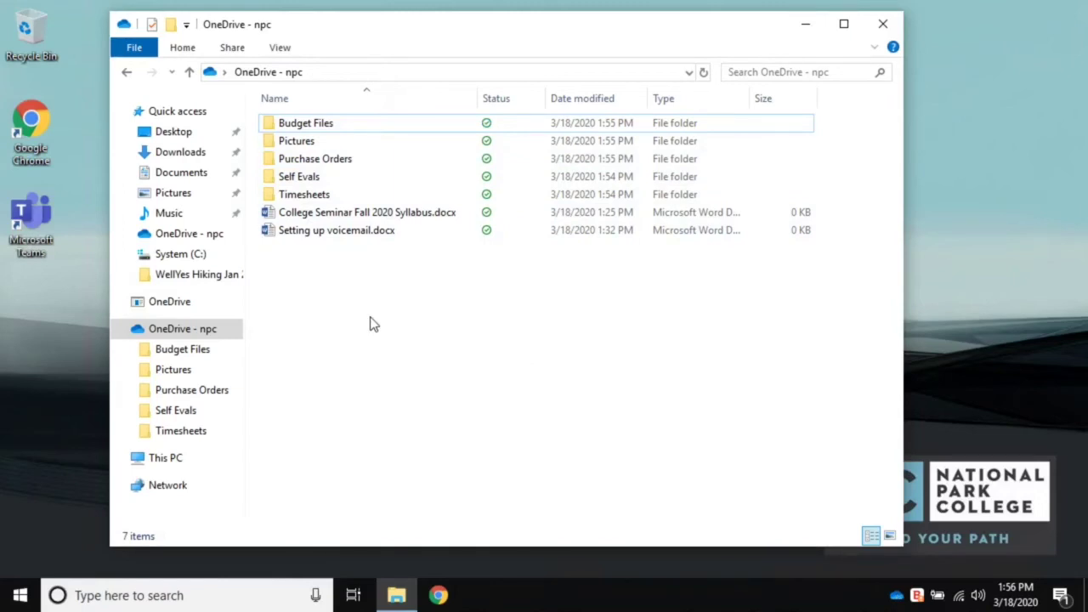
# - Load portal.office.com in Google Chrome
pyautogui.click(438, 595)
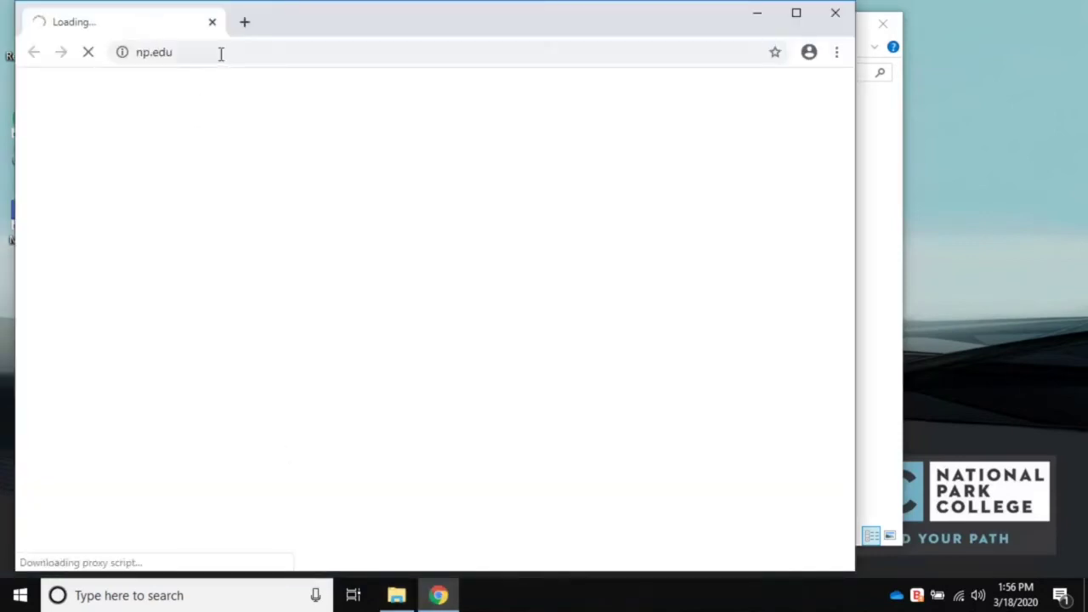
pyautogui.click(220, 52)
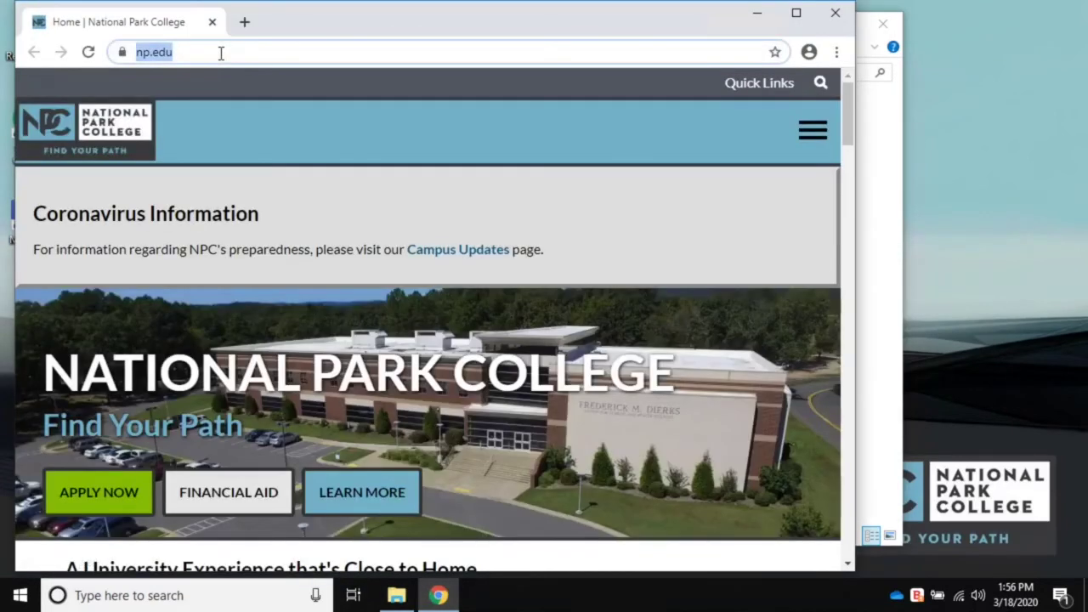
pyautogui.write('porta:')
pyautogui.press('BackSpace')
pyautogui.write('l.office.com')
pyautogui.press('Return')
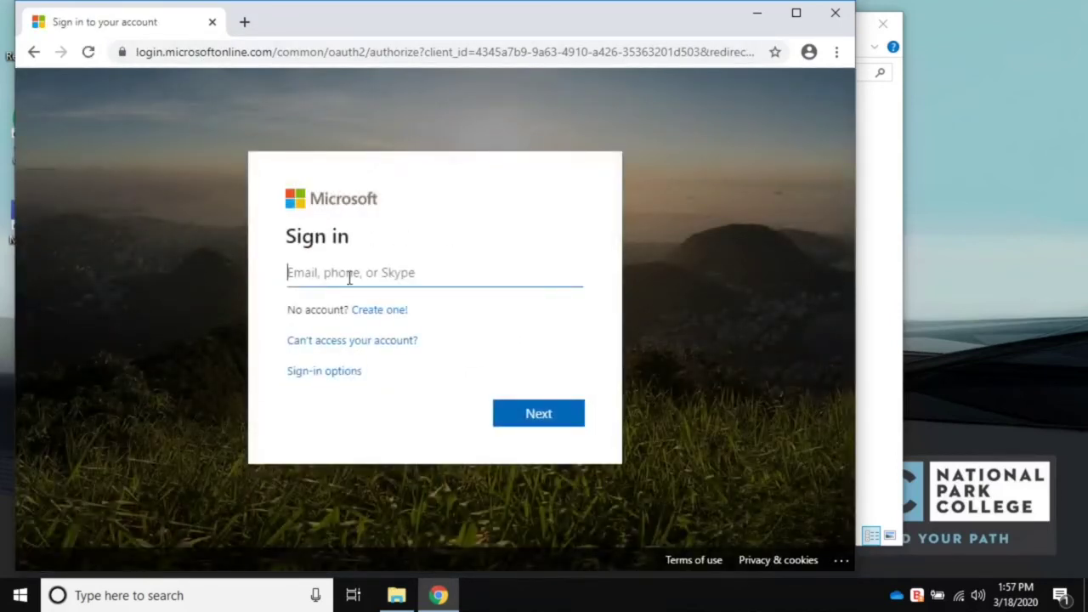
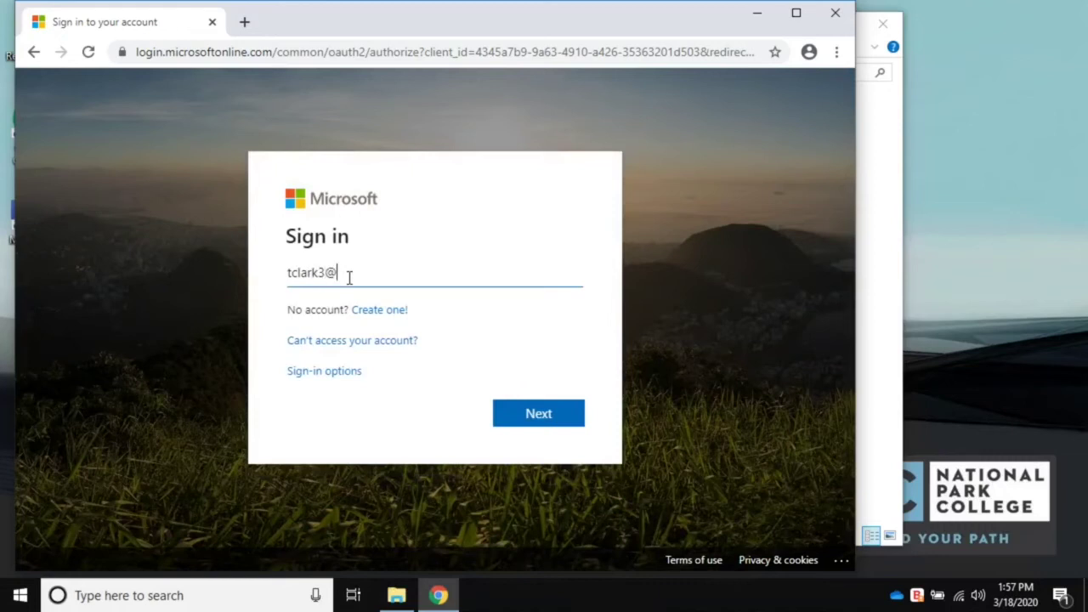
# - Sign in with the college work email and password, declining to save the password or stay signed in
pyautogui.press('Return')
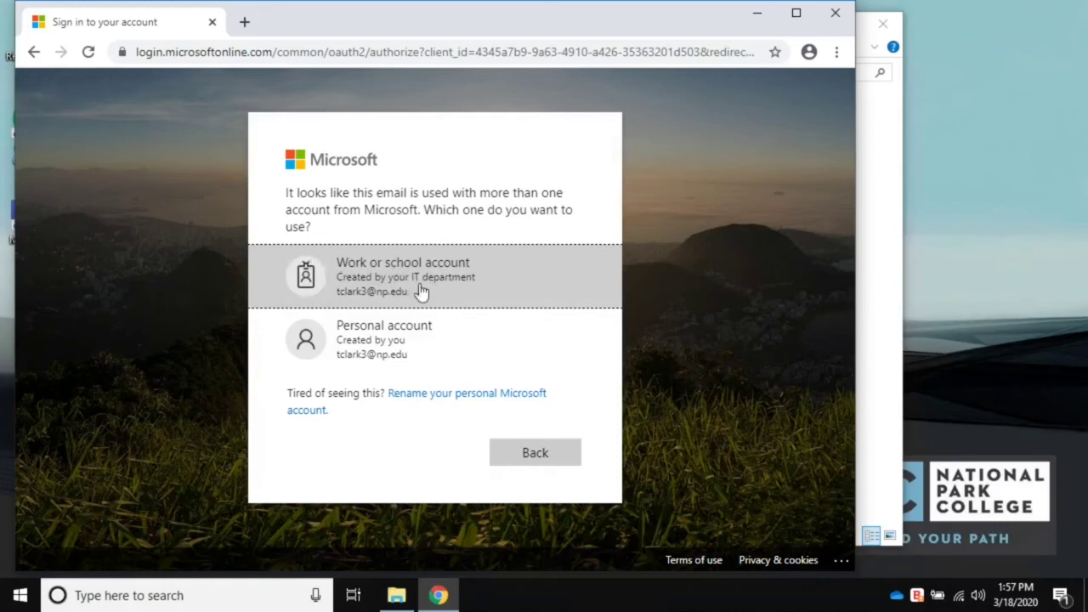
pyautogui.click(380, 292)
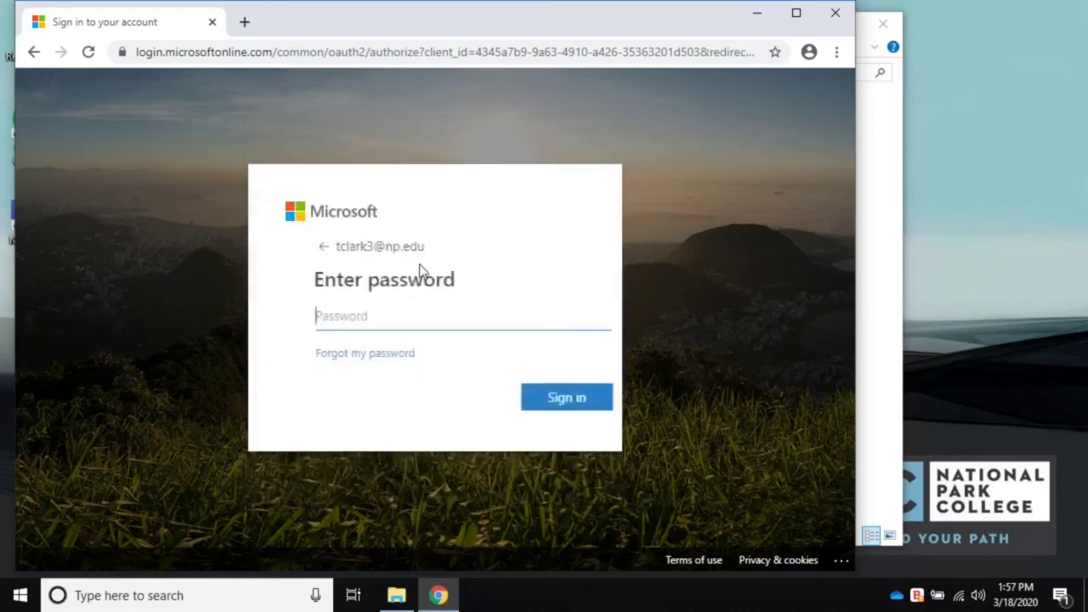
pyautogui.write('•••••')
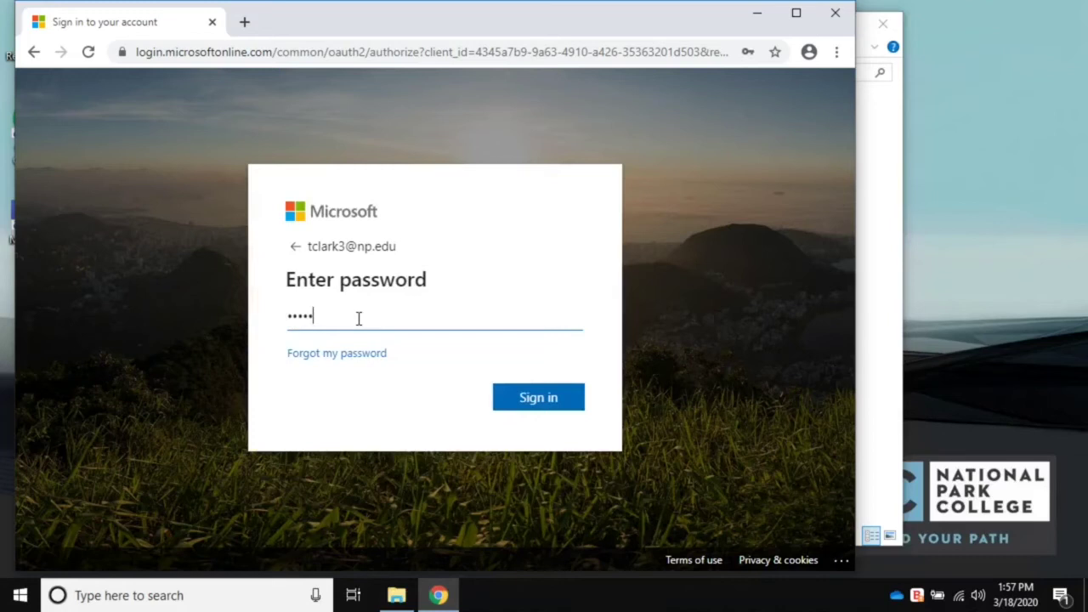
pyautogui.write('••••••')
pyautogui.press('Return')
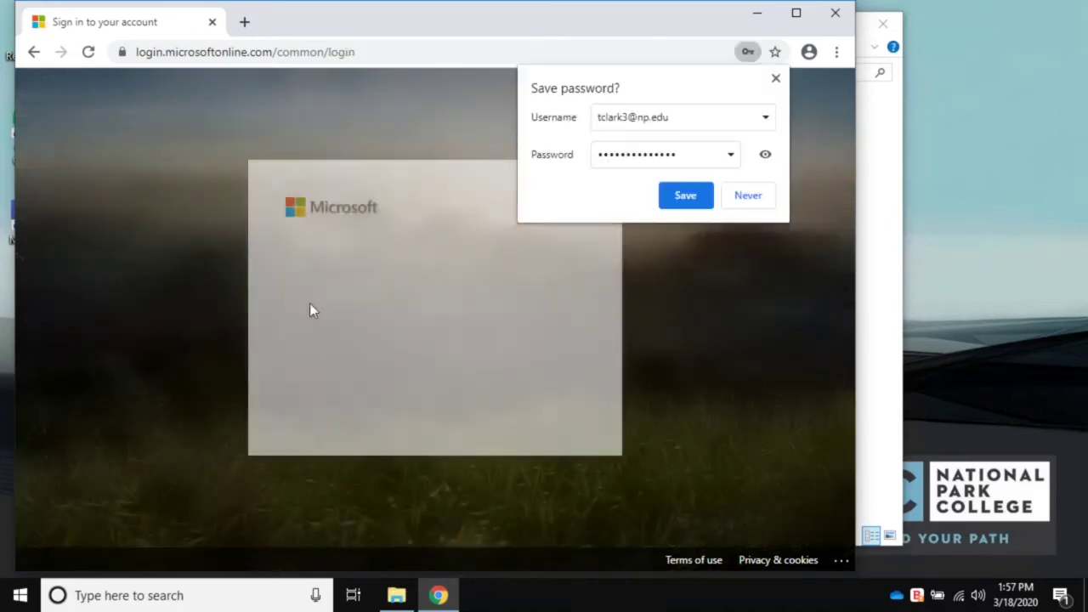
pyautogui.click(739, 198)
pyautogui.click(437, 411)
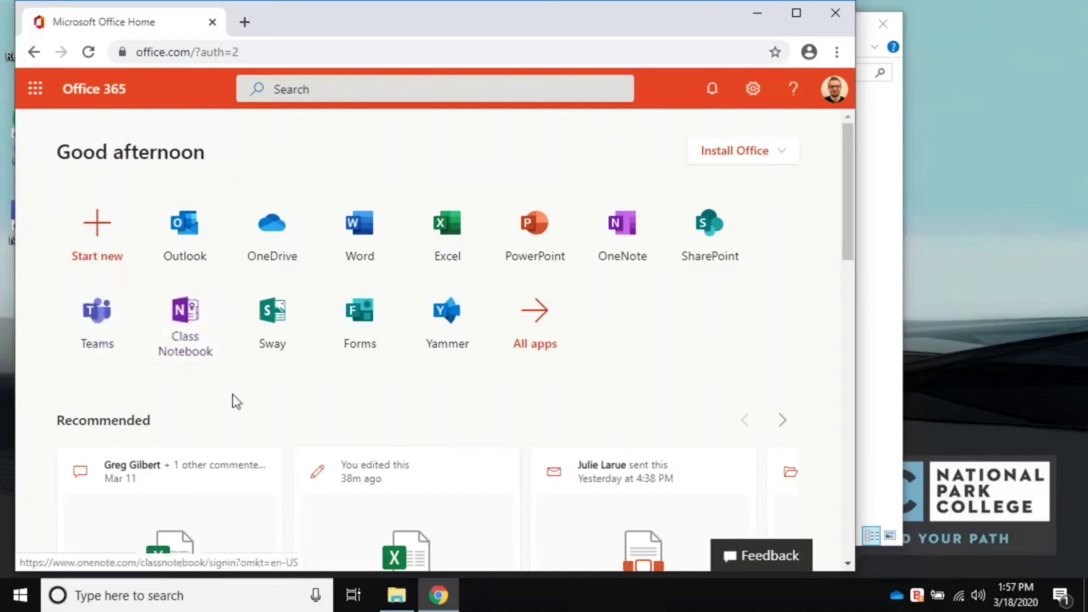
# - Open OneDrive from the Office 365 app tiles and bring its web page to the front
pyautogui.click(267, 242)
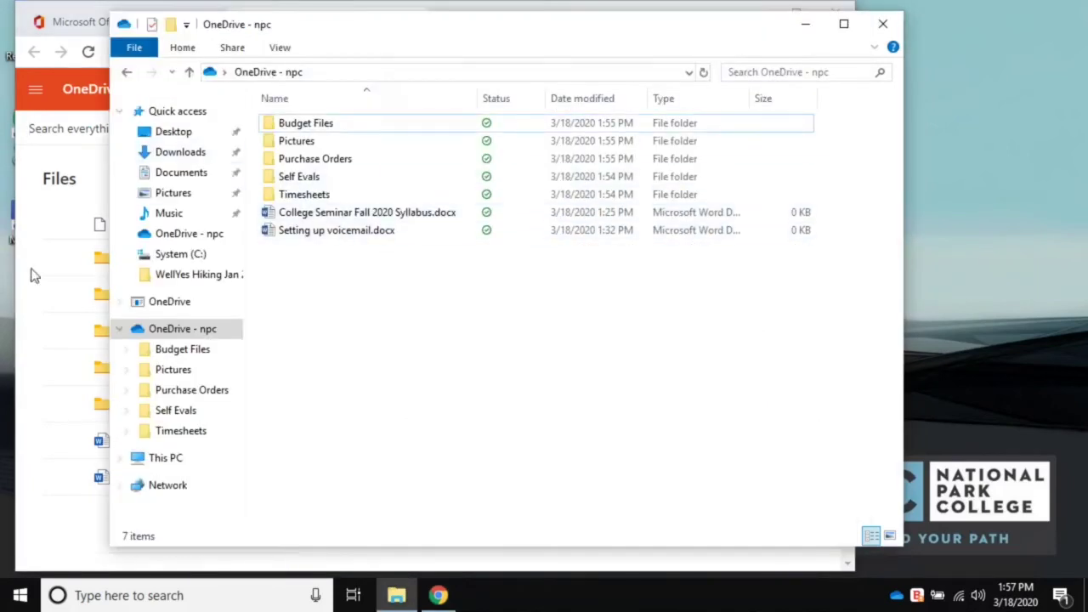
pyautogui.click(30, 306)
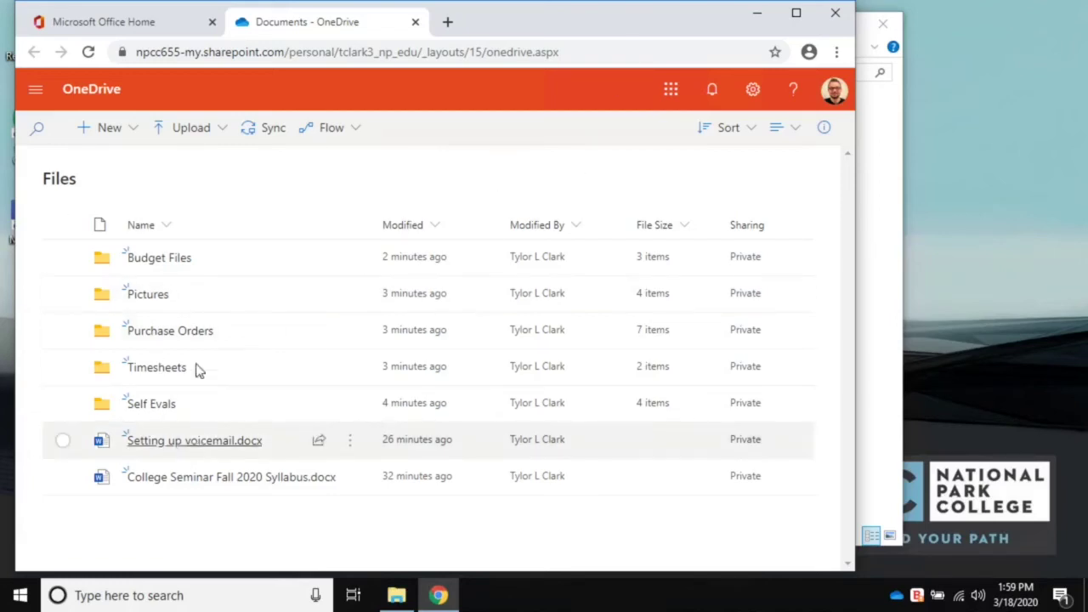
# - View the Self Evals folder online, then close the OneDrive tab and the browser
pyautogui.click(204, 411)
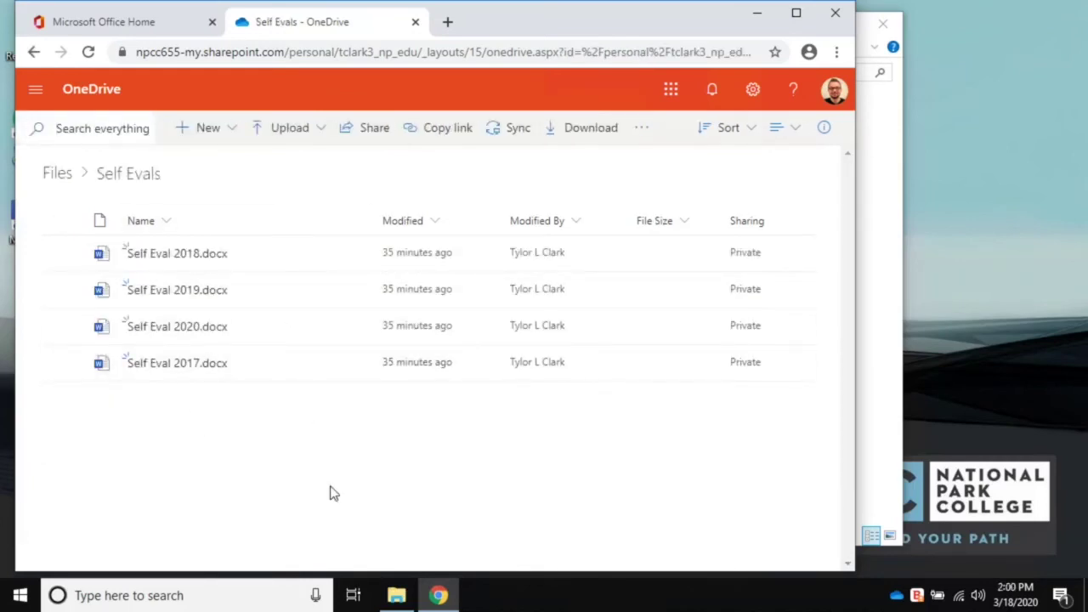
pyautogui.click(415, 21)
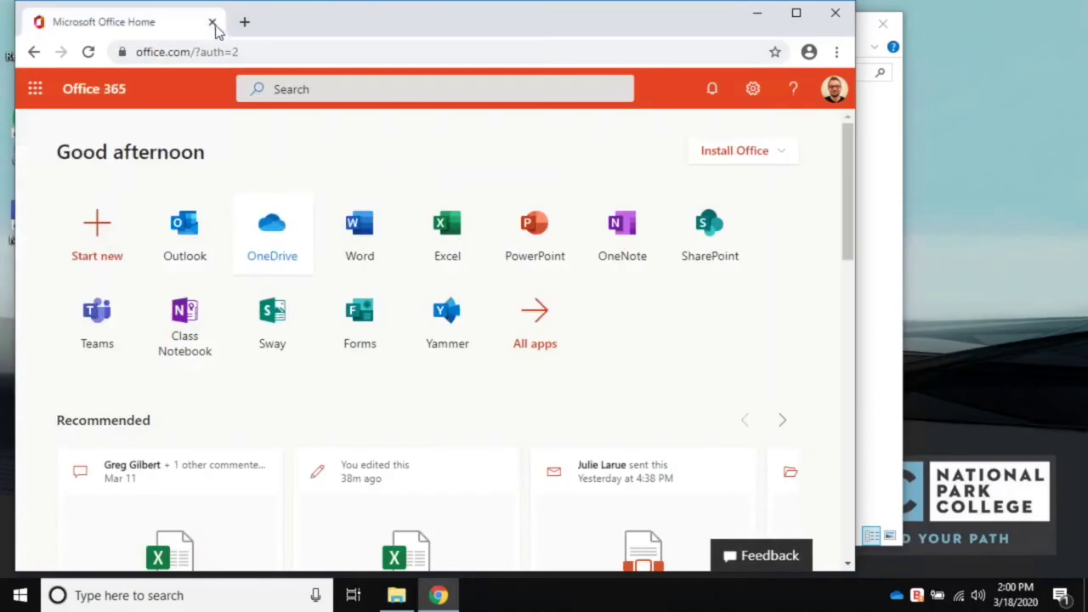
pyautogui.click(211, 21)
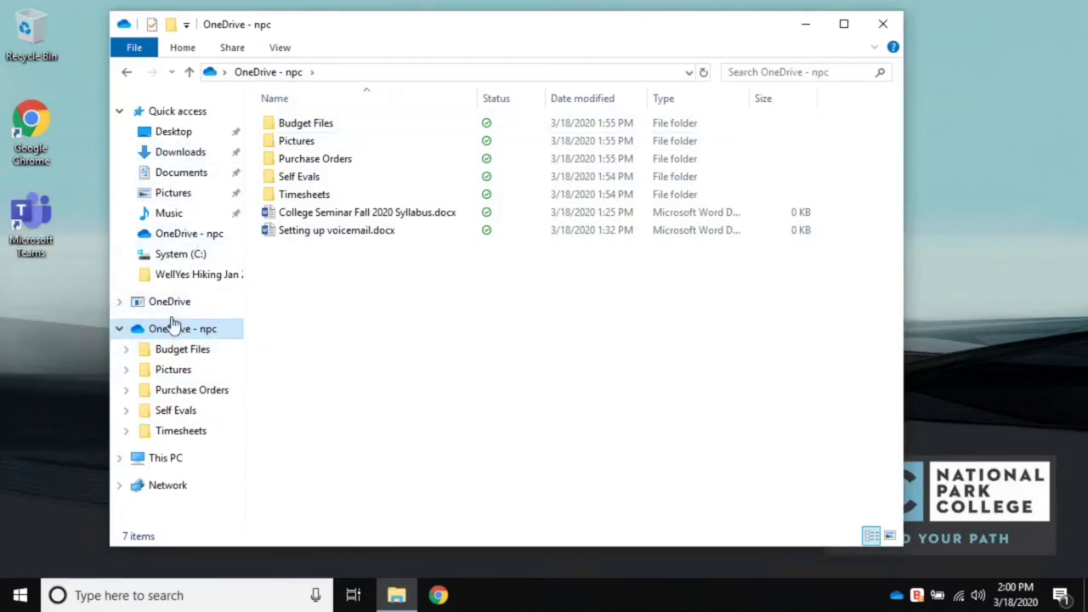
pyautogui.click(188, 173)
pyautogui.click(187, 153)
pyautogui.click(180, 132)
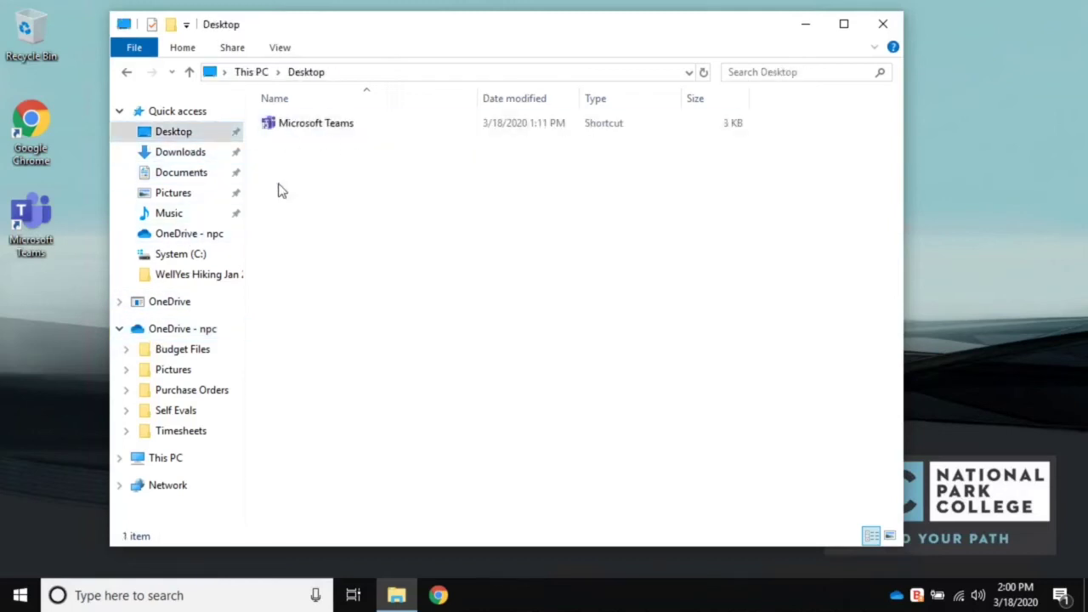
pyautogui.click(182, 153)
pyautogui.click(198, 173)
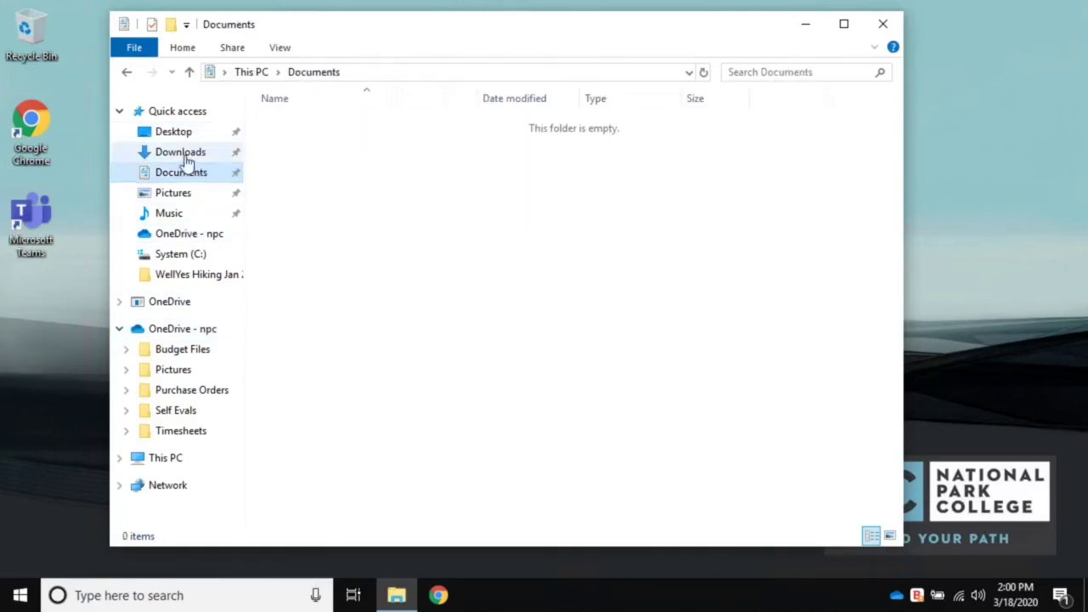
pyautogui.click(186, 155)
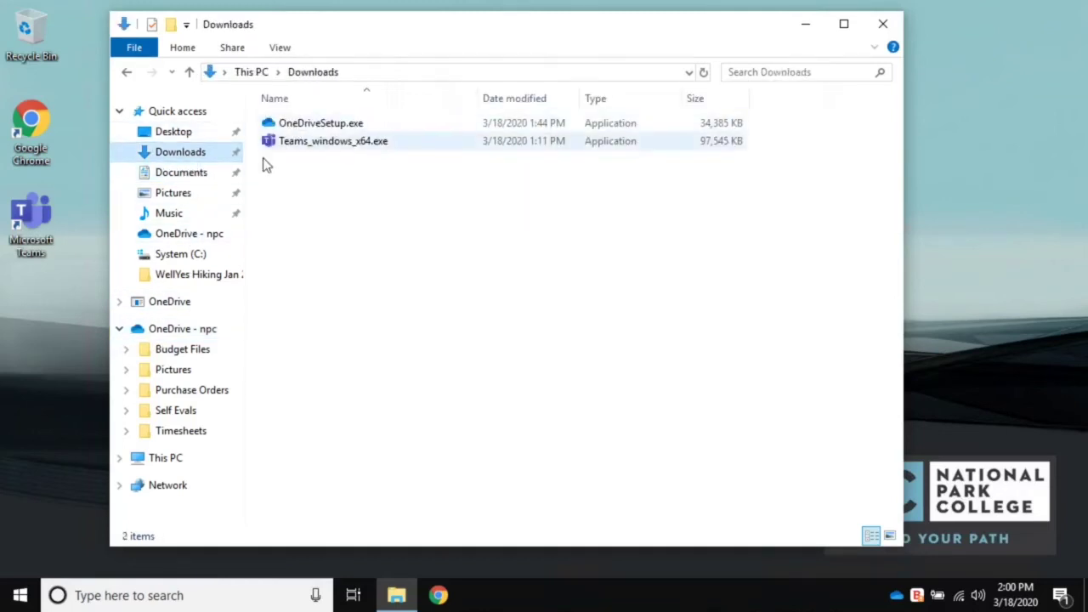
pyautogui.click(149, 330)
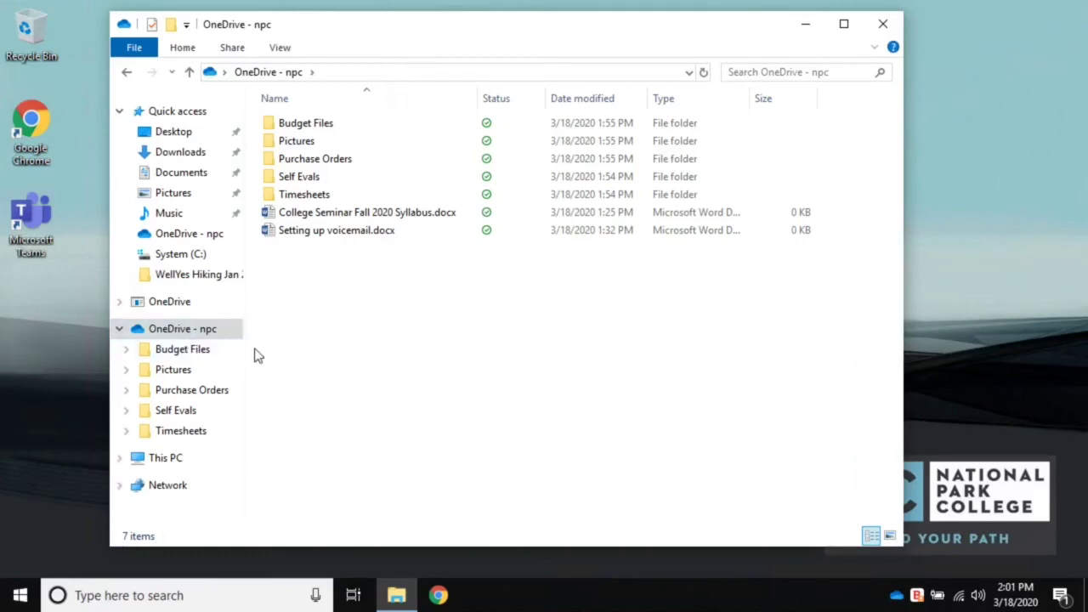
pyautogui.click(176, 332)
# - Send OneDrive - npc to the desktop as a shortcut and close the Explorer window
pyautogui.rightClick(168, 335)
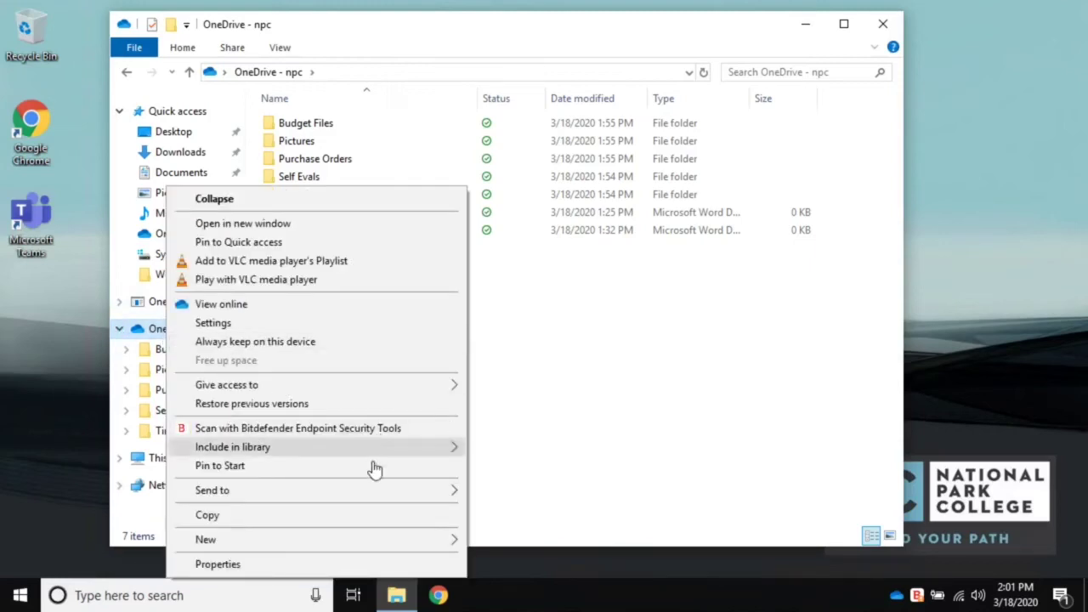
pyautogui.moveTo(367, 502)
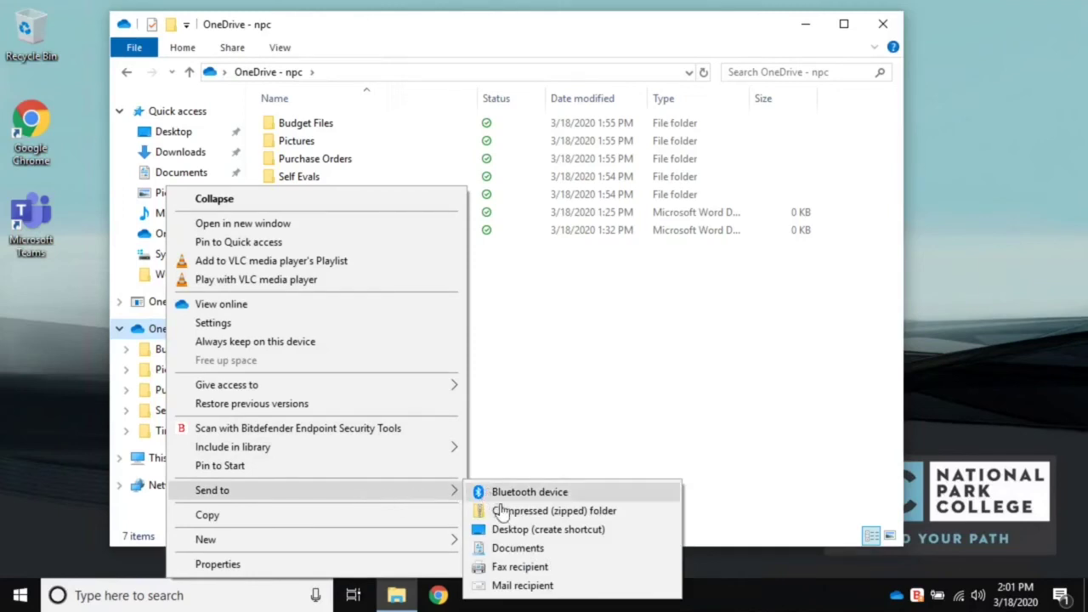
pyautogui.click(520, 531)
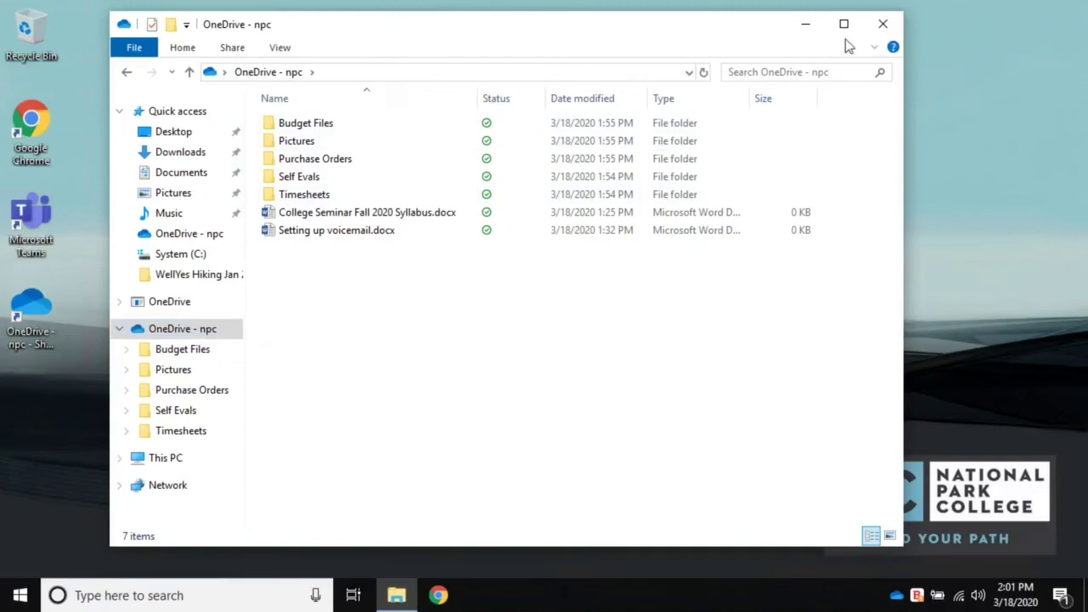
pyautogui.click(883, 24)
# - Rename the new desktop shortcut to 'OneDrive Shortcut'
pyautogui.click(31, 340)
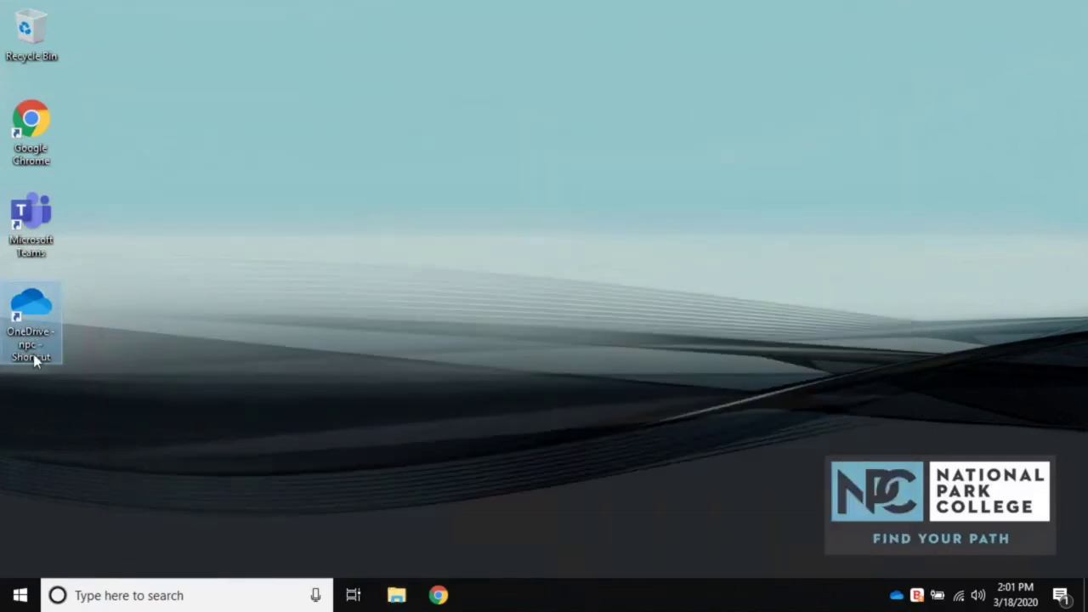
pyautogui.click(31, 345)
pyautogui.moveTo(53, 357); pyautogui.dragTo(53, 334)
pyautogui.write('S')
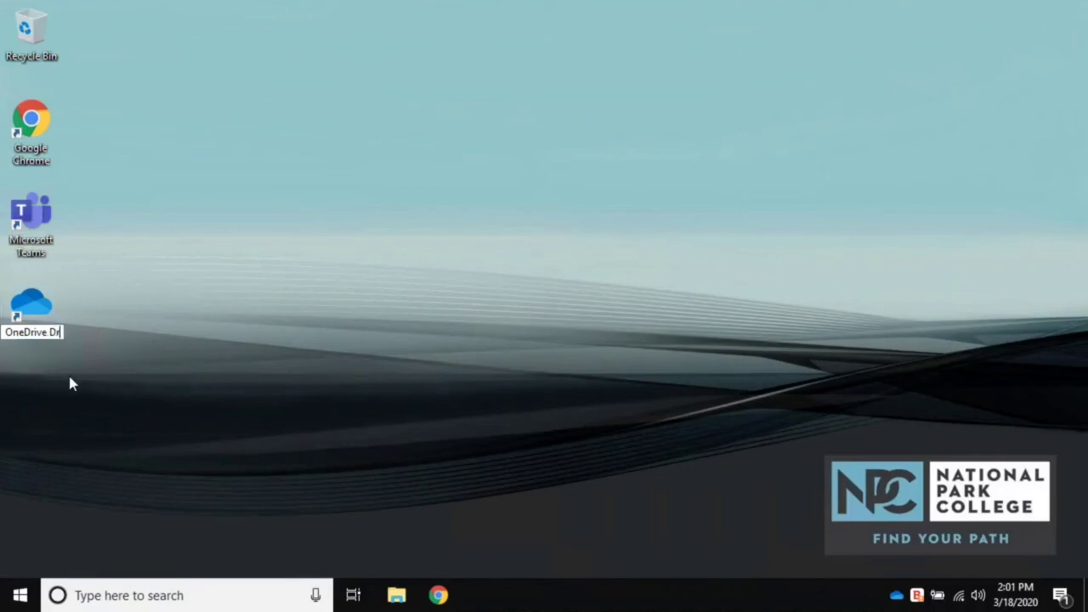
pyautogui.write('hortcut')
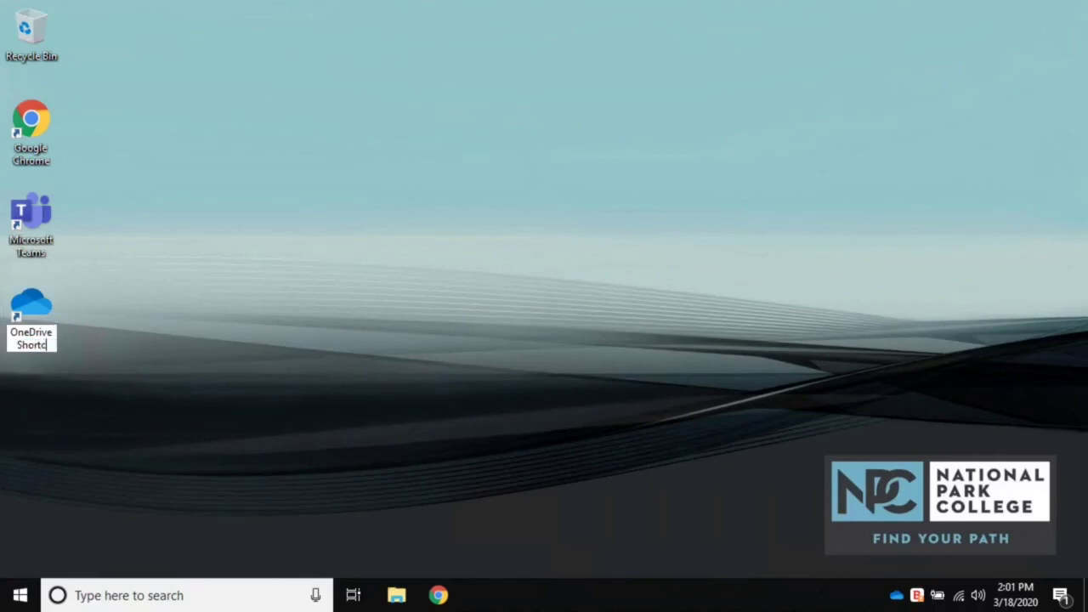
pyautogui.press('Return')
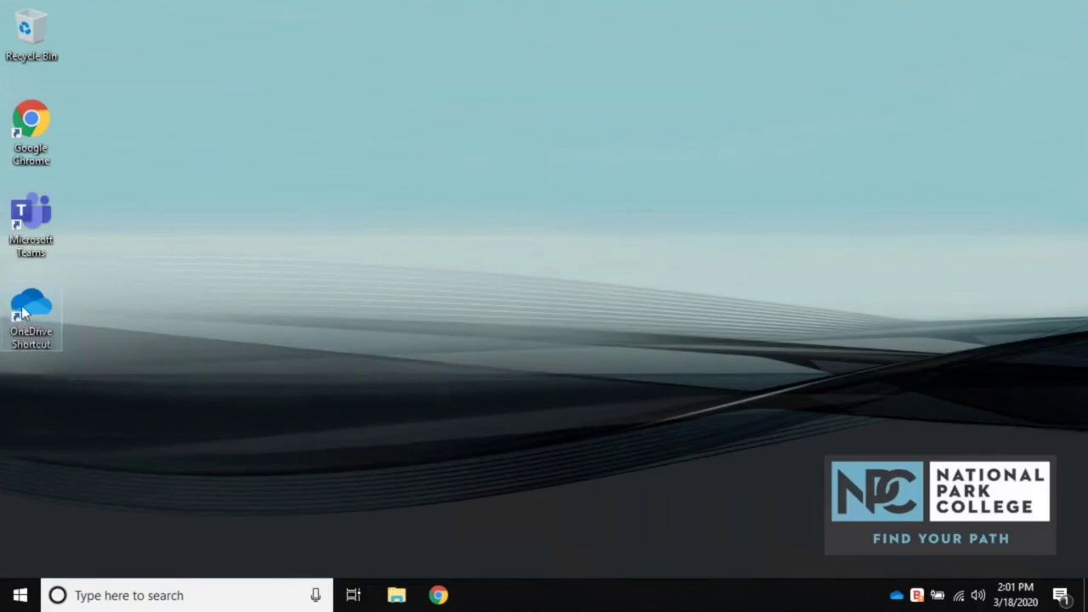
# - Test the shortcut by opening OneDrive - npc and its Budget Files folder, then close it
pyautogui.doubleClick(23, 313)
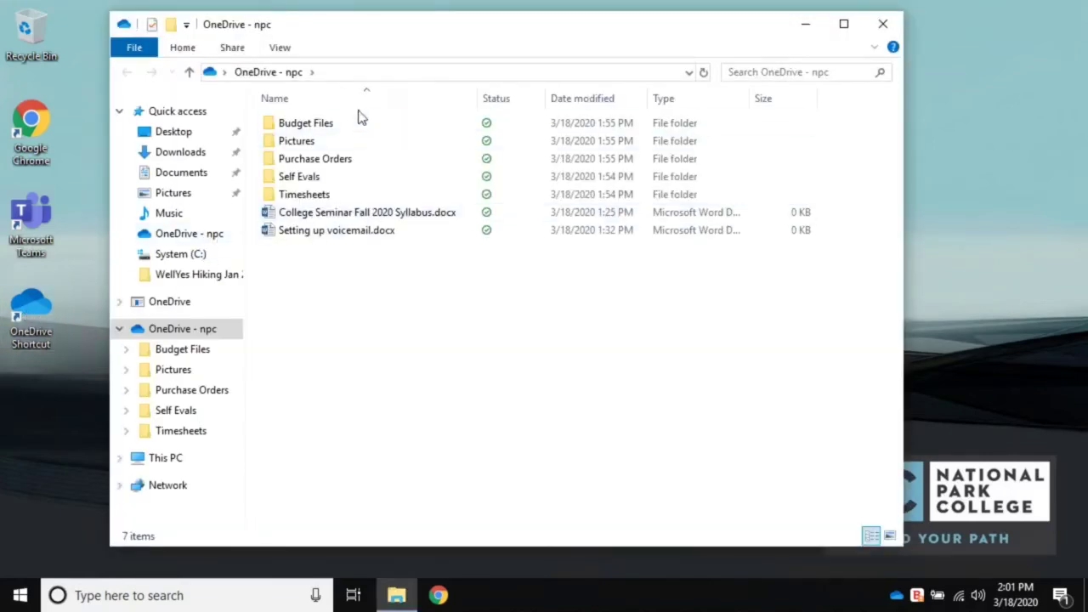
pyautogui.doubleClick(332, 128)
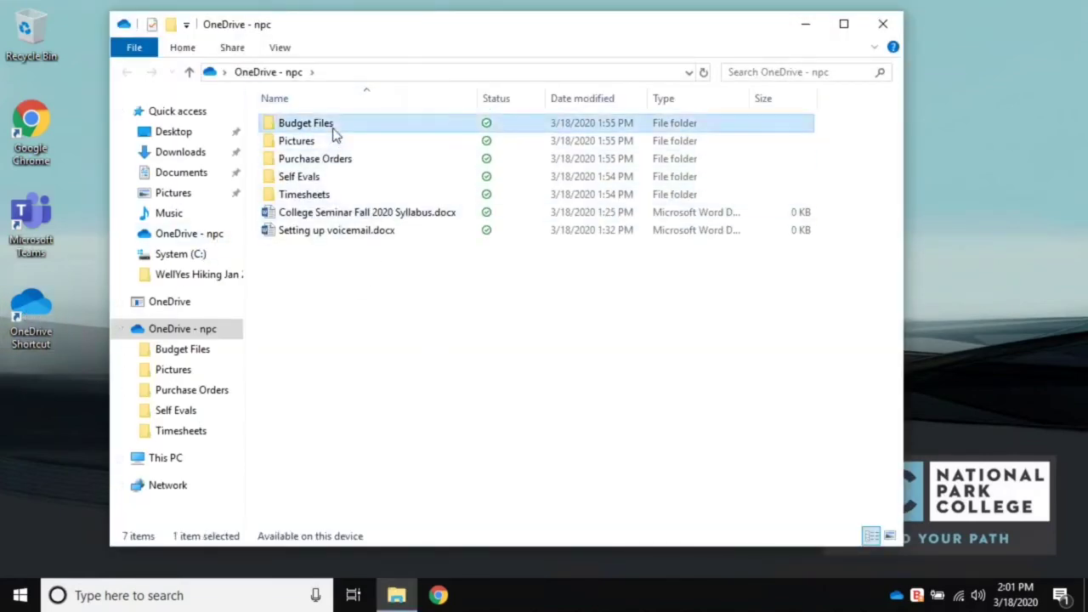
pyautogui.click(883, 24)
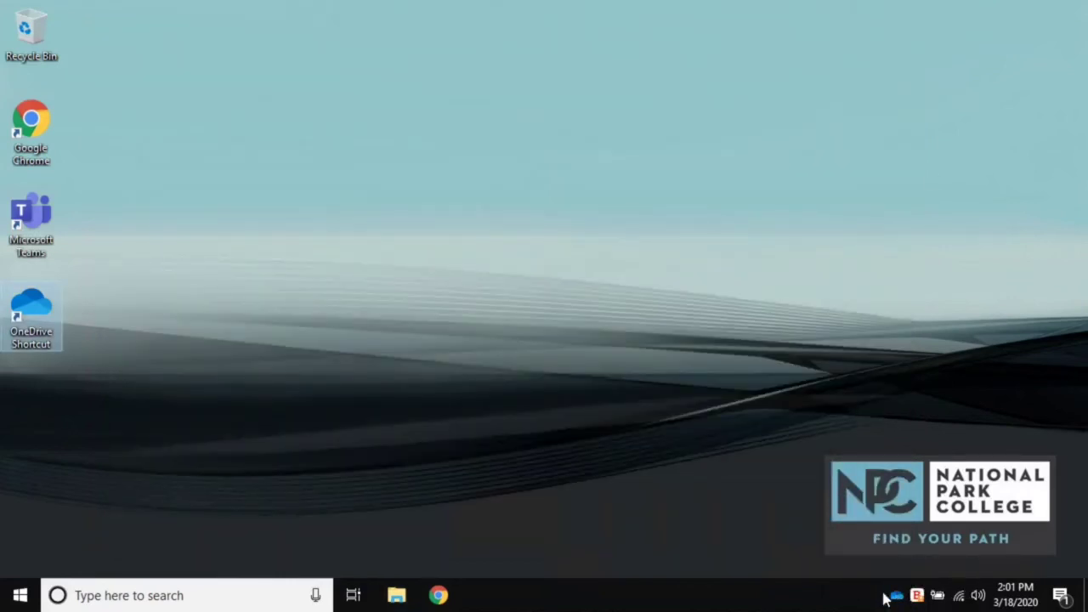
pyautogui.click(897, 597)
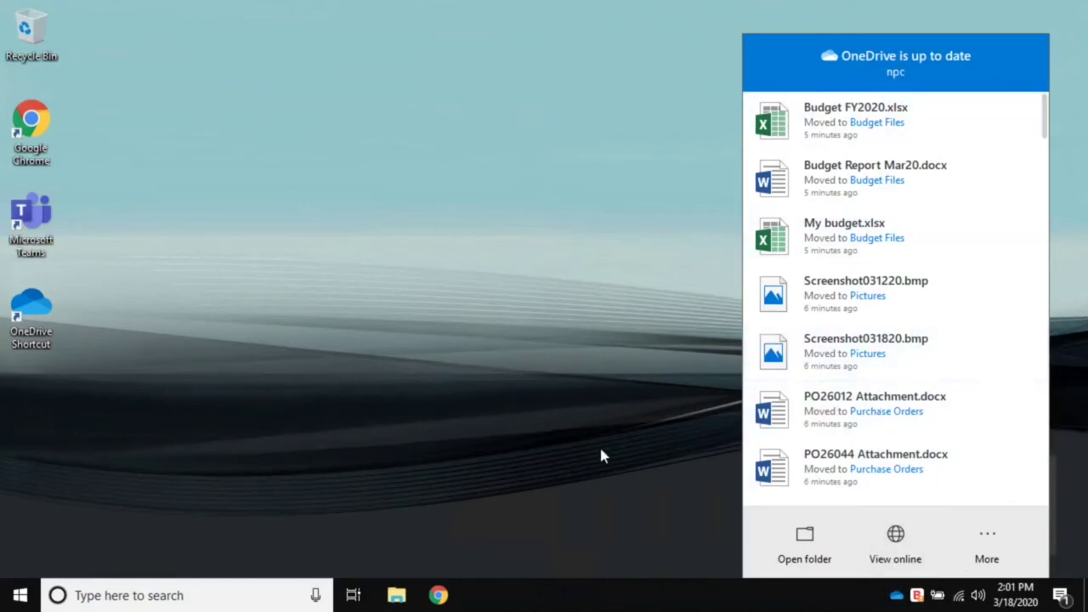
pyautogui.click(619, 390)
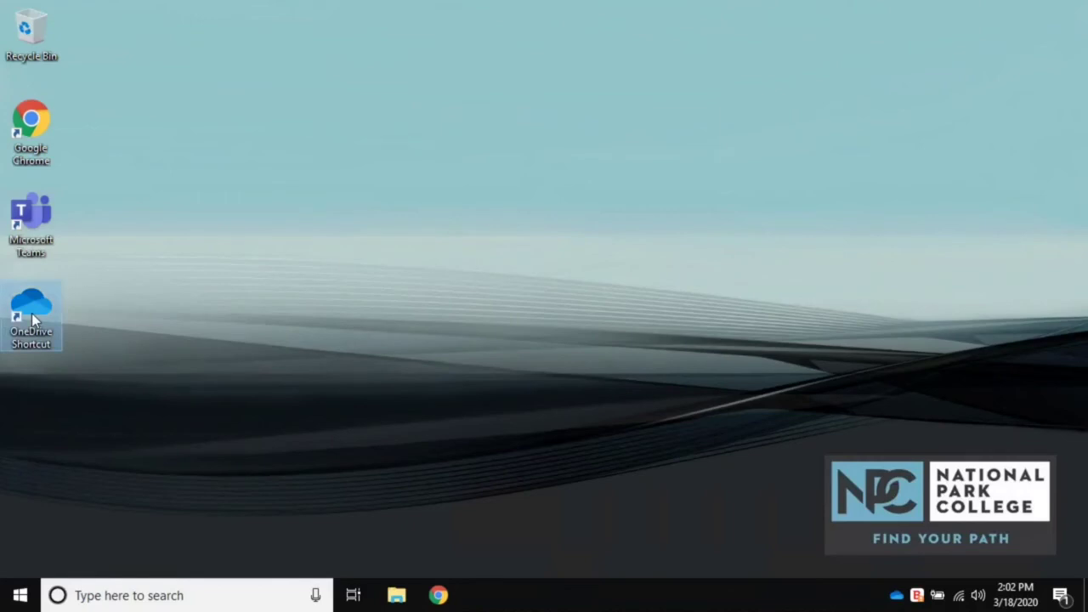
# - Open OneDrive - npc from the desktop shortcut and bring up the context menu for Setting up voicemail.docx
pyautogui.doubleClick(32, 313)
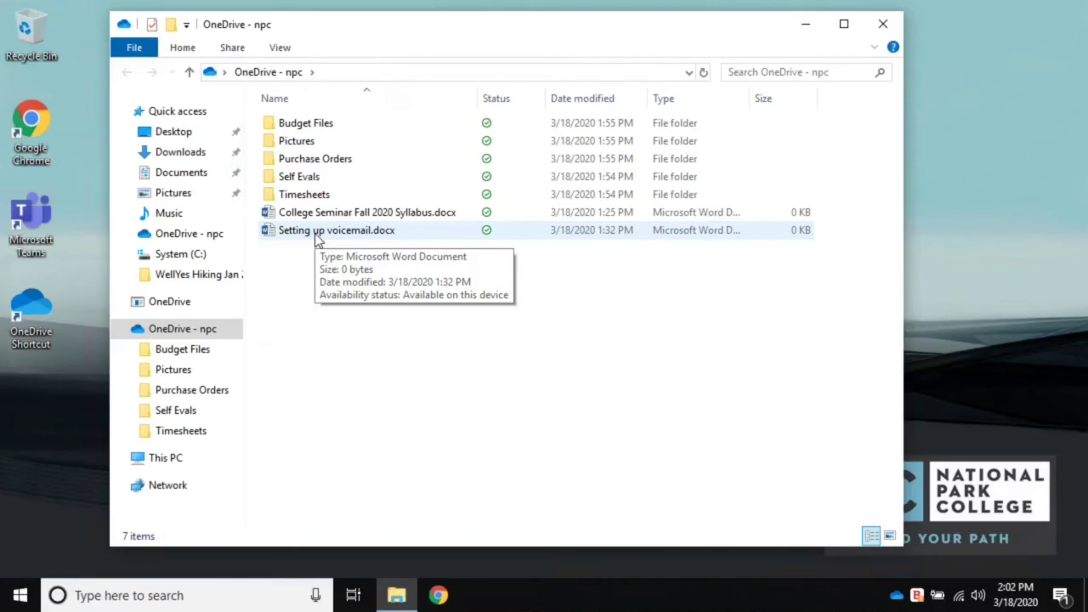
pyautogui.click(310, 198)
pyautogui.click(331, 298)
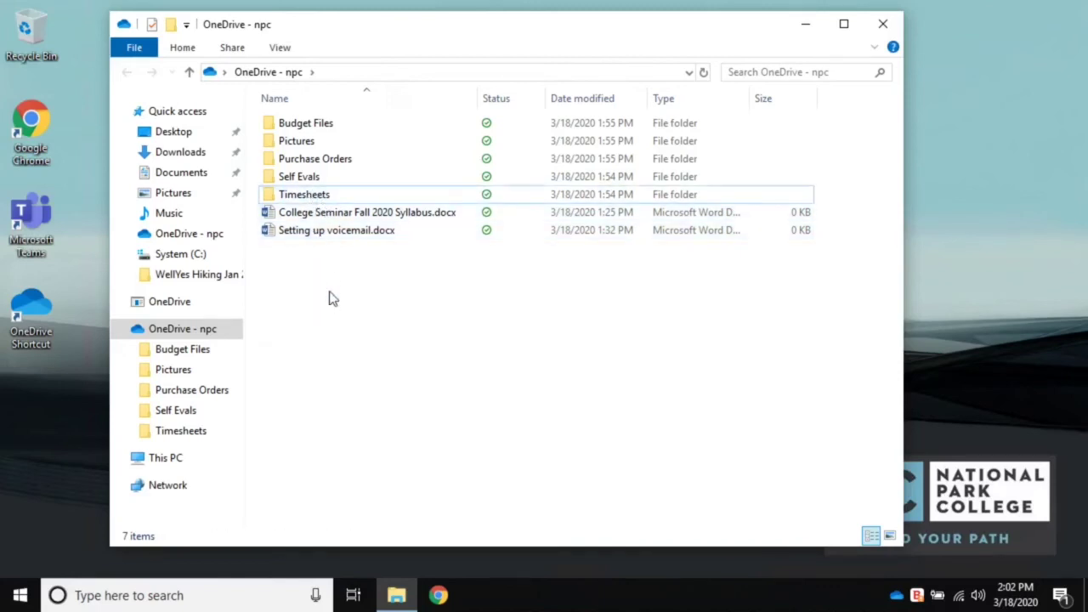
pyautogui.click(307, 236)
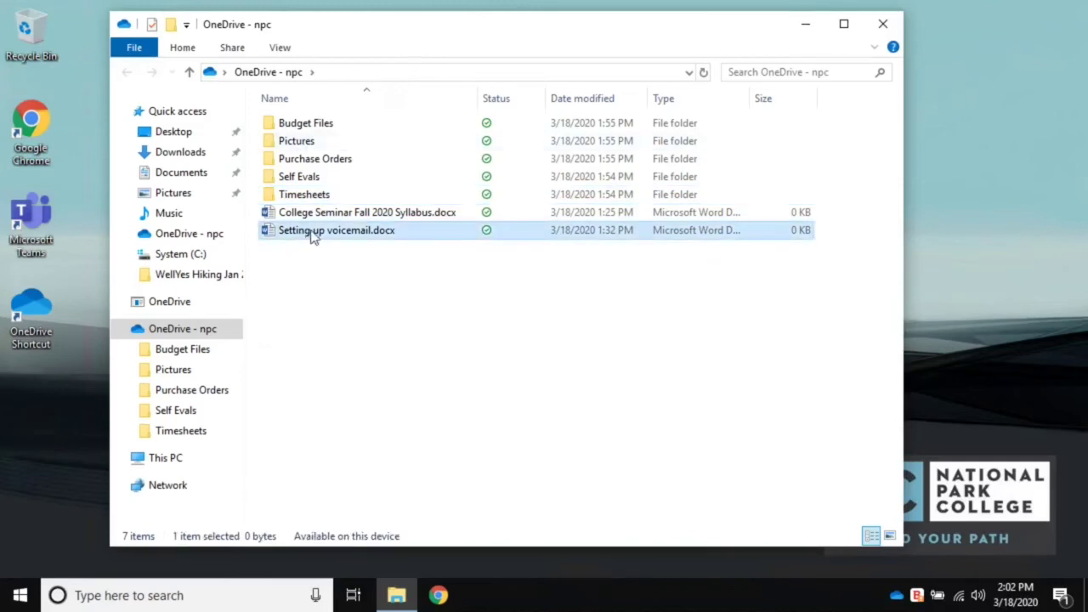
pyautogui.rightClick(312, 238)
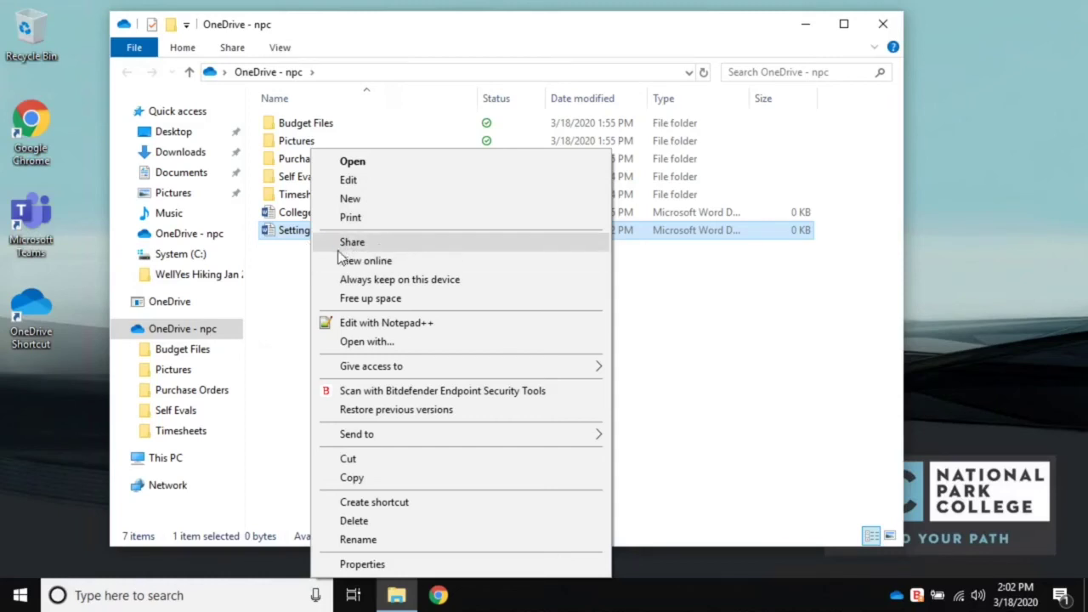
# - Share Setting up voicemail.docx via an 'Anyone with the link can edit' link with editing allowed
pyautogui.click(377, 241)
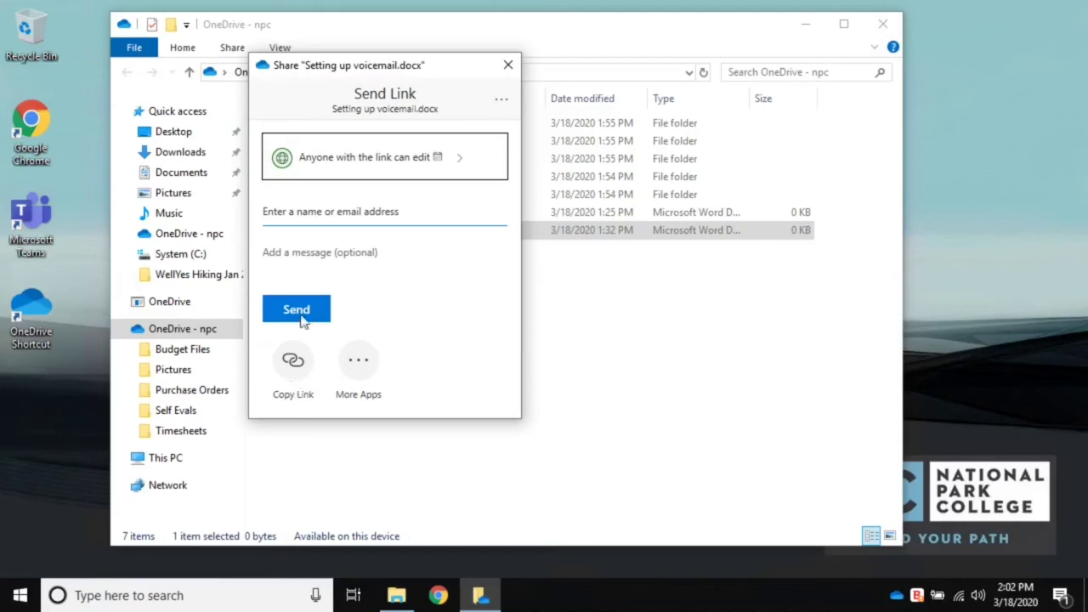
pyautogui.click(387, 162)
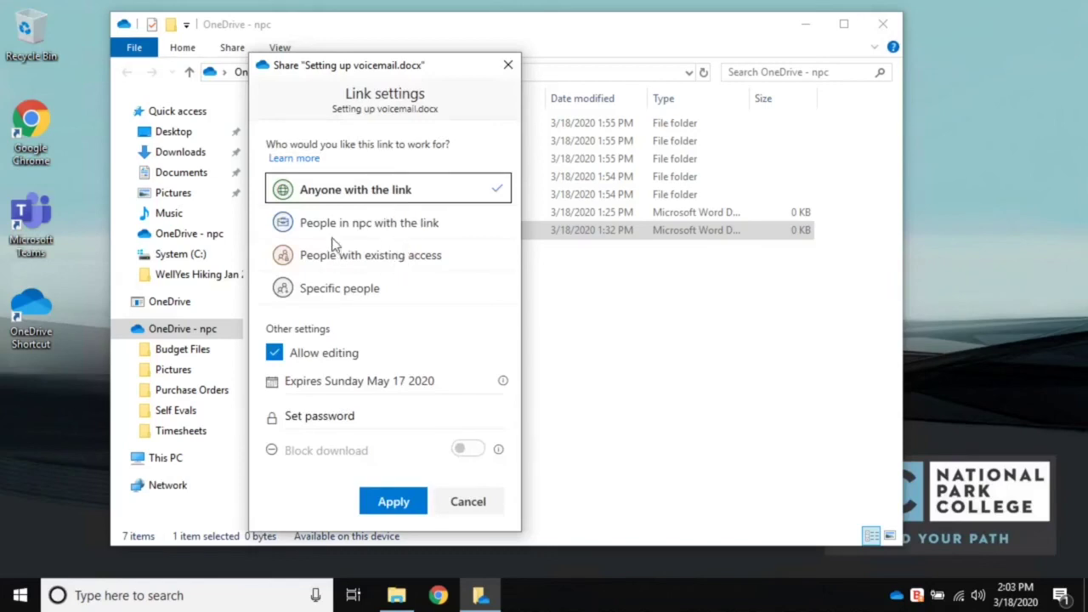
pyautogui.click(302, 360)
pyautogui.click(304, 360)
pyautogui.click(304, 360)
pyautogui.click(305, 360)
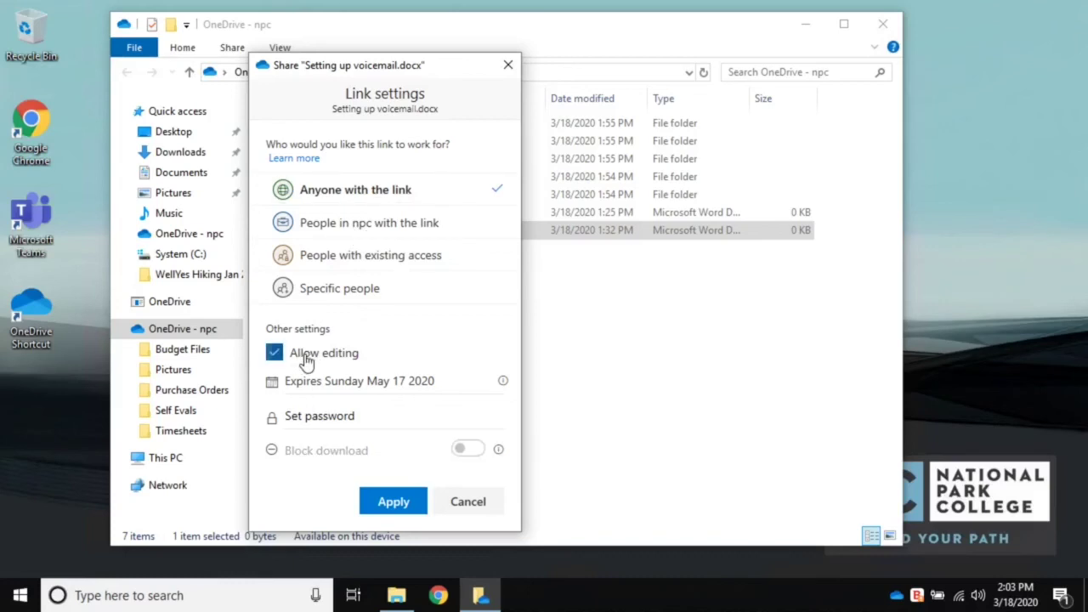
pyautogui.click(375, 505)
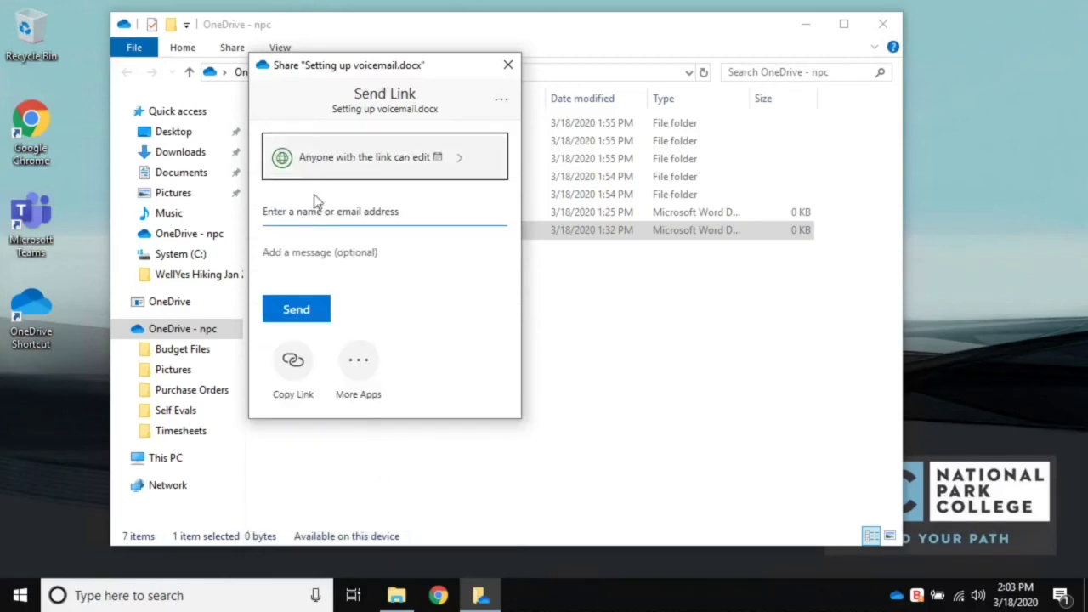
# - Send the voicemail document link to the colleague with the note 'Are these instructions still up to date?'
pyautogui.click(317, 214)
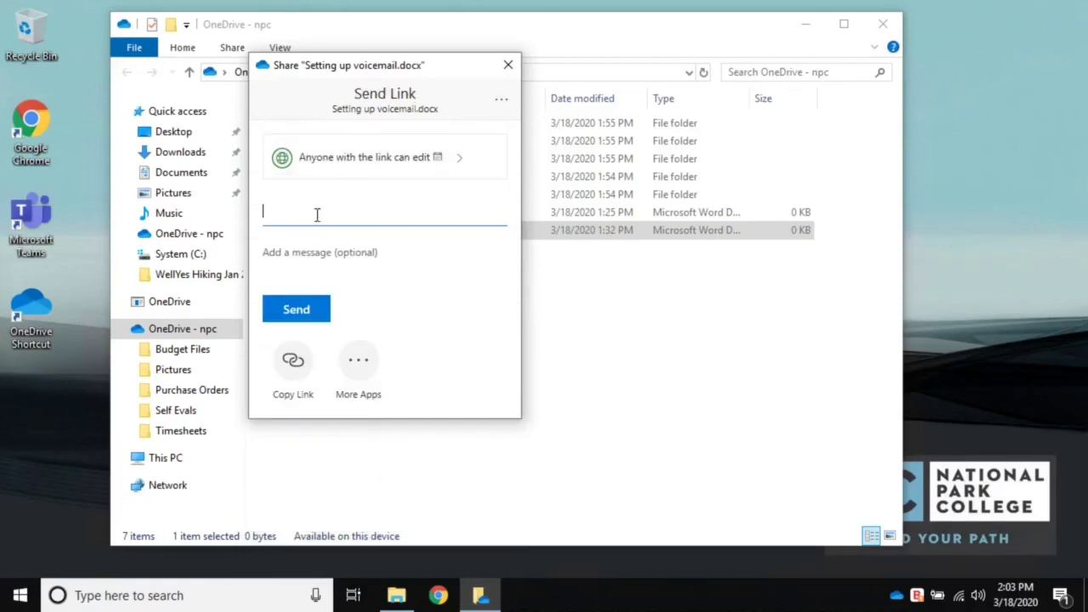
pyautogui.write('arthur')
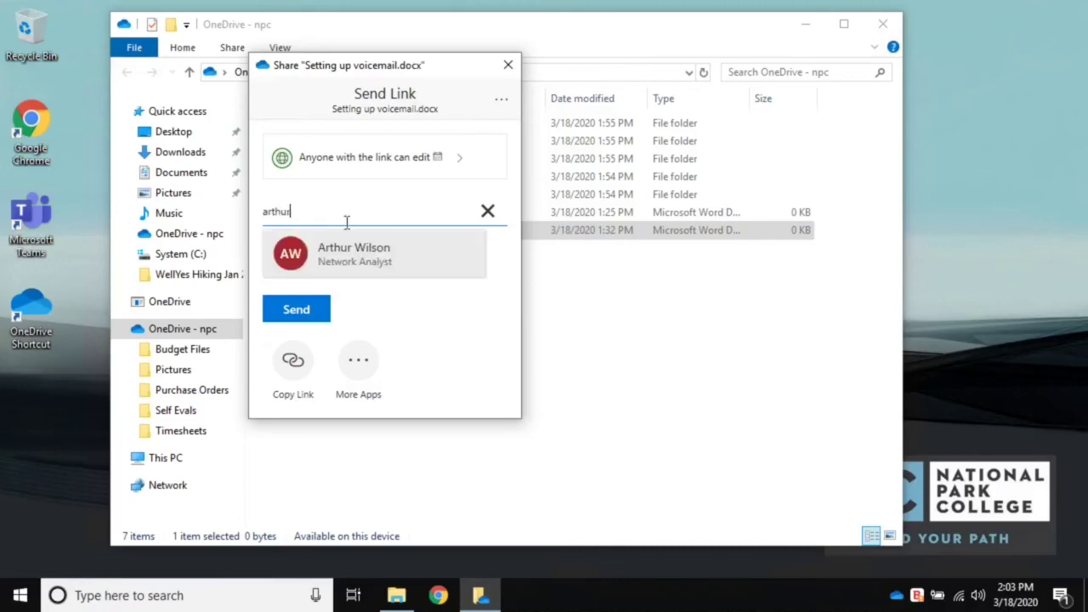
pyautogui.click(353, 263)
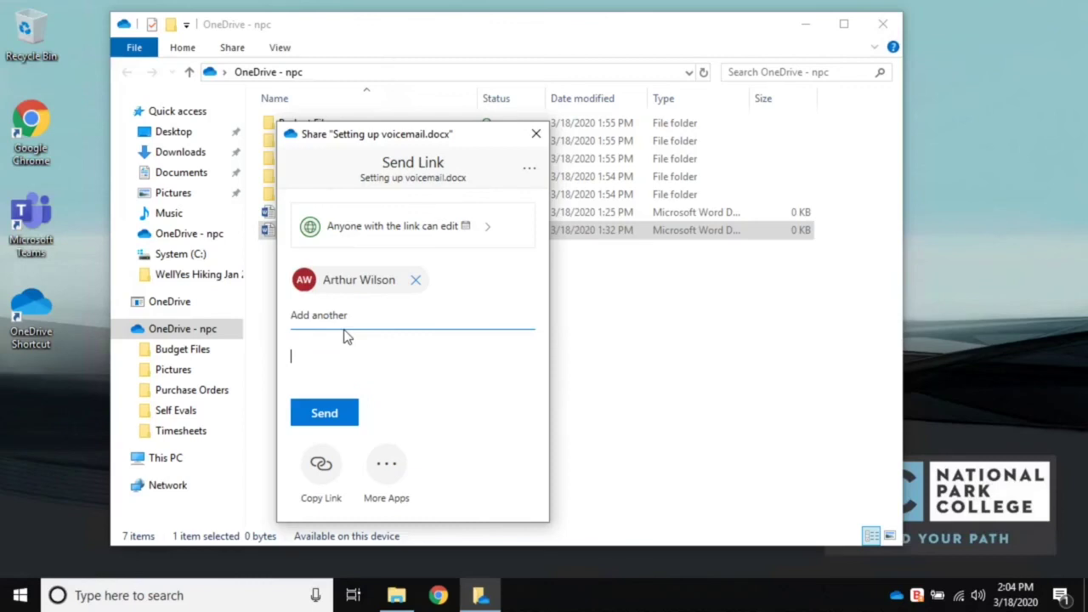
pyautogui.write('Are these instructions still up to dayte?')
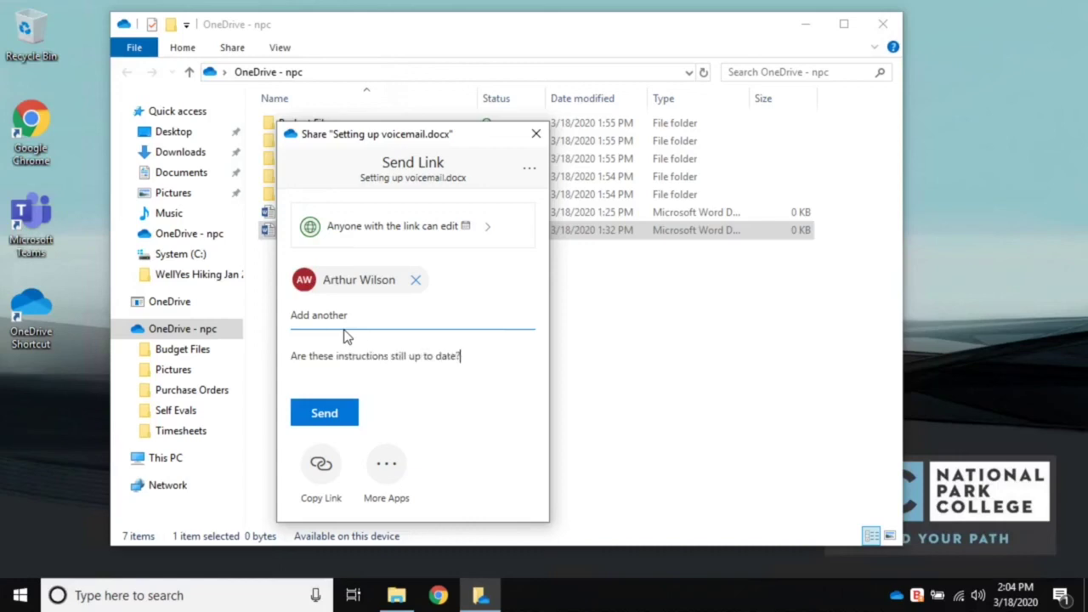
pyautogui.moveTo(431, 134); pyautogui.dragTo(703, 169)
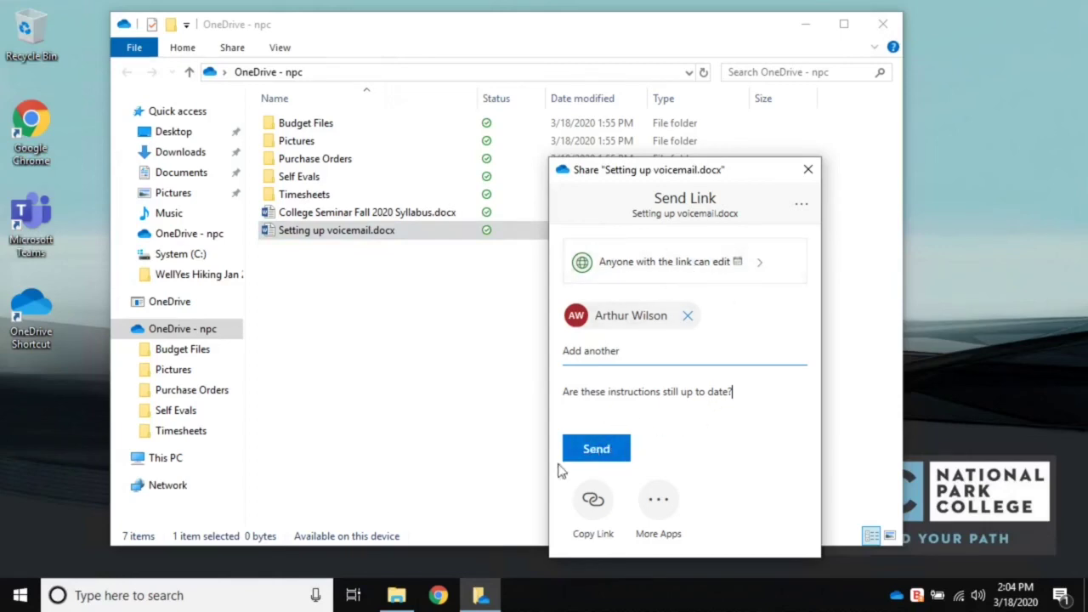
pyautogui.click(600, 457)
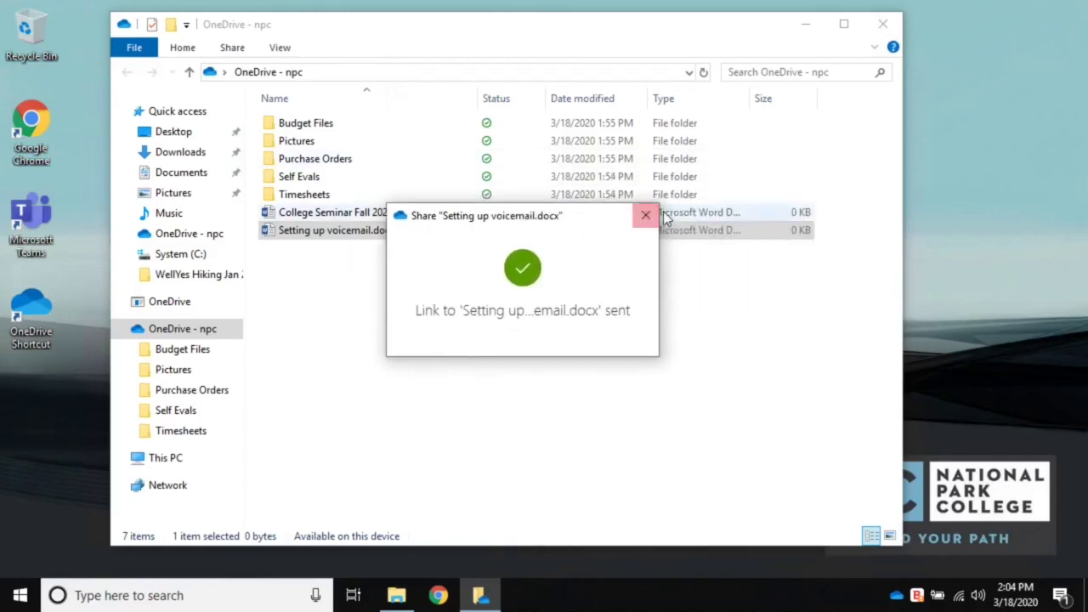
pyautogui.click(645, 217)
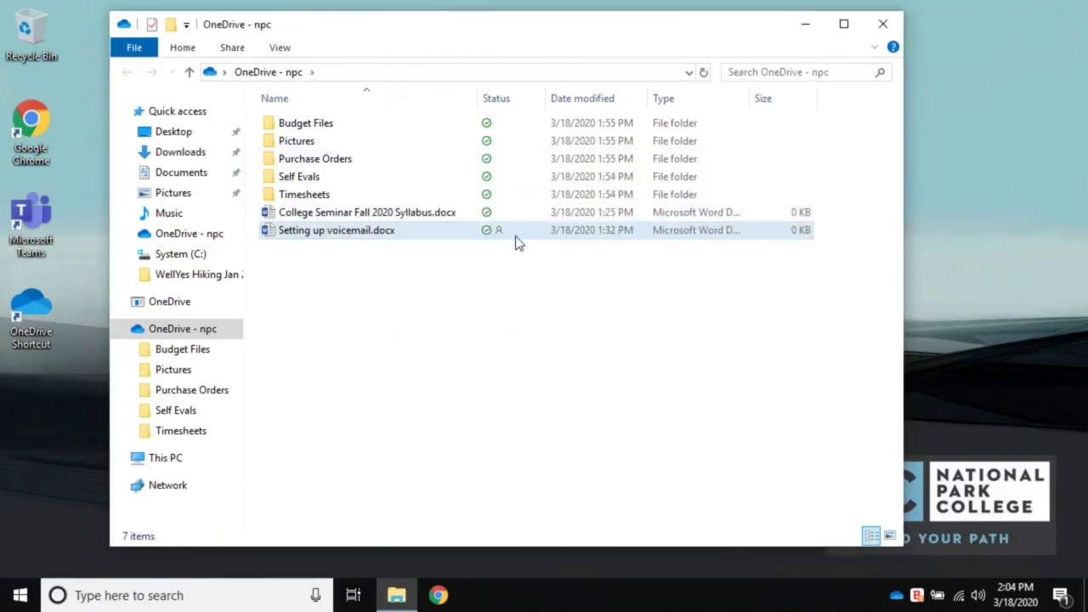
pyautogui.click(500, 242)
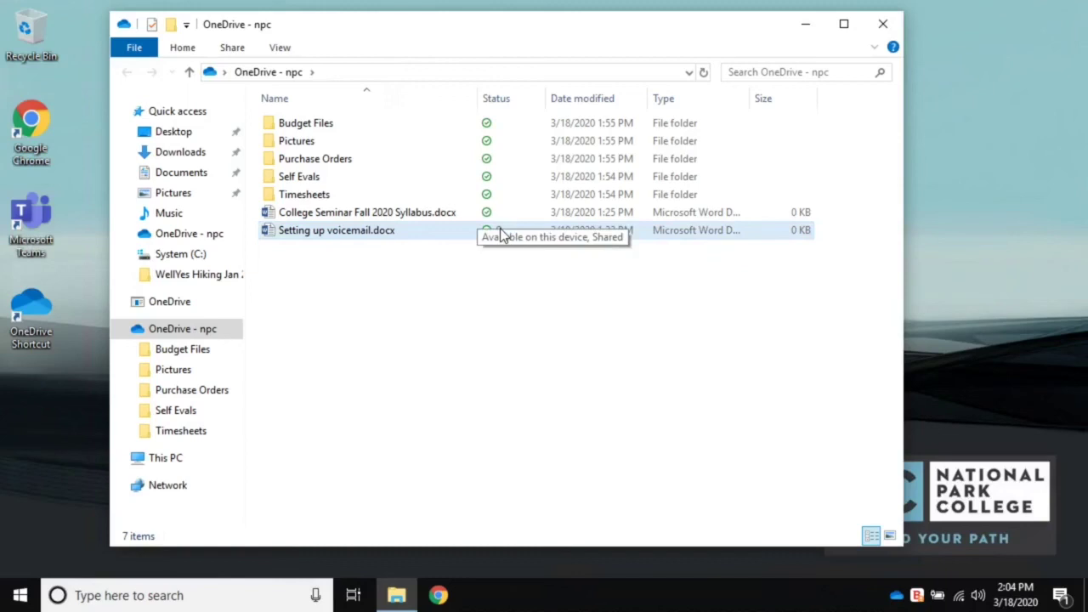
pyautogui.click(379, 217)
pyautogui.click(334, 194)
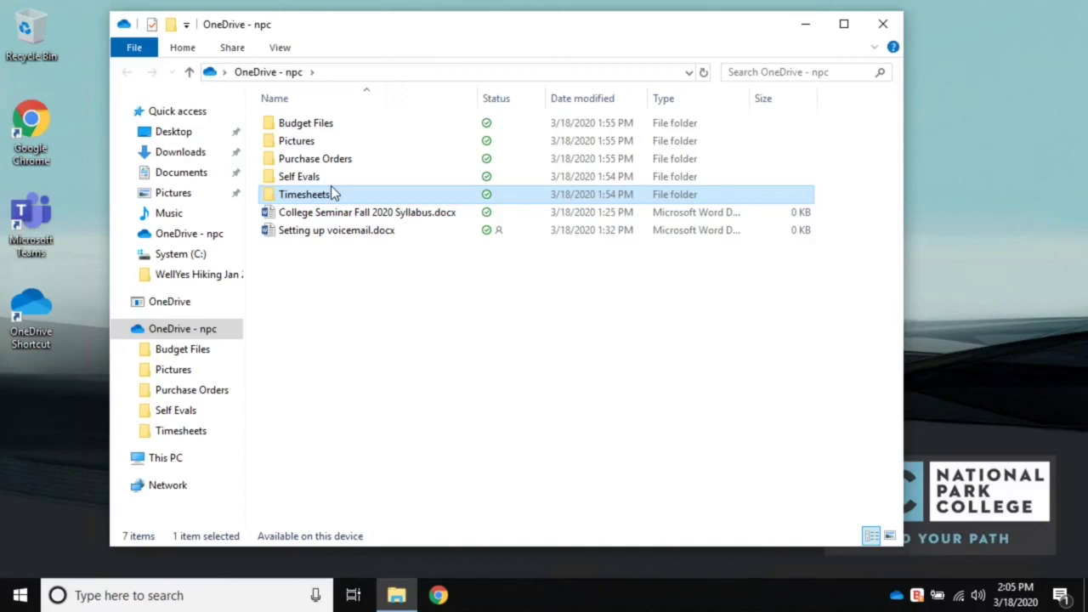
pyautogui.click(459, 392)
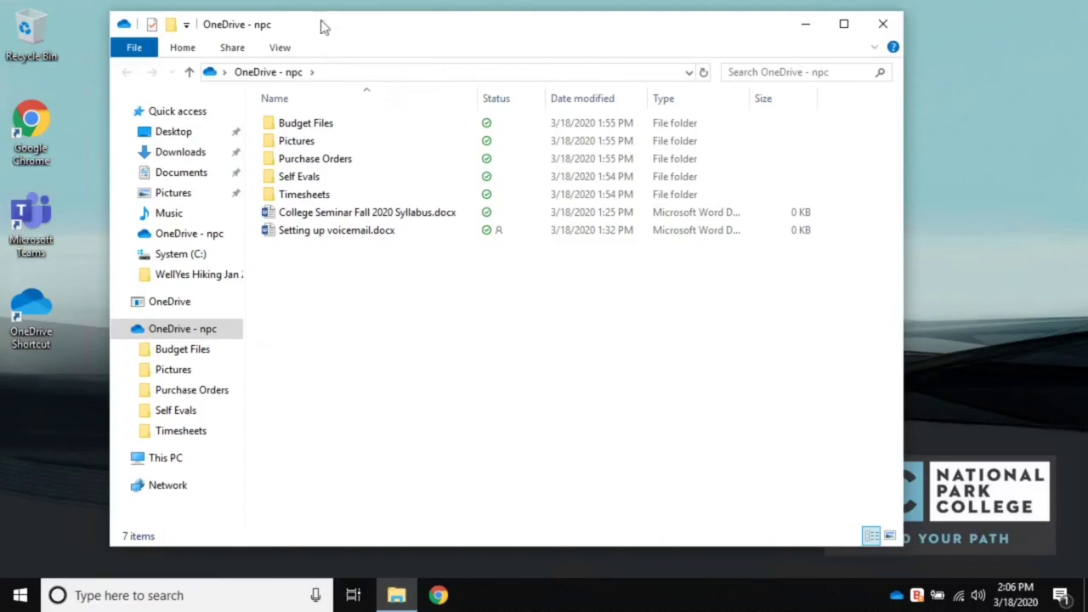
# - Select all seven items in OneDrive - npc and bring up their context menu
pyautogui.moveTo(335, 28); pyautogui.dragTo(381, 42)
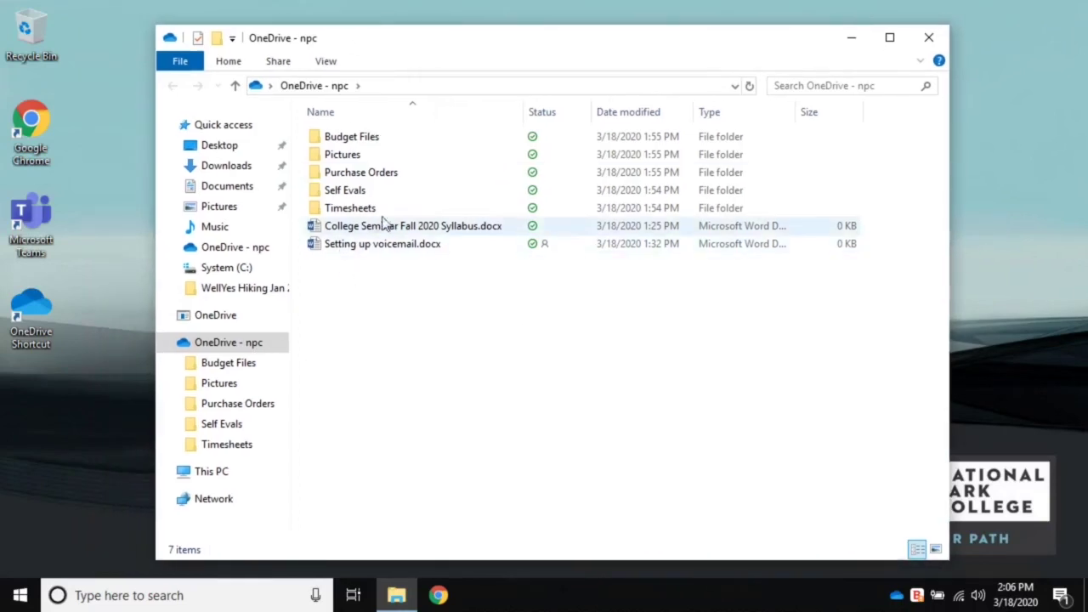
pyautogui.moveTo(526, 442); pyautogui.dragTo(355, 131)
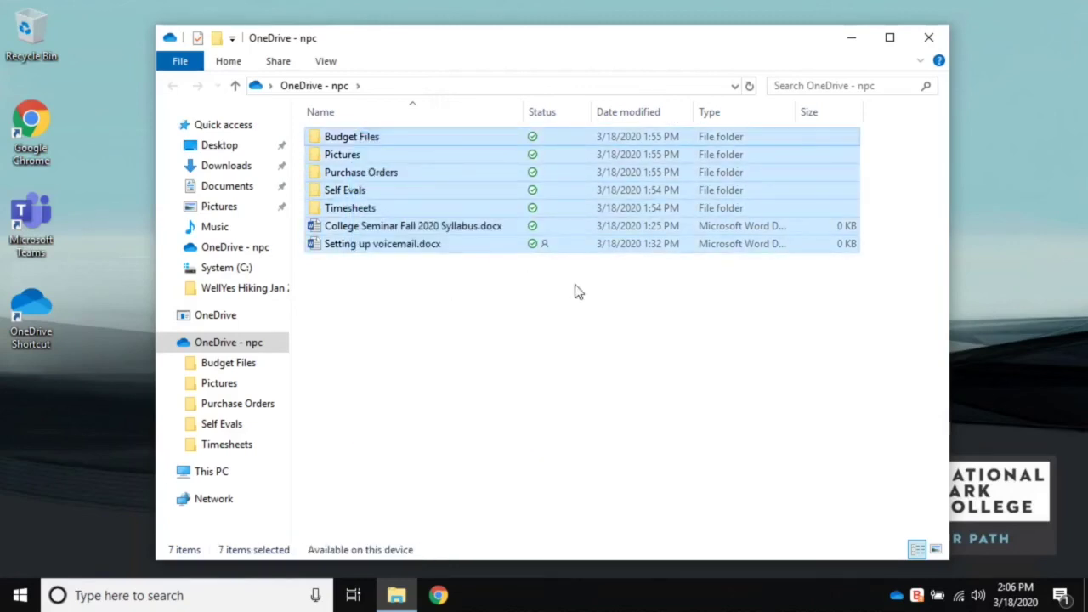
pyautogui.rightClick(458, 194)
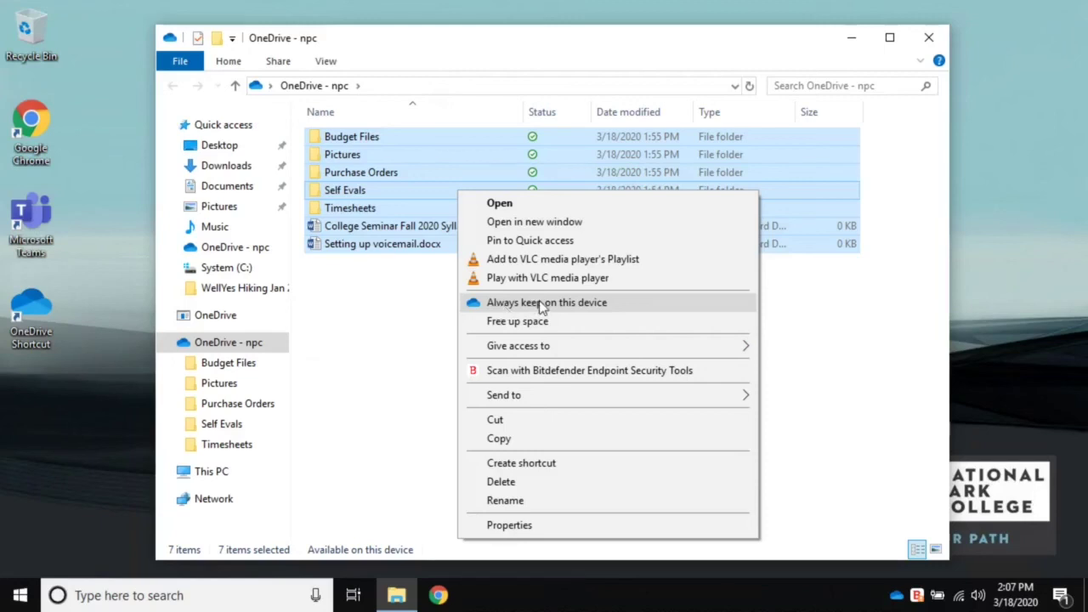
# - Set all selected npc items to 'Always keep on this device' and check sync status in the tray flyout
pyautogui.click(541, 305)
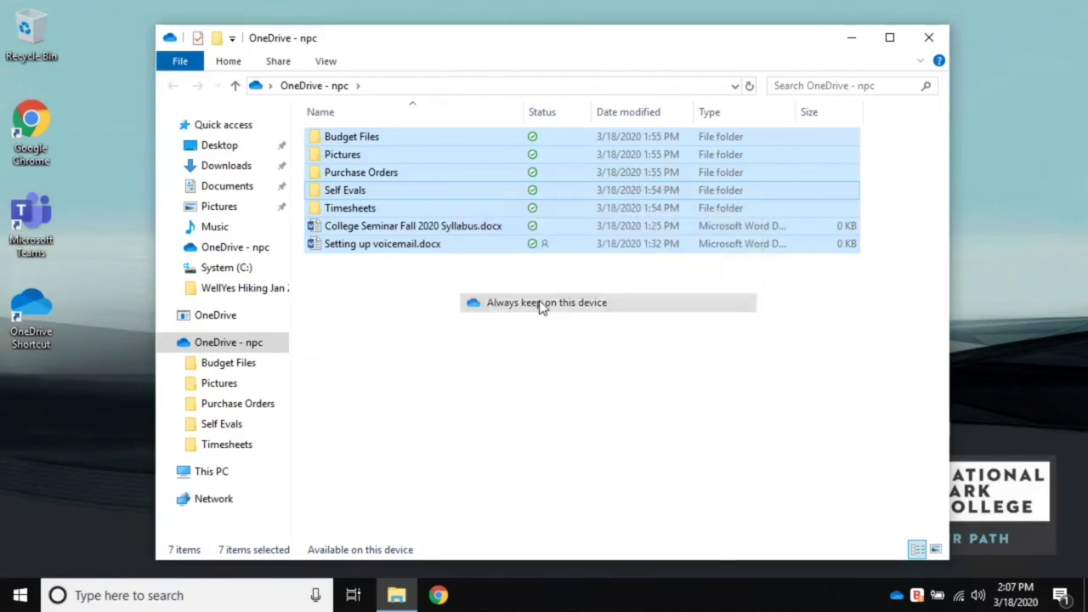
pyautogui.click(899, 598)
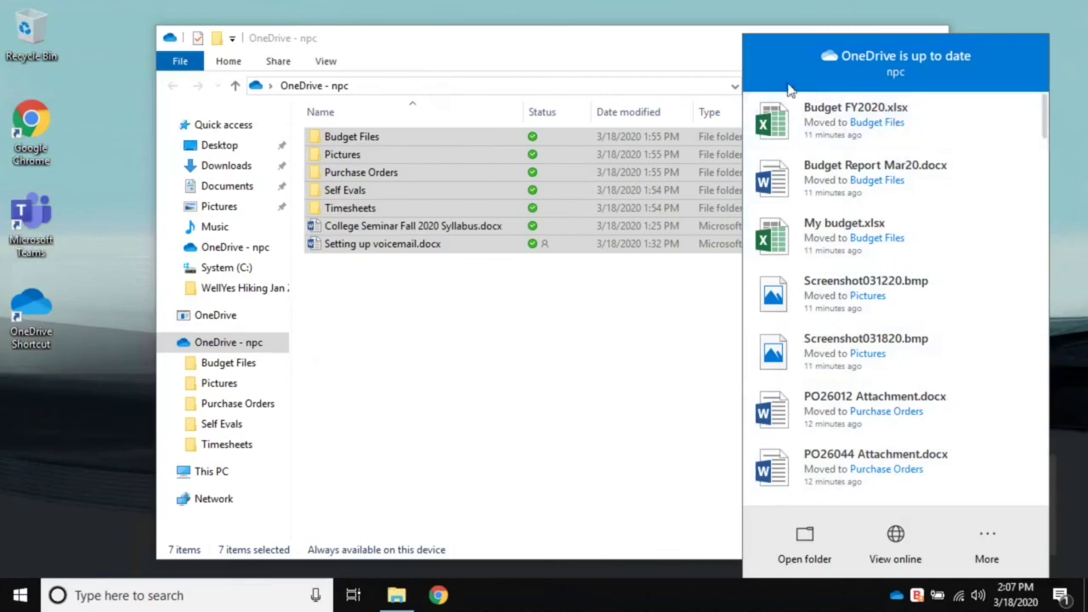
pyautogui.click(519, 400)
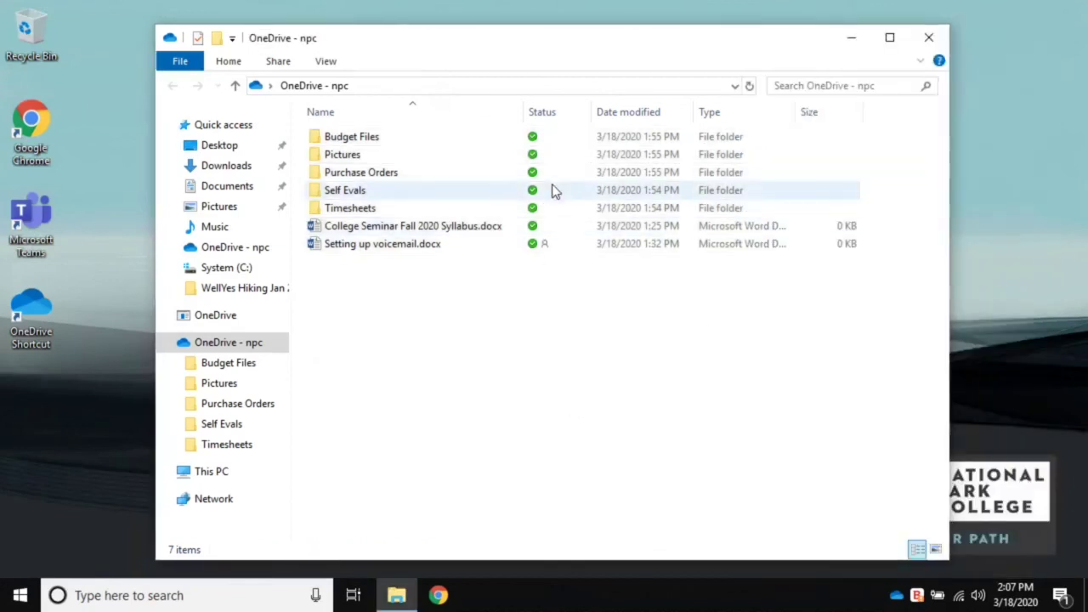
# - Select Budget Files and the College Seminar syllabus, clear the selection, and close the 'OneDrive - npc' window
pyautogui.click(536, 142)
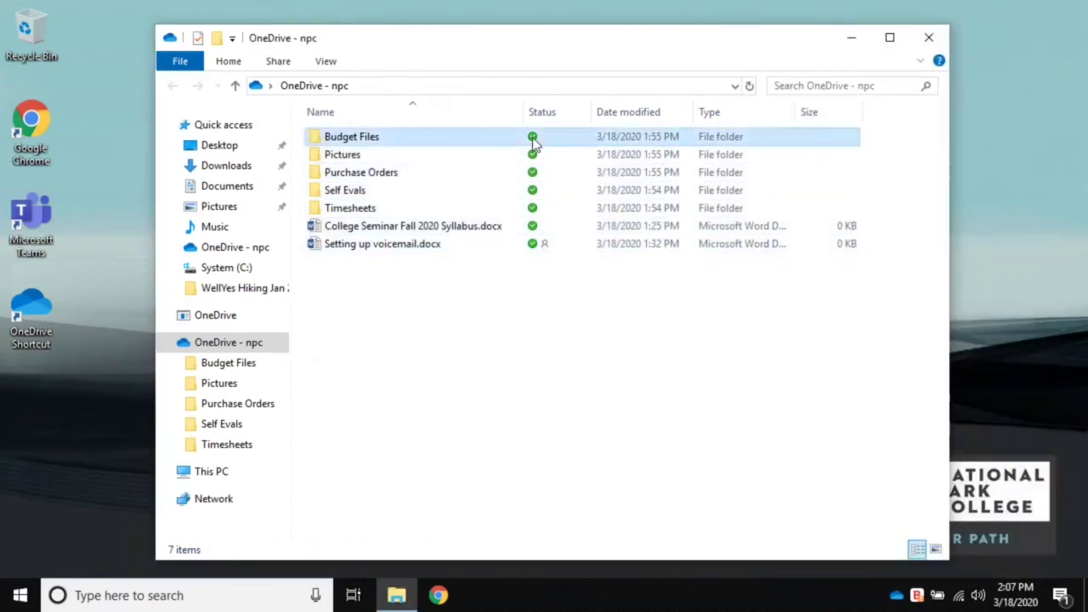
pyautogui.click(536, 230)
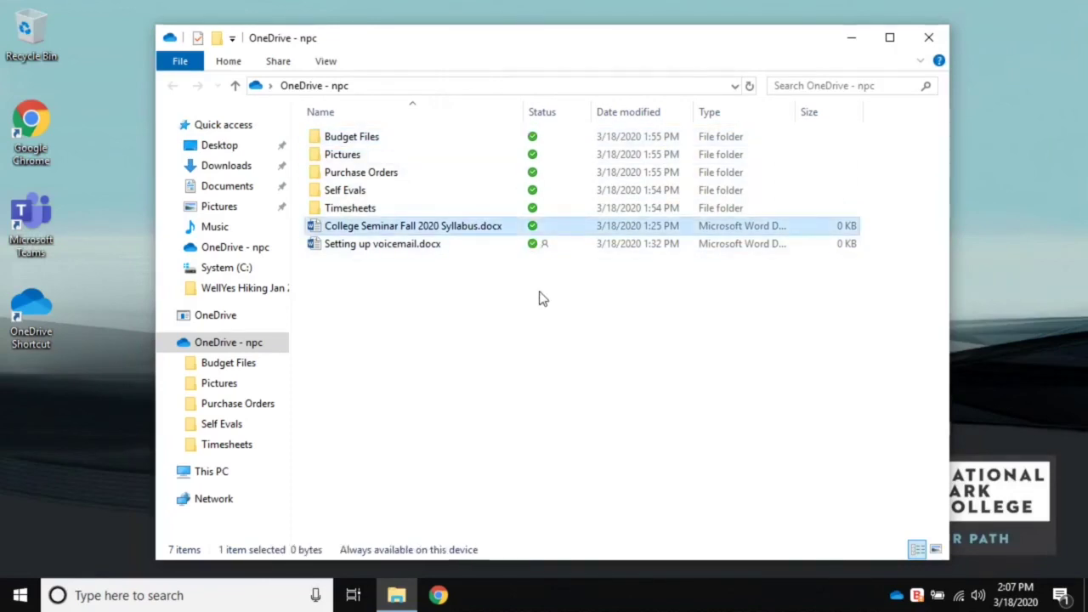
pyautogui.click(541, 297)
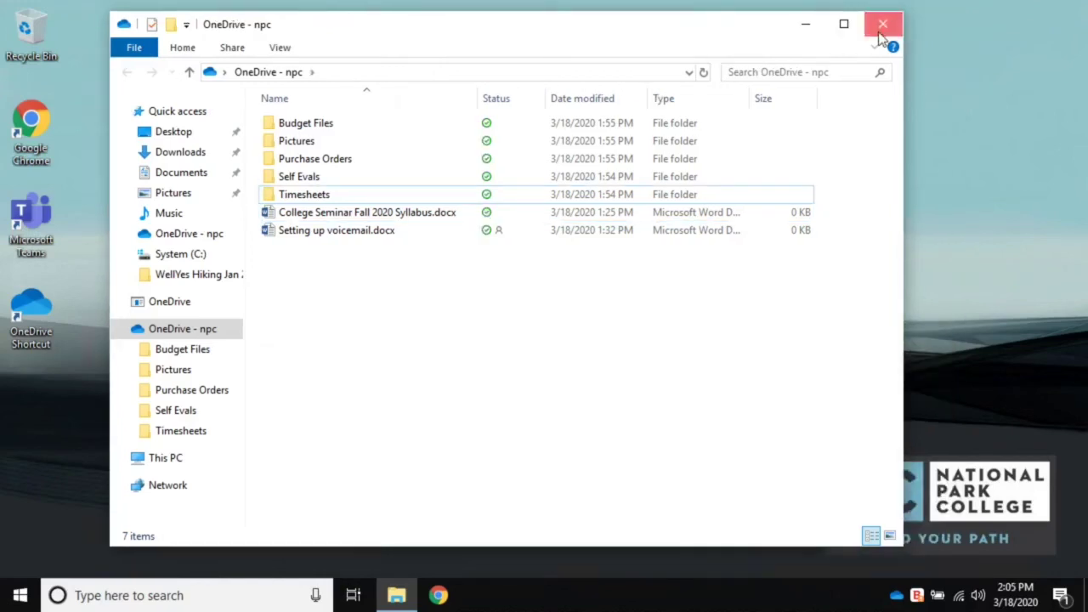
pyautogui.click(882, 26)
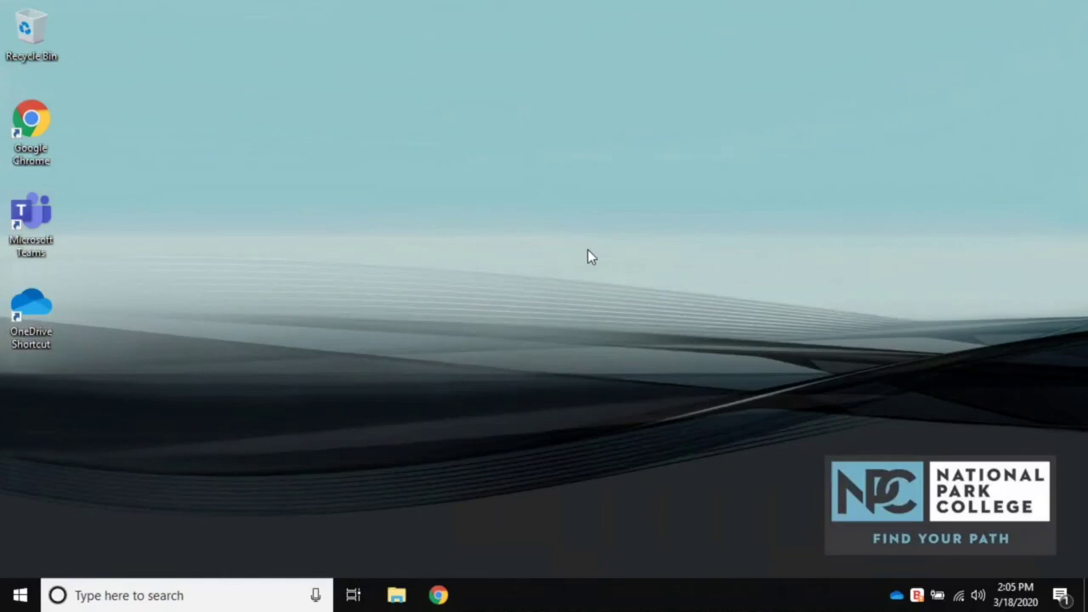